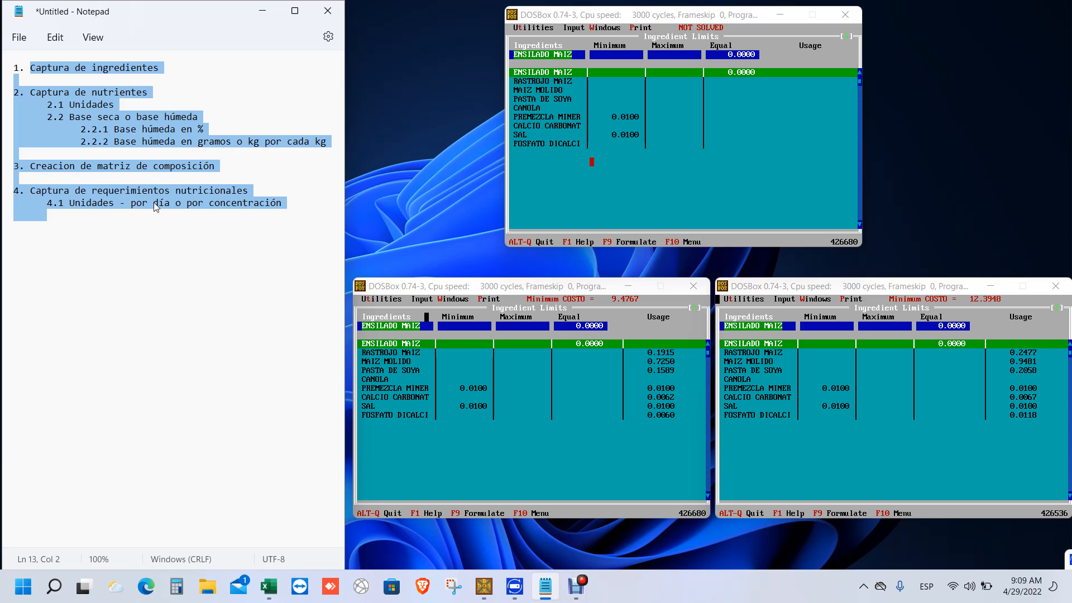
left_click(31, 167)
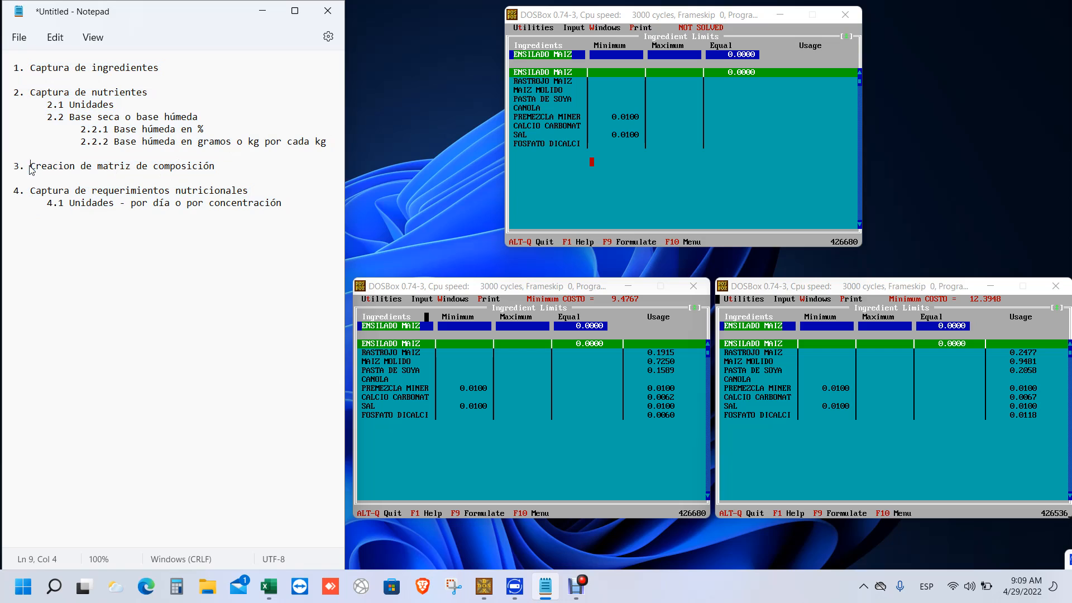
left_click_drag(30, 168, 228, 168)
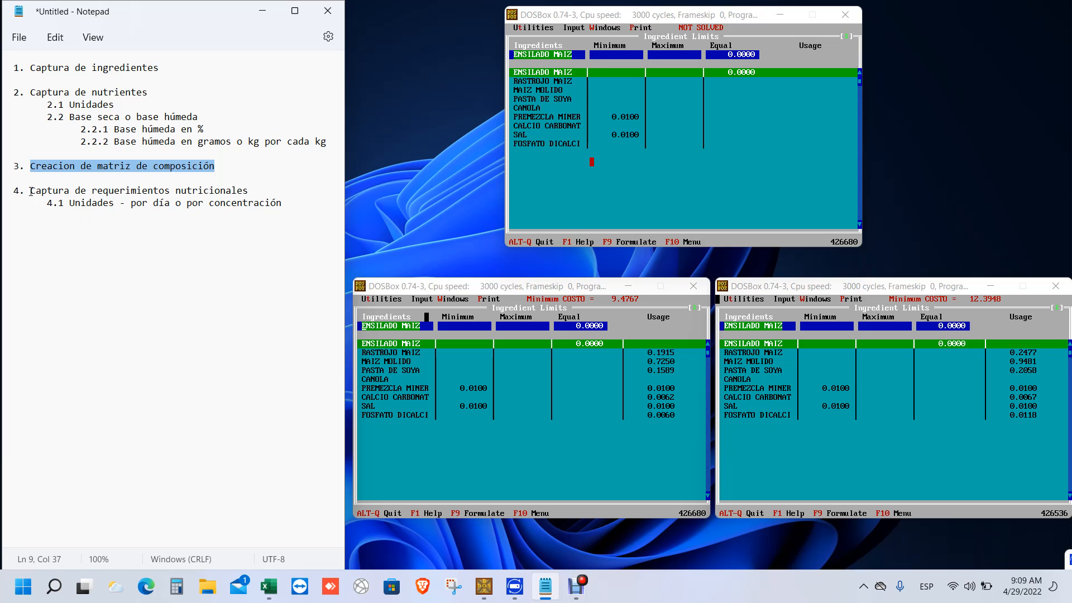
left_click_drag(30, 191, 285, 205)
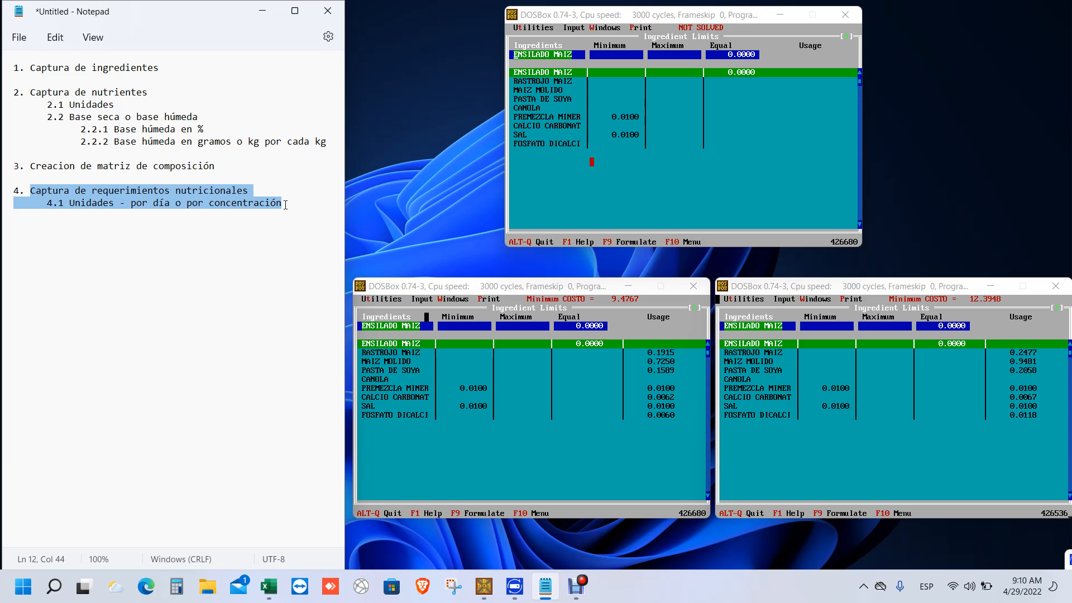
left_click(445, 155)
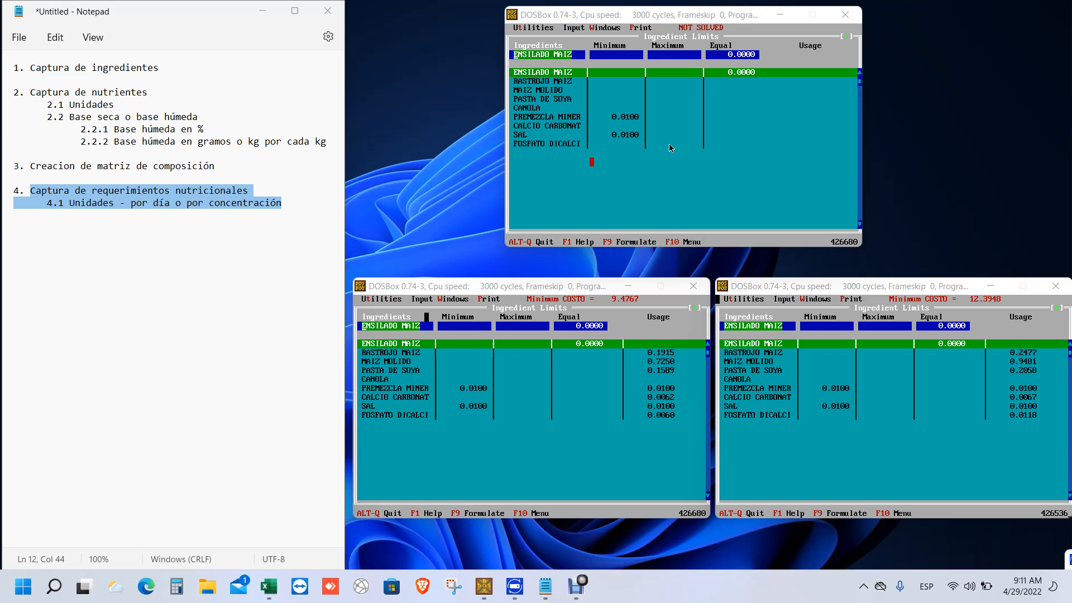
left_click(684, 135)
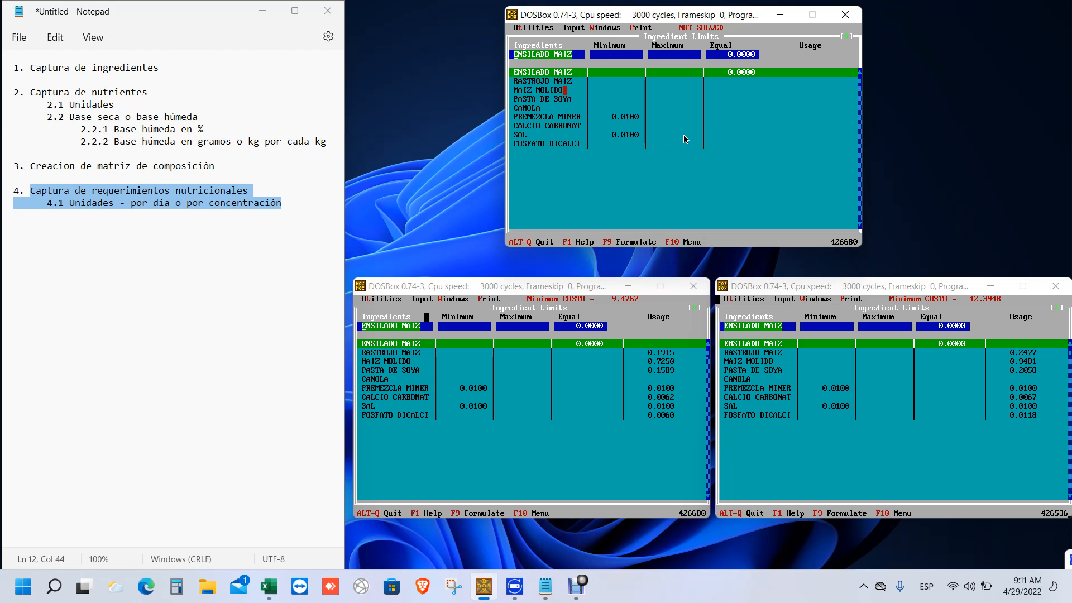
key("Insert")
key("Insert")
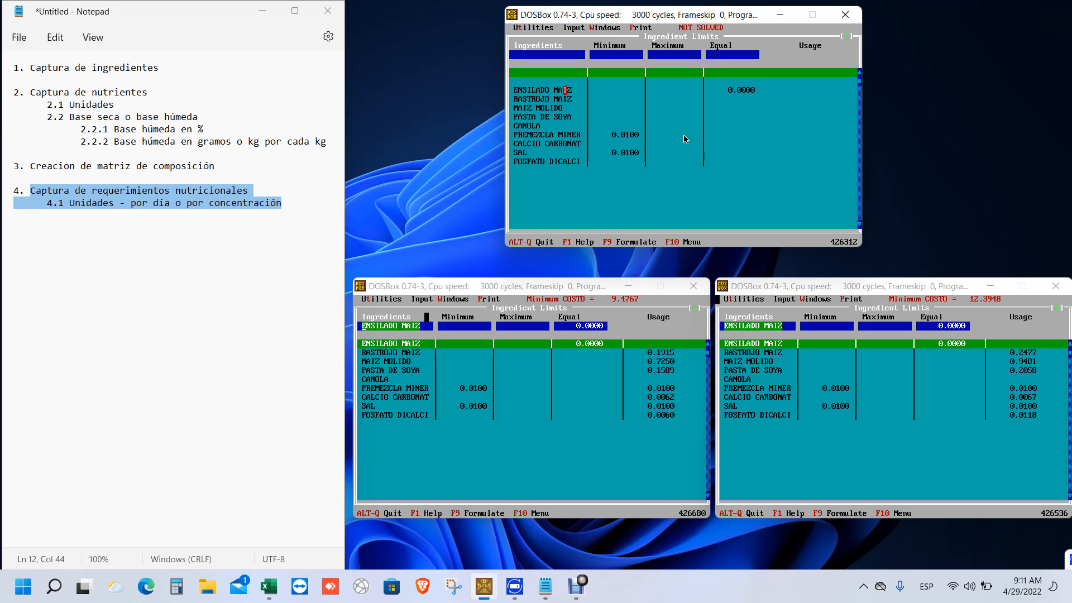
key("Insert")
key("Insert")
key("Insert")
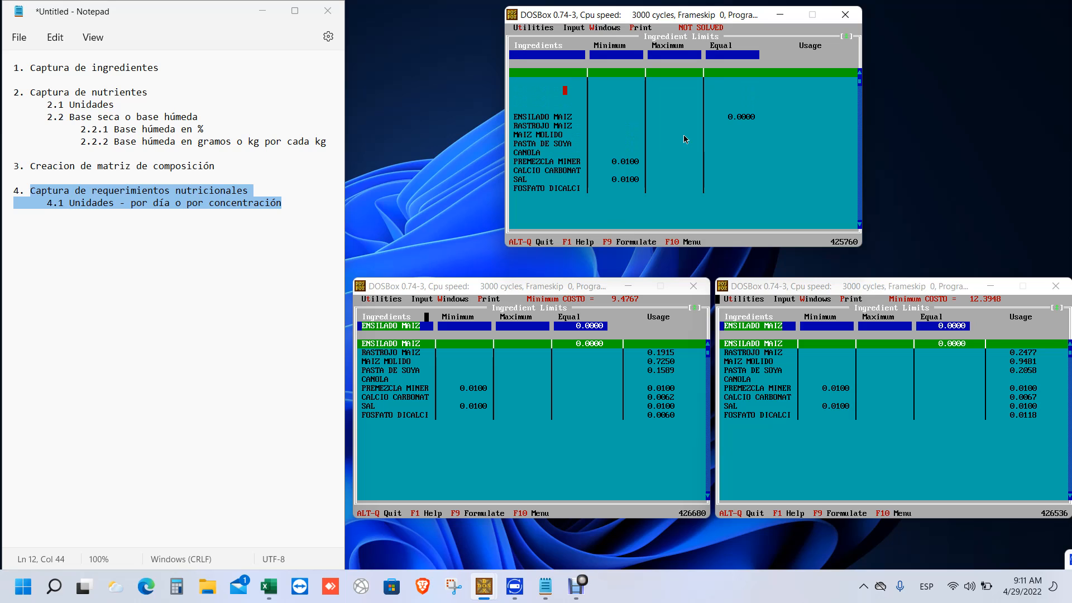
key("Insert")
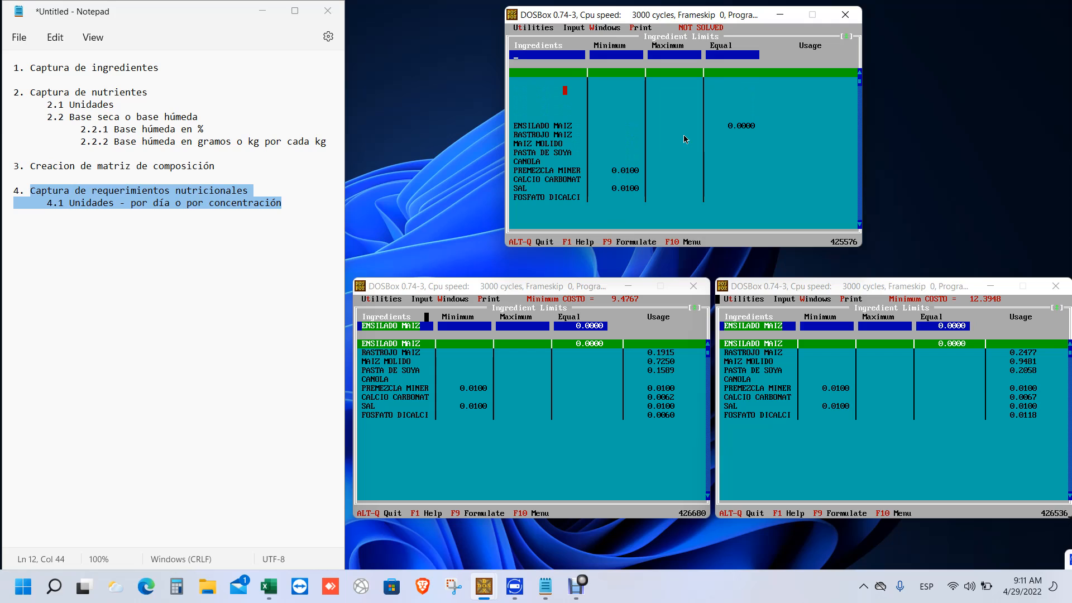
key("Insert")
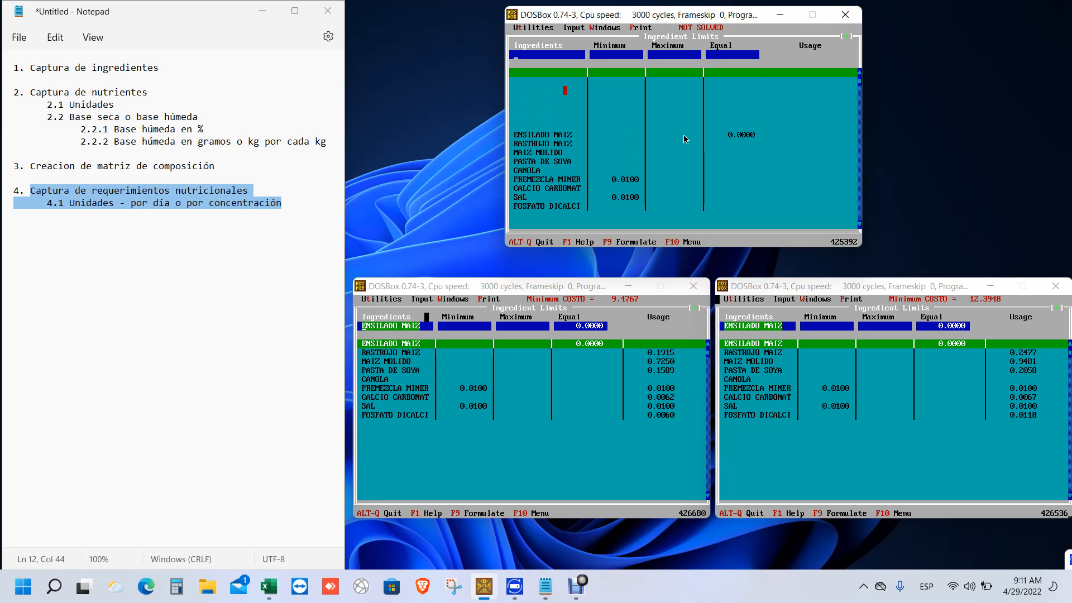
key("Delete")
key("Delete")
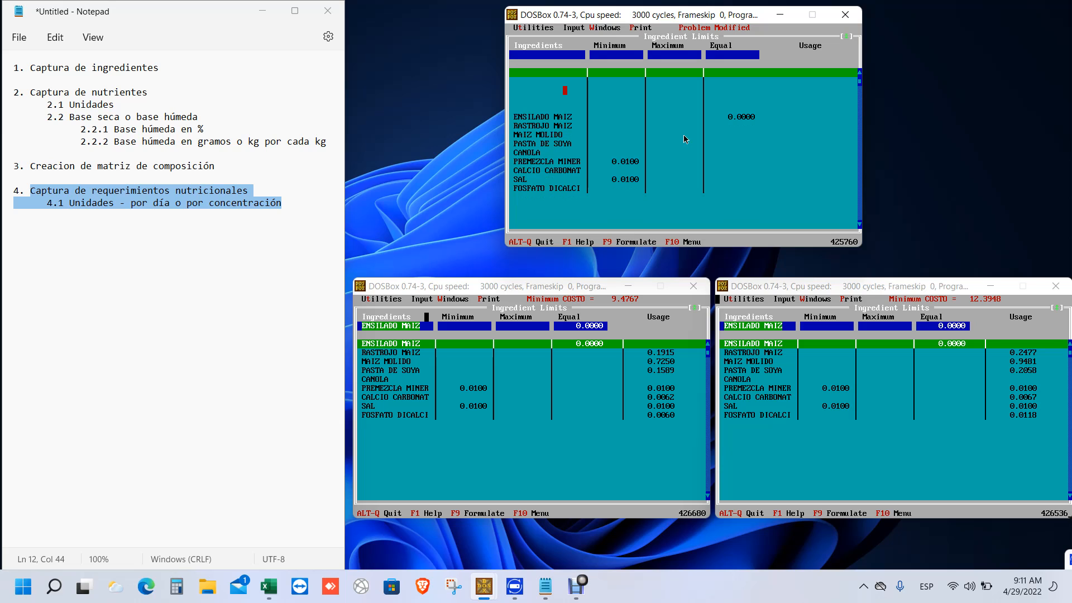
key("Delete")
key("Delete")
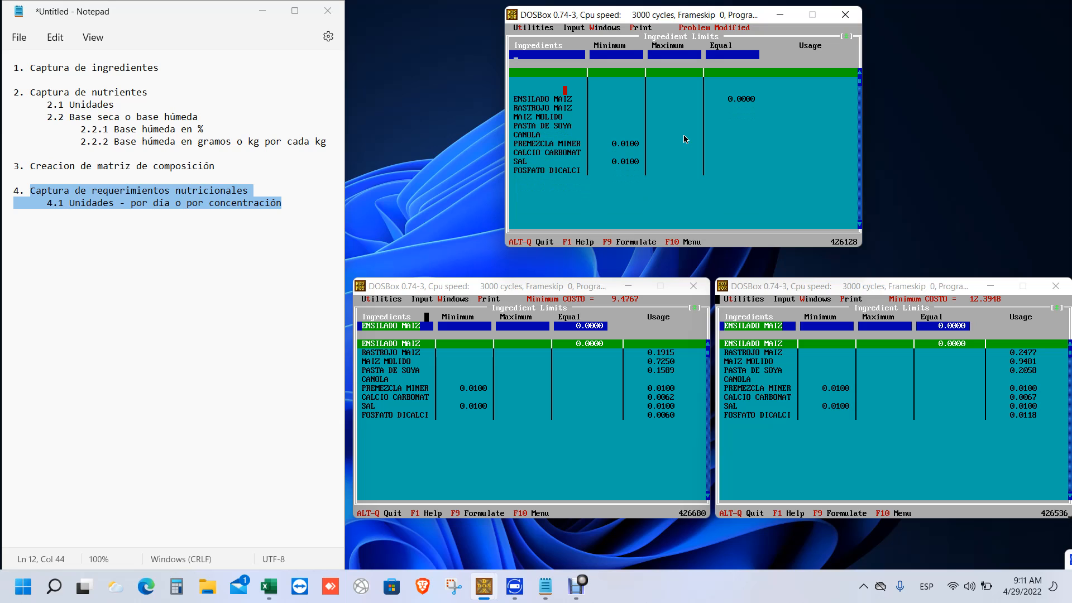
key("Delete")
key("Delete")
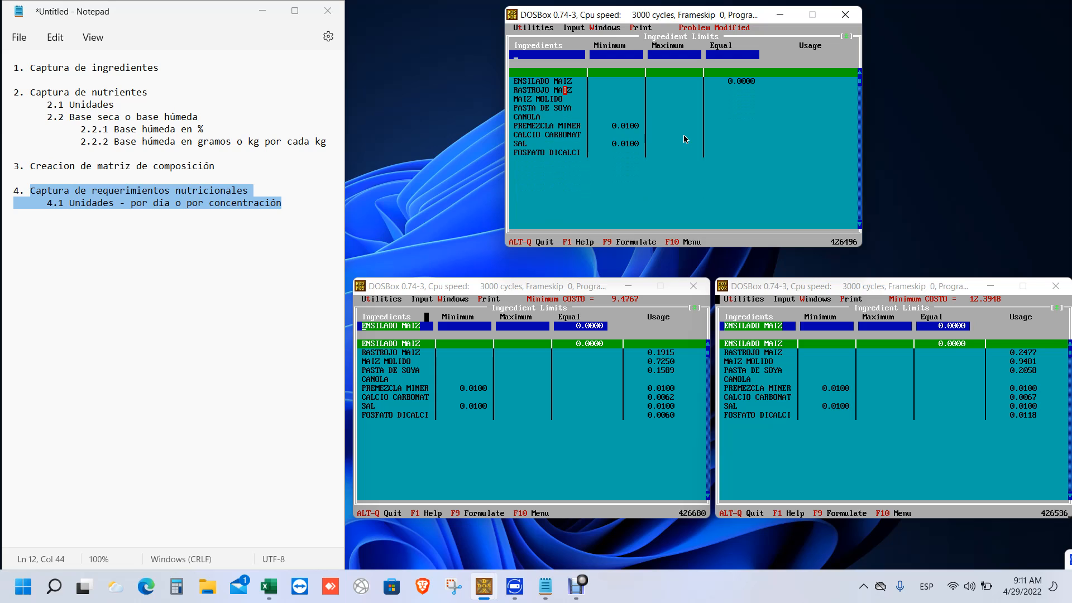
key("Delete")
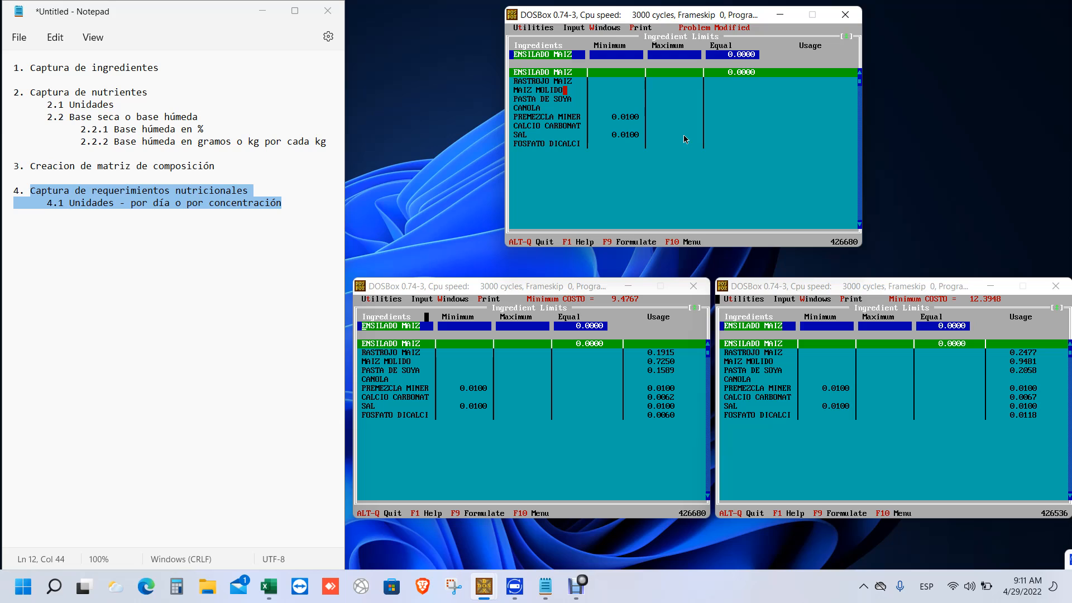
- Add the ingredient SALVADO TRIGO in a new row above ENSILADO MAIZ
key("Insert")
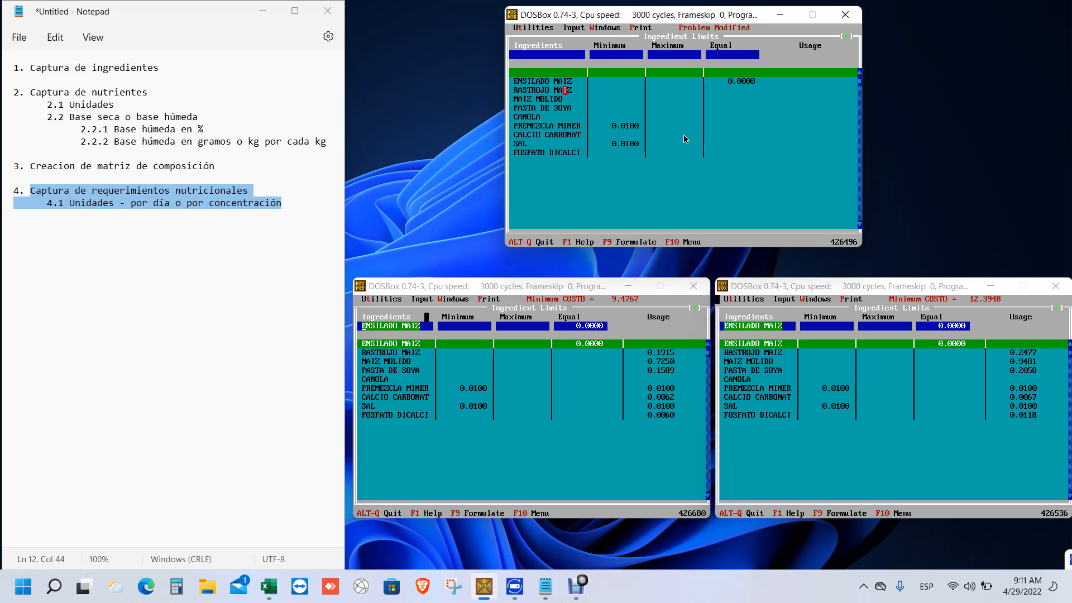
type("SALVADO TRIGO")
key("Return")
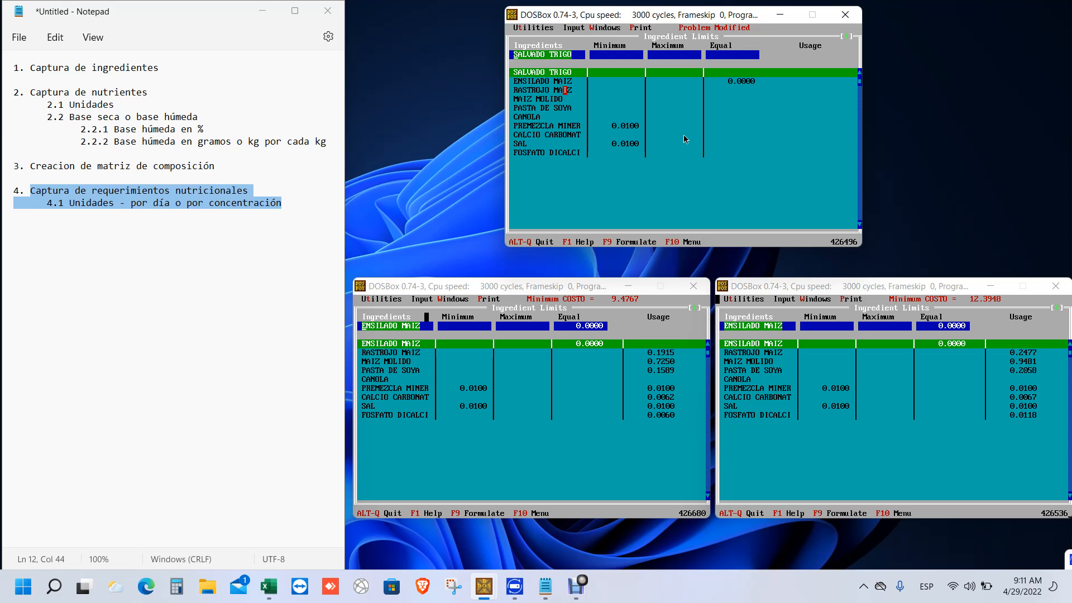
- Examine the minimum, maximum and equal limit fields of the SALVADO TRIGO ingredient
key("shift+Tab")
key("shift+Tab")
key("shift+Tab")
key("shift+Tab")
key("Tab")
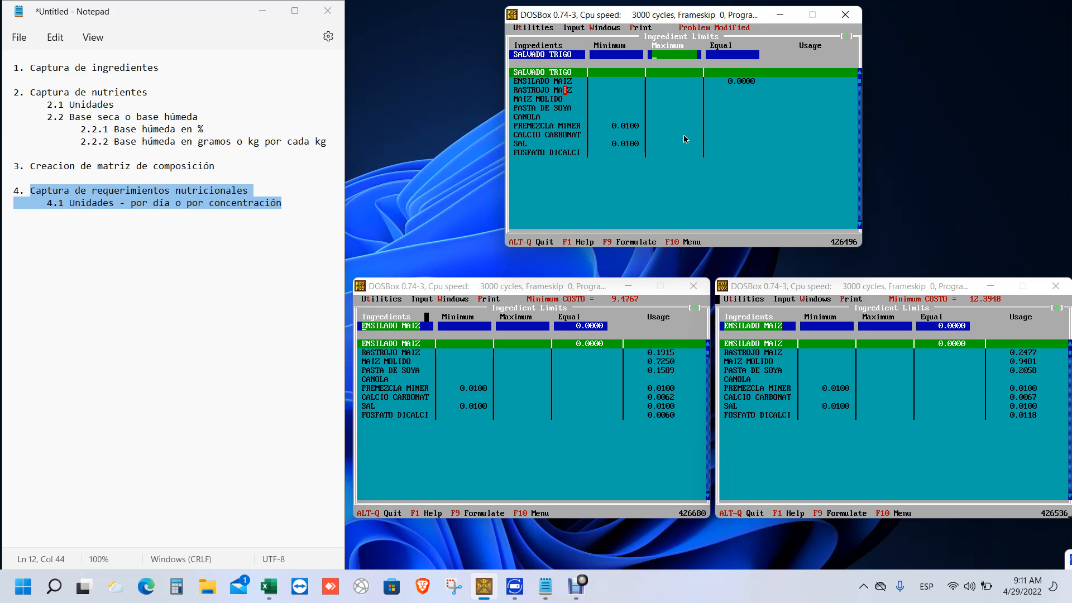
key("shift+Tab")
key("shift+Tab")
key("Tab")
key("Tab")
key("shift+Tab")
key("shift+Tab")
key("Tab")
key("shift+Tab")
key("Tab")
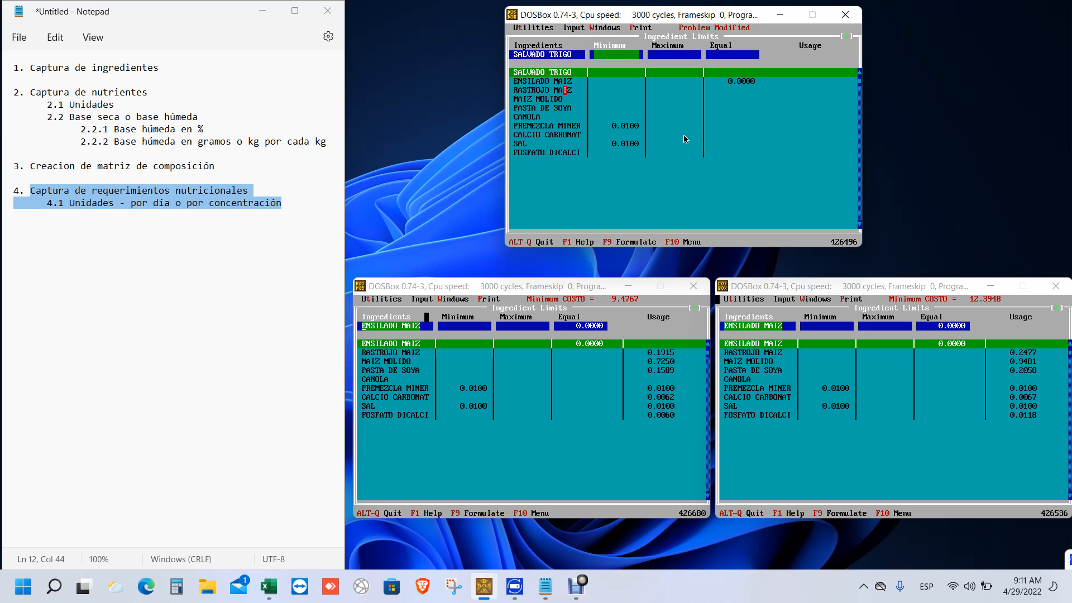
key("Tab")
key("shift+Tab")
key("shift+Tab")
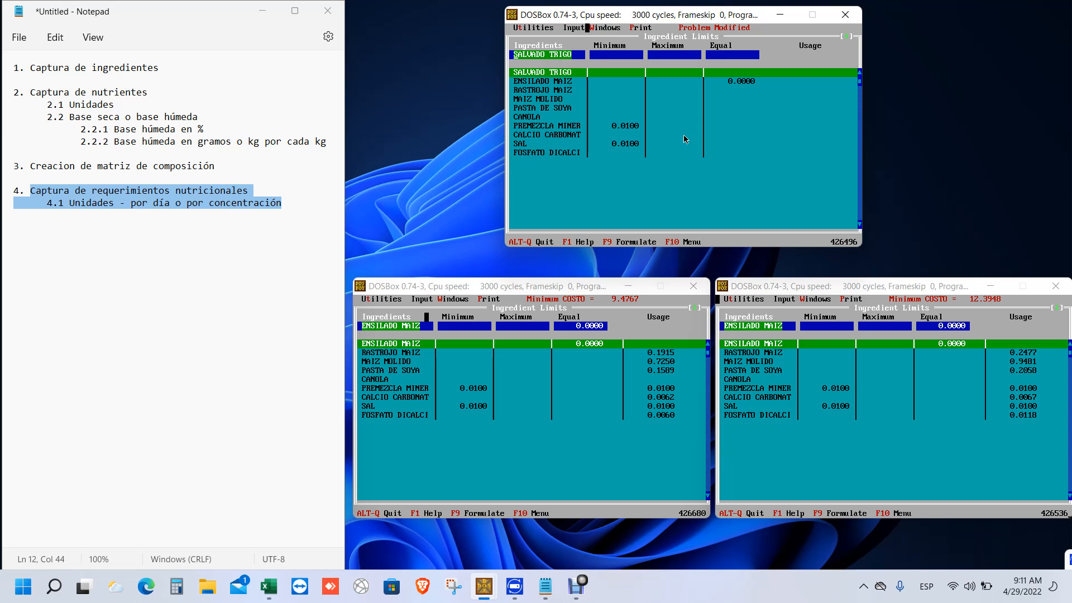
- Open the Nutrient Limits window in the formulation problem that contains SALVADO TRIGO
left_click(587, 27)
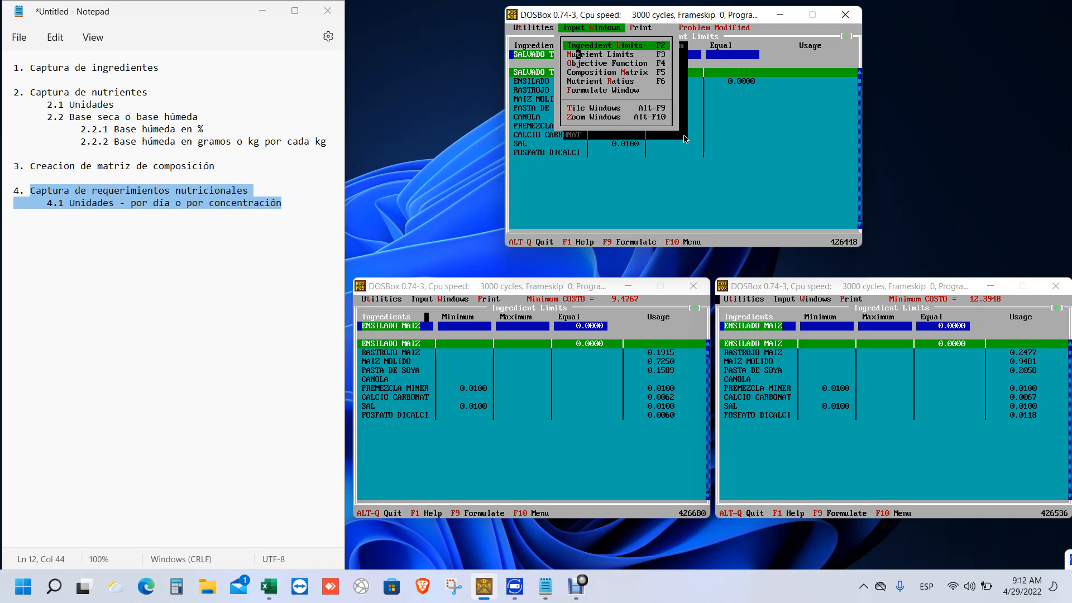
left_click(580, 54)
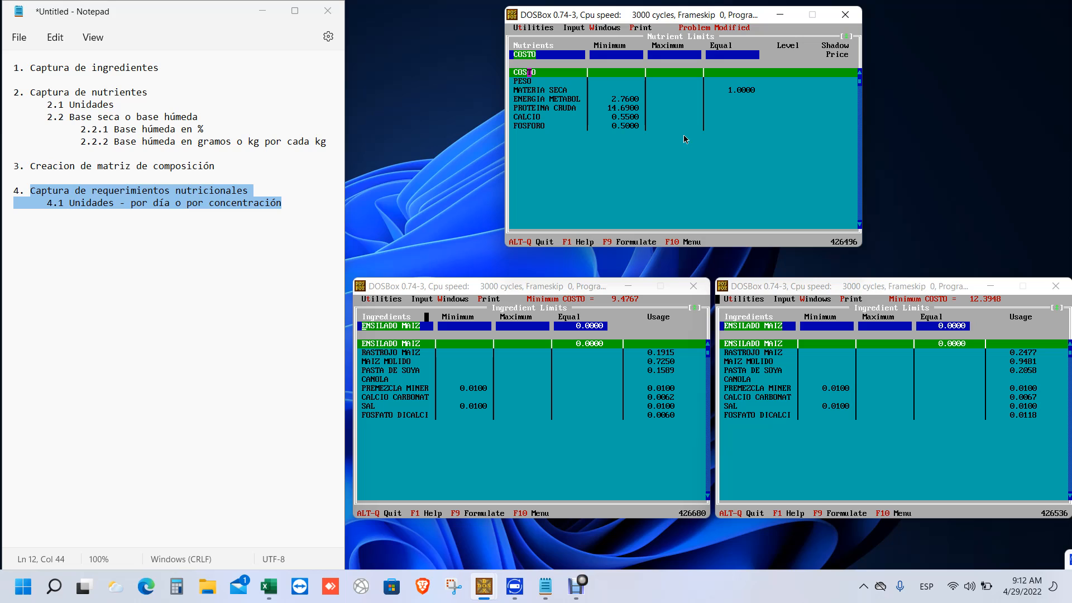
key("Insert")
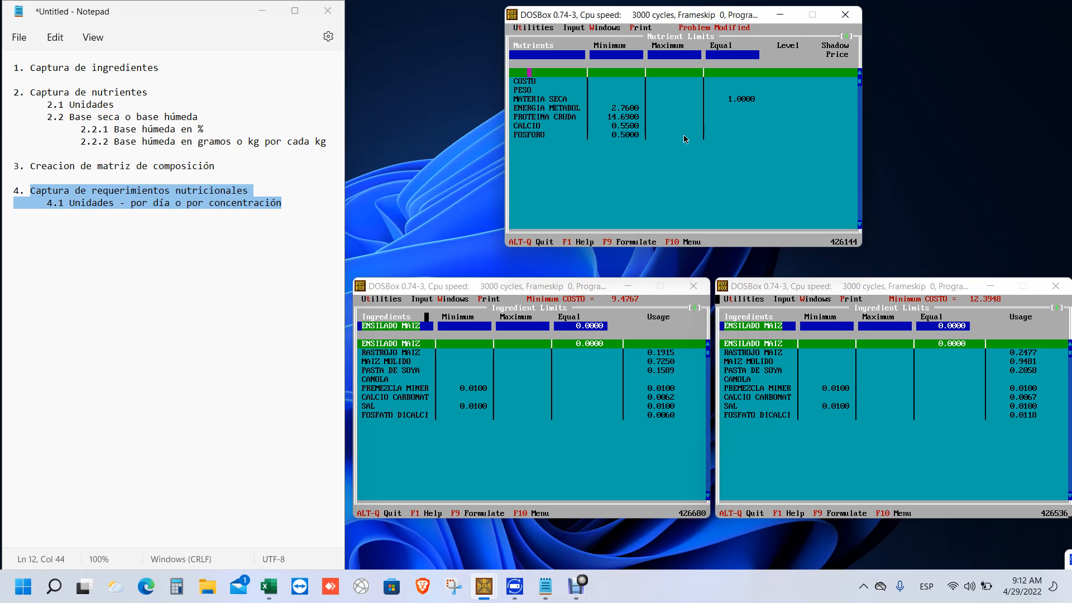
key("Insert")
key("Insert")
key("Insert")
key("Insert")
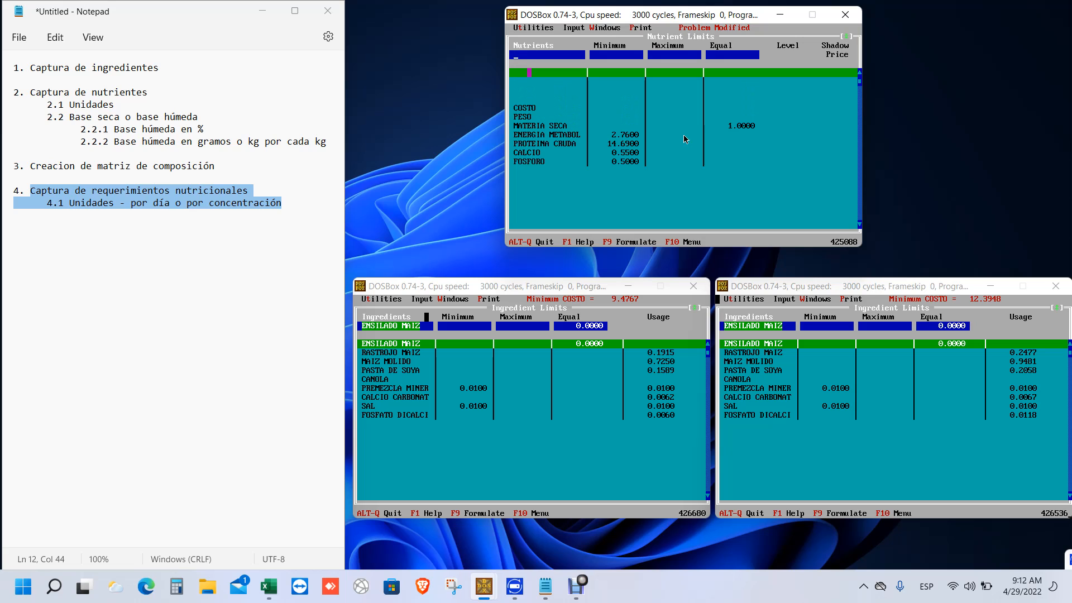
key("Delete")
key("Delete")
key("Delete")
key("Delete")
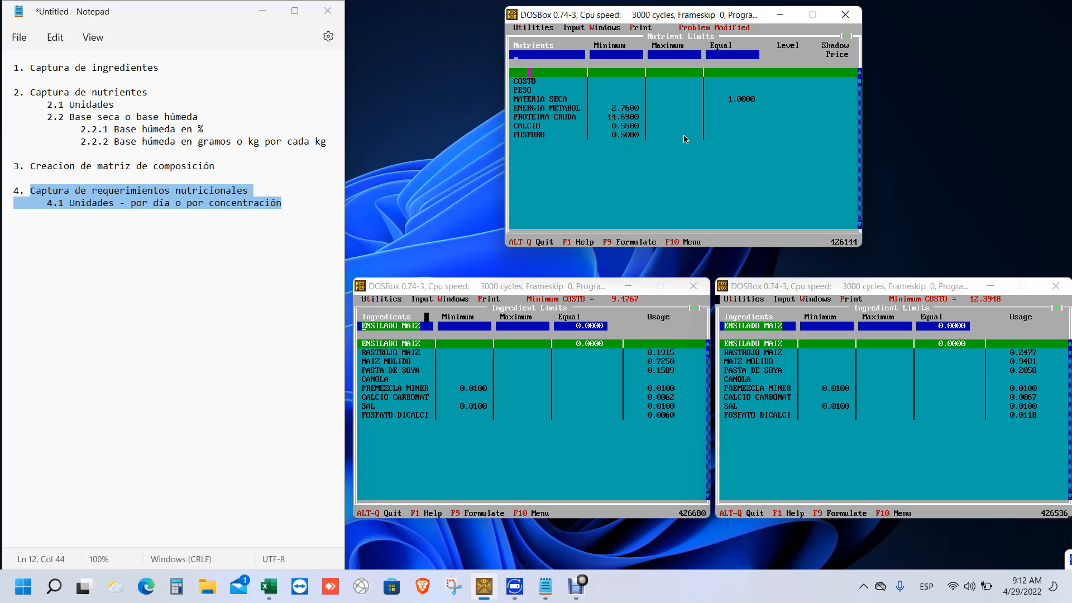
key("Down")
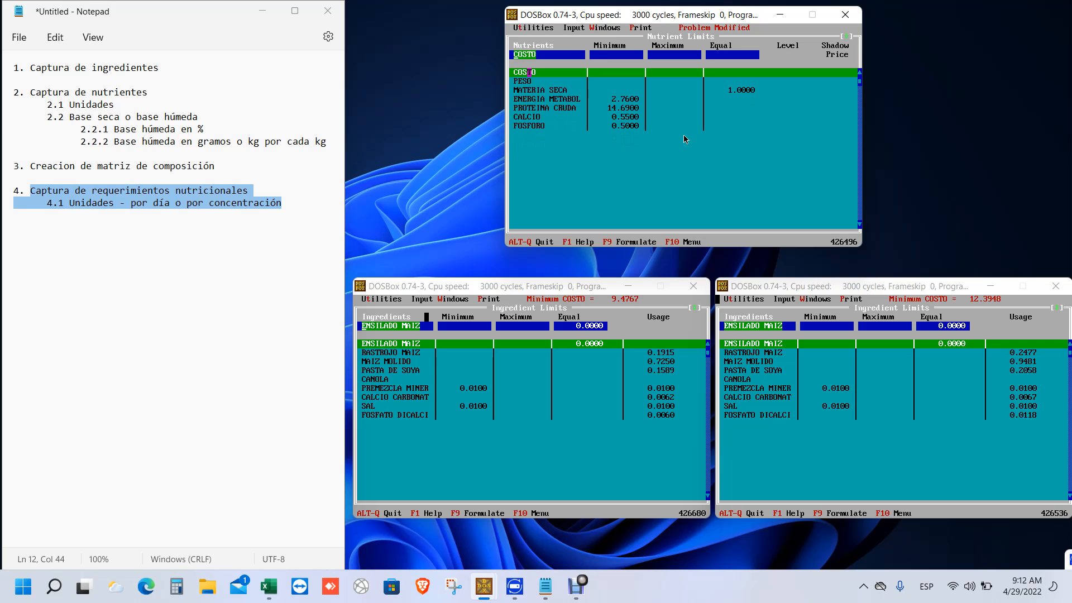
- Add the nutrient FDN in a new row between PROTEINA CRUDA and CALCIO
key("Down")
key("Down")
key("Down")
key("Down")
key("Up")
key("Up")
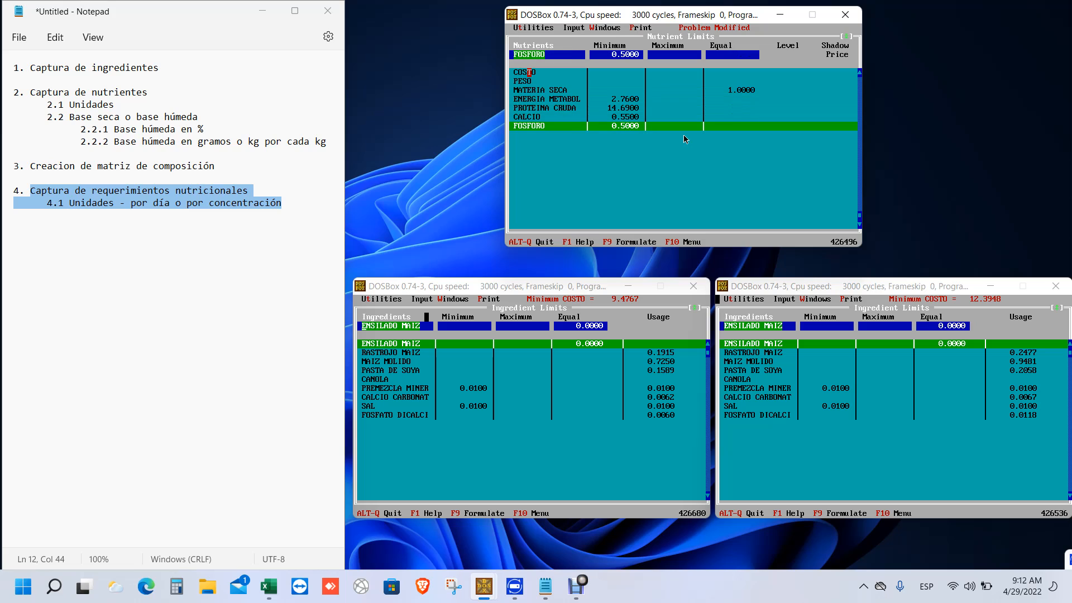
key("Down")
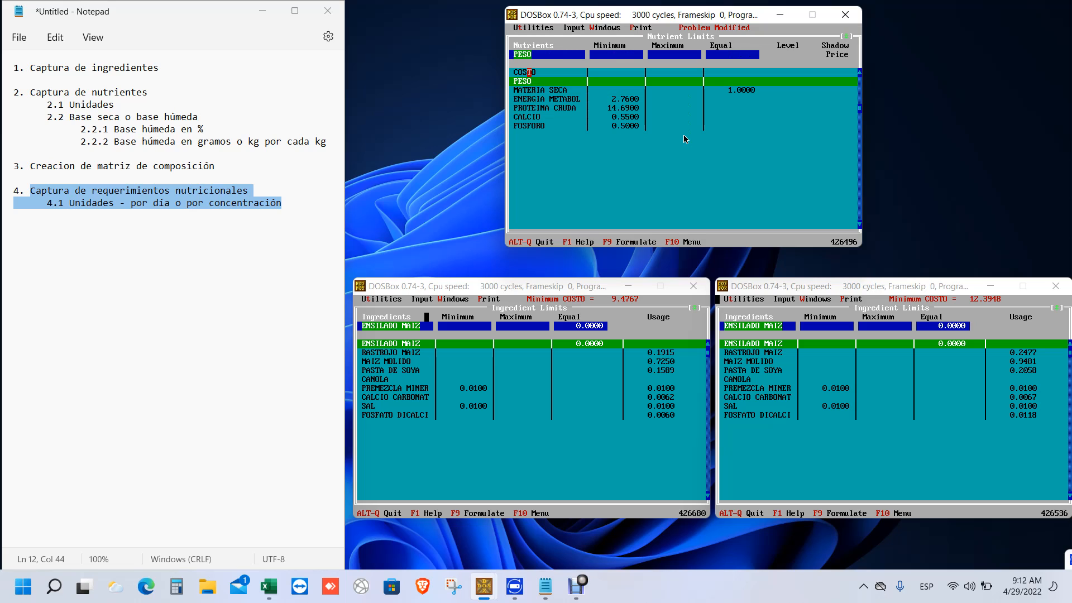
key("Down")
key("Down")
key("Down")
key("Down")
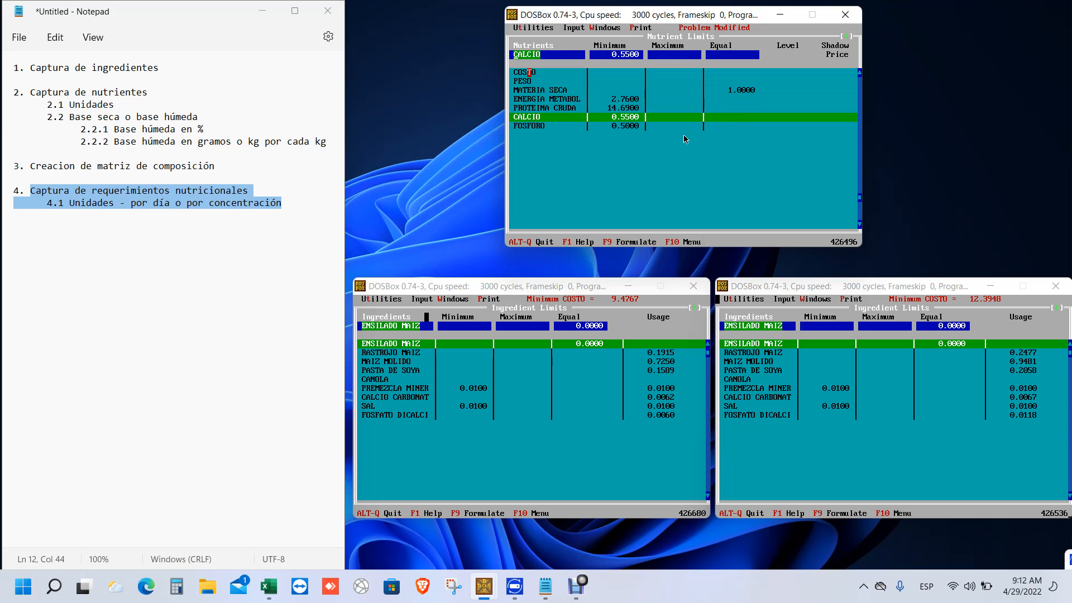
key("Up")
key("Down")
key("Insert")
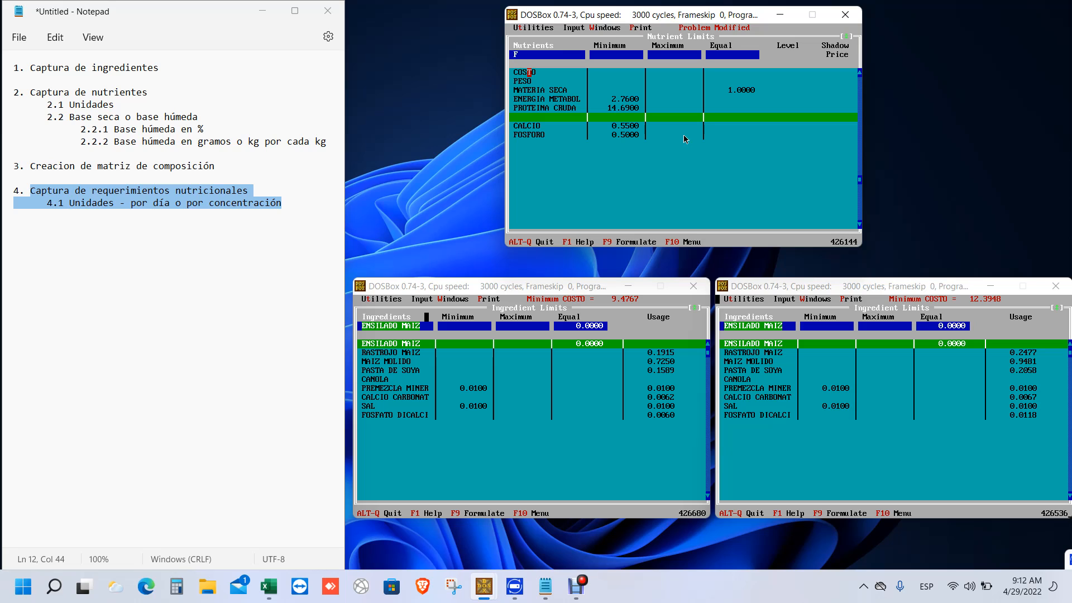
key("Return")
- Examine the minimum, maximum and equal limit fields of the FDN nutrient
key("Tab")
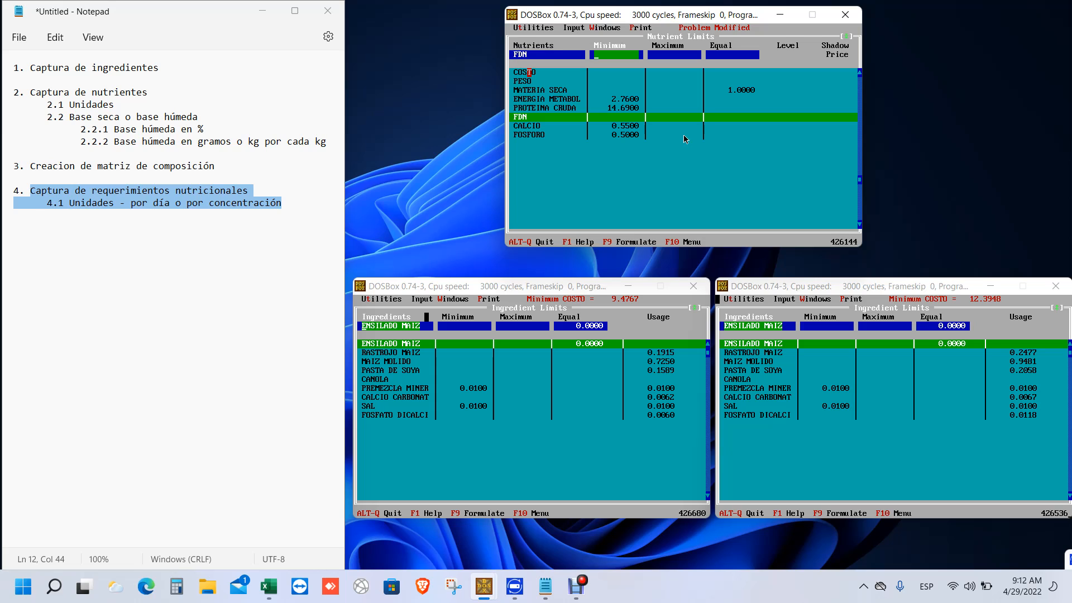
key("Tab")
key("shift+Tab")
key("Tab")
key("Tab")
key("shift+Tab")
key("shift+Tab")
key("shift+Tab")
key("Tab")
key("Tab")
key("Tab")
key("Tab")
key("shift+Tab")
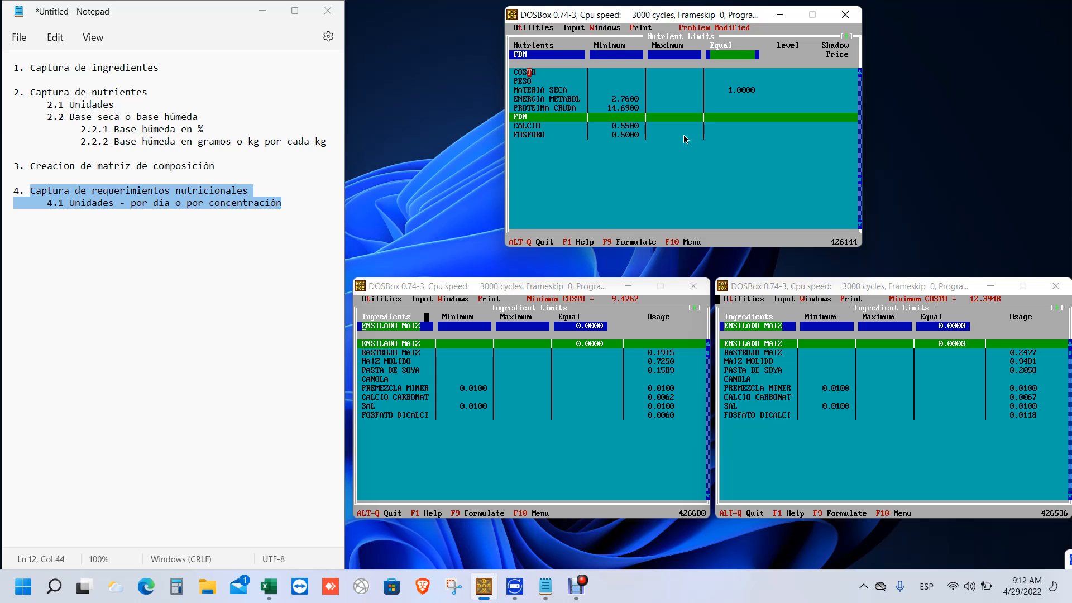
key("shift+Tab")
key("shift+Tab")
key("Tab")
key("Tab")
key("Tab")
key("shift+Tab")
key("shift+Tab")
key("shift+Tab")
key("shift+Tab")
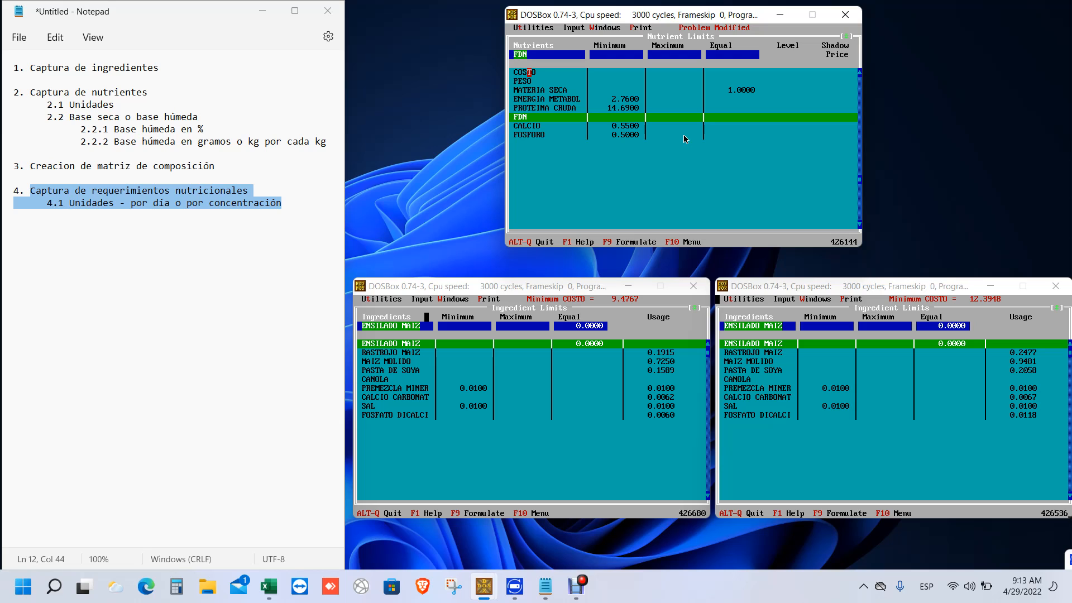
- Open the Composition Matrix window and set the units of the FDN nutrient to % MS
left_click(614, 28)
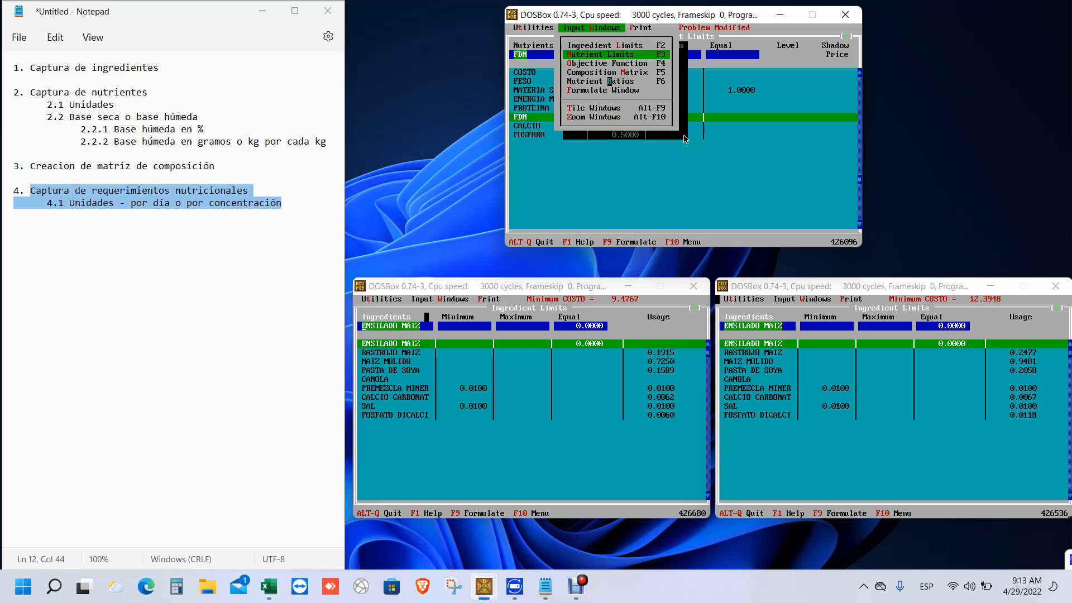
left_click(614, 72)
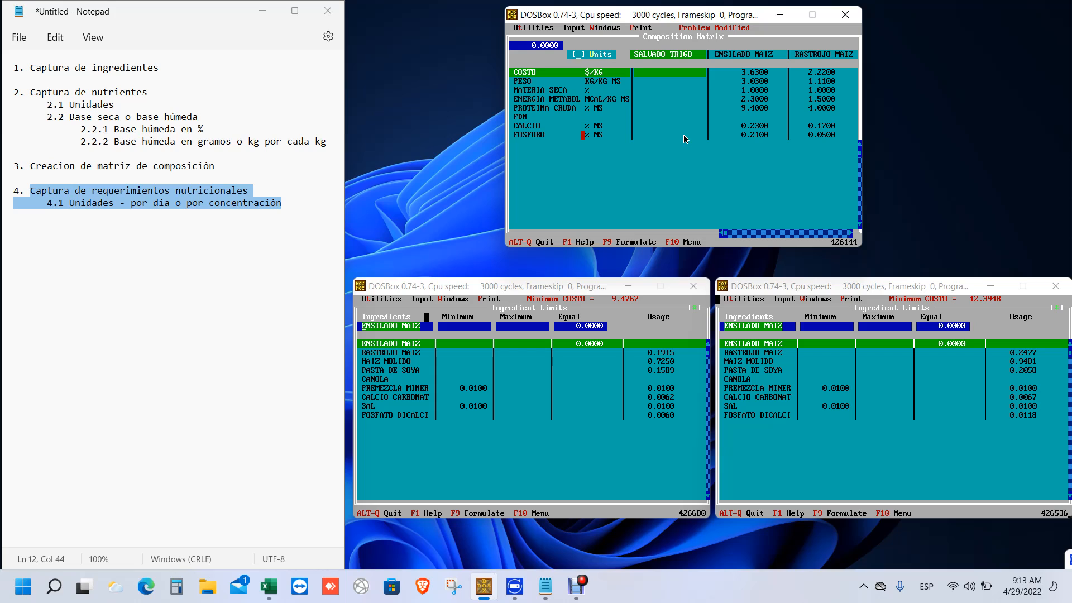
key("Up")
key("Up")
key("Up")
key("Up")
key("Up")
left_click(578, 54)
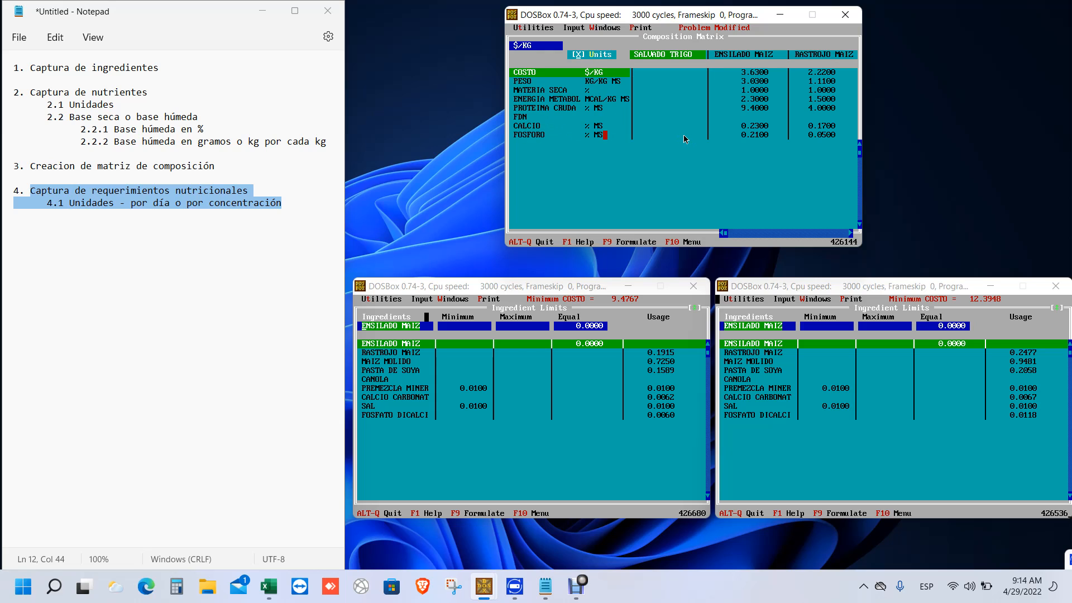
left_click(538, 117)
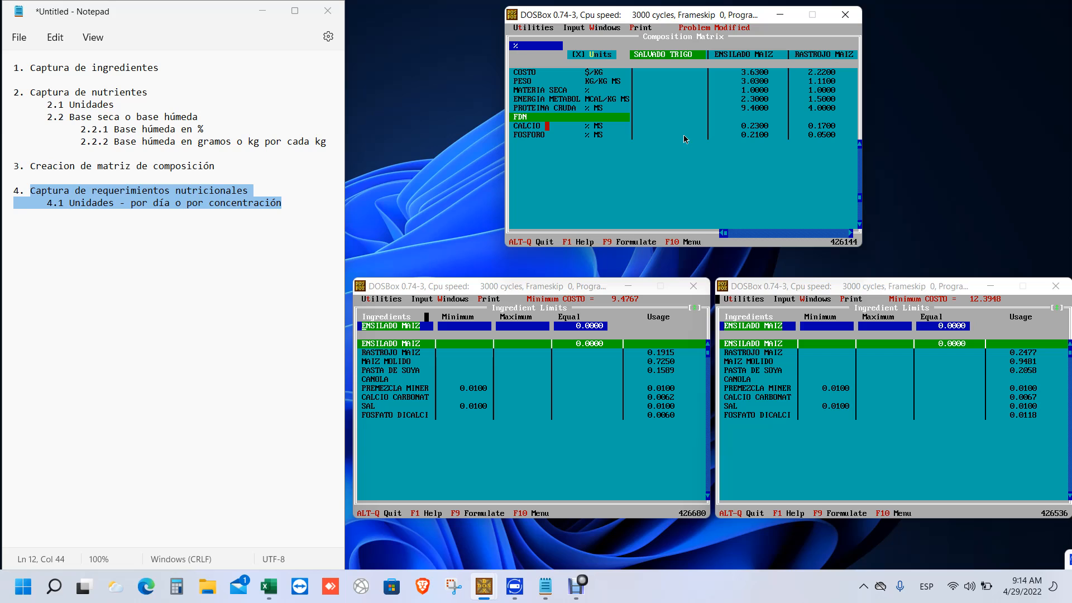
type("S")
key("Return")
- Set SALVADO TRIGO's ENERGIA METABOL value to 2.57 and its PROTEINA CRUDA value to 17.1 in the composition matrix
left_click(667, 72)
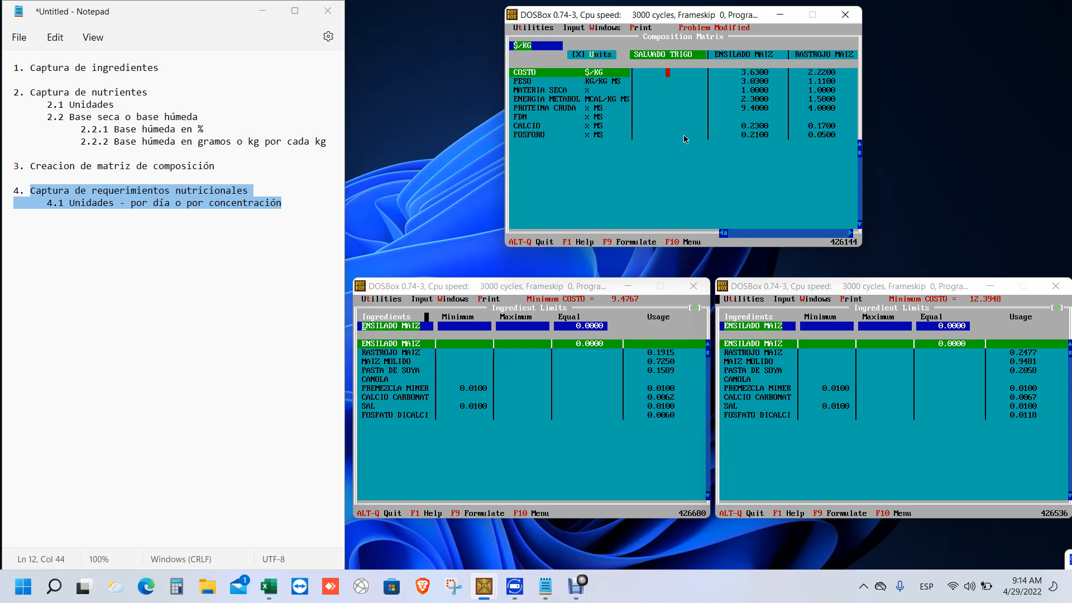
key("Down")
key("Down")
key("Down")
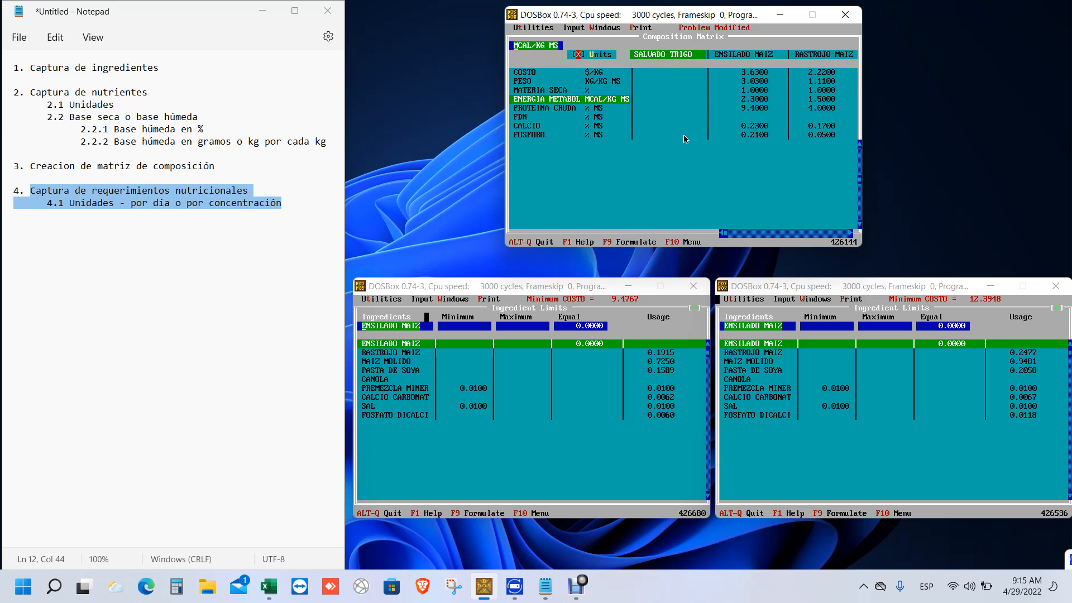
key("Right")
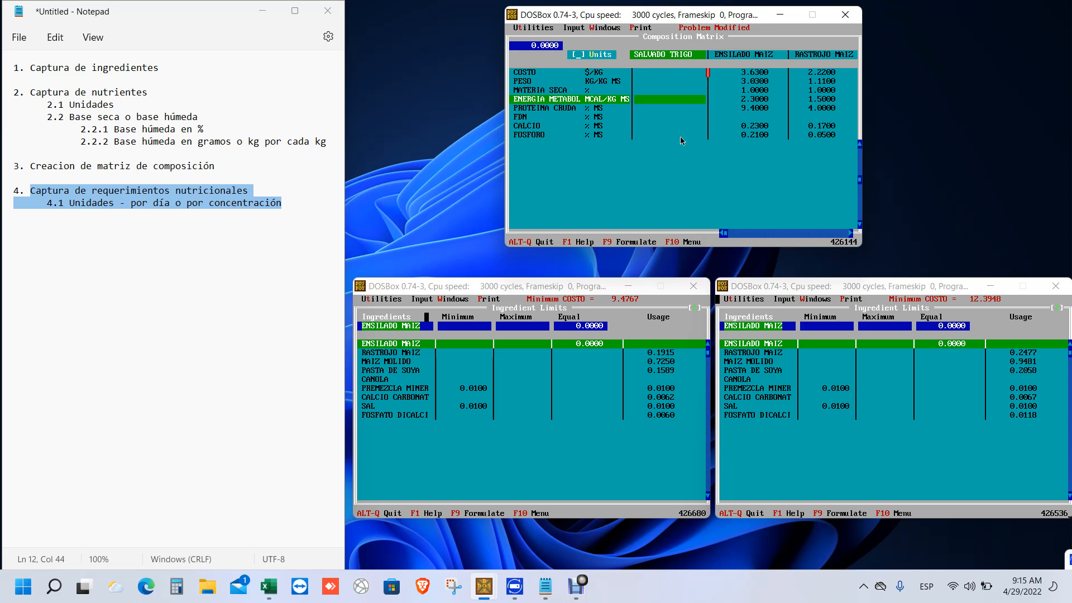
left_click(682, 73)
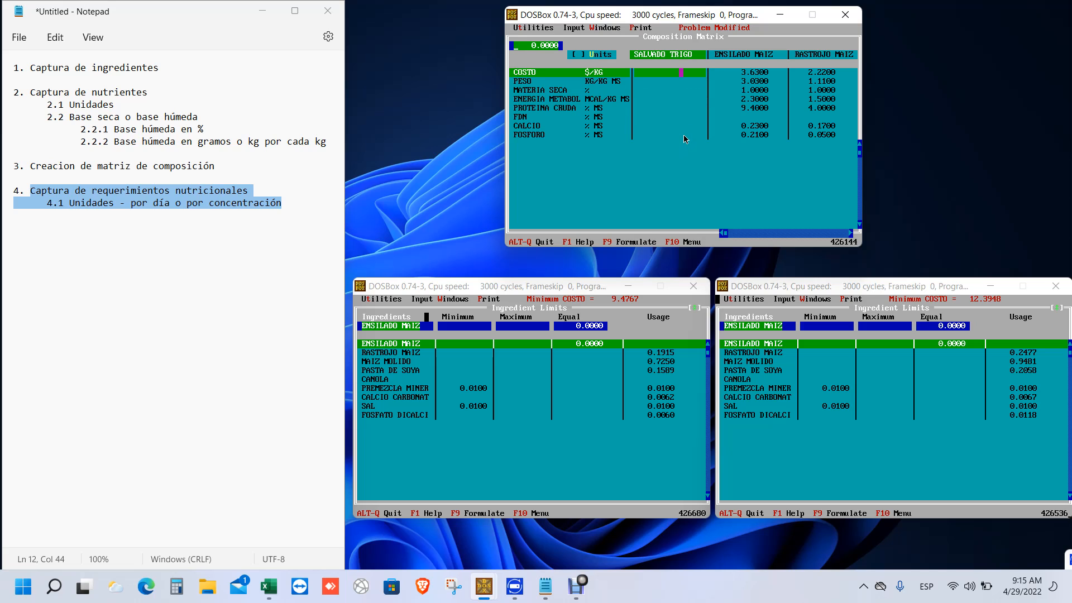
key("Down")
key("Down")
key("Down")
key("Down")
key("Up")
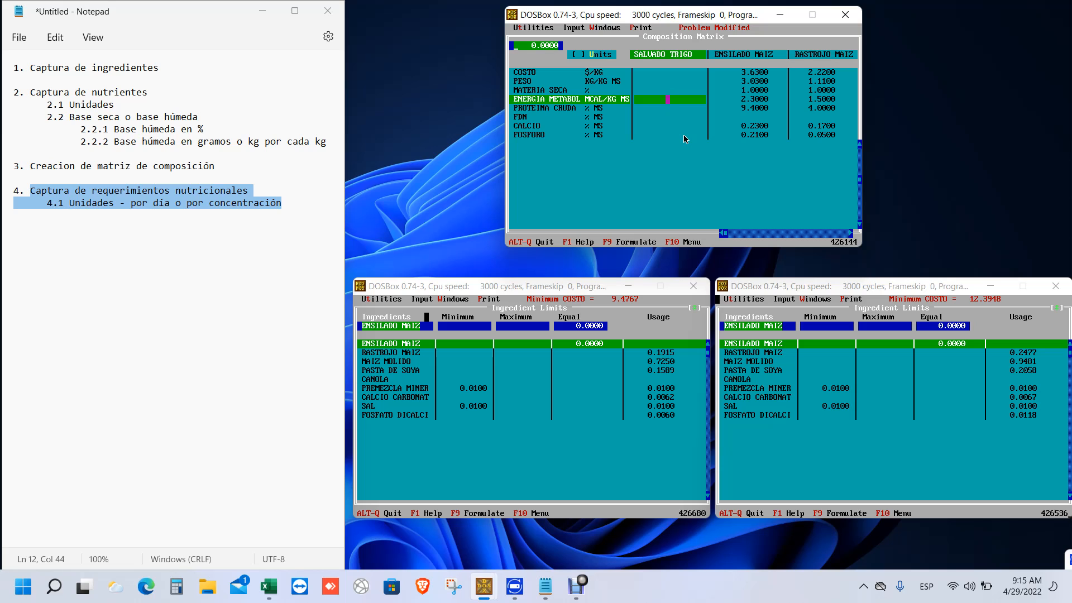
type("2.57")
key("Return")
key("Down")
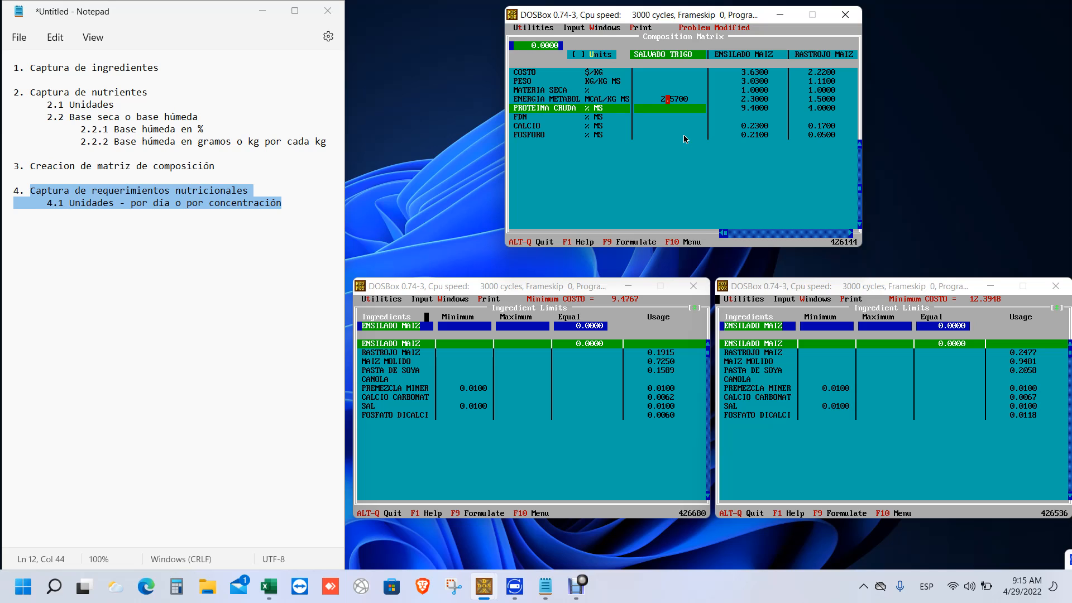
type("17.1")
key("Return")
key("Down")
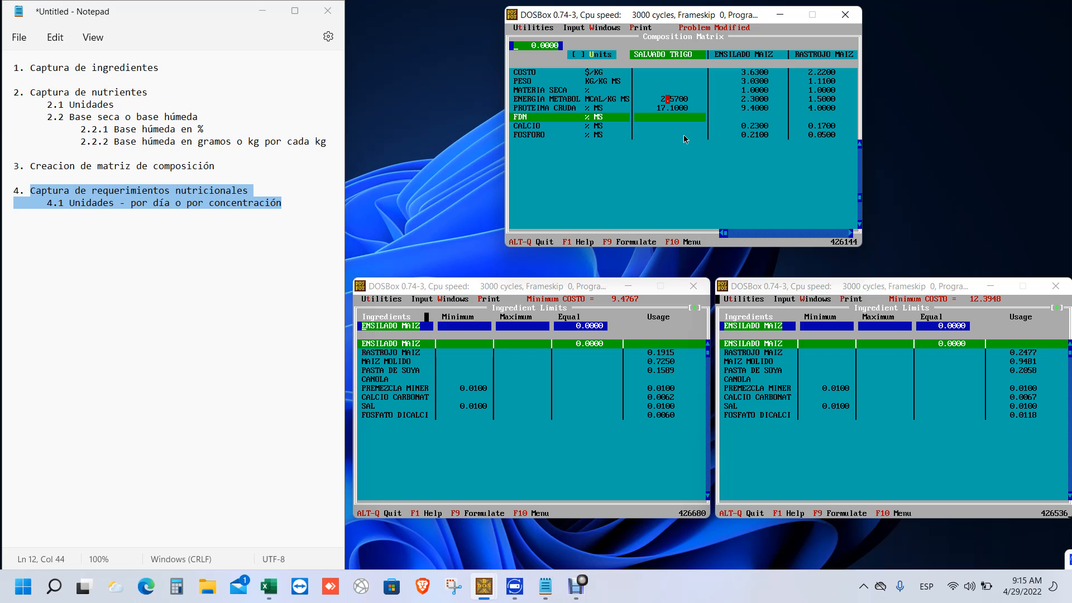
- Leave FDN empty and set SALVADO TRIGO's CALCIO value to 0.13 and its FOSFORO value to 1.38
key("Down")
key("Up")
key("Down")
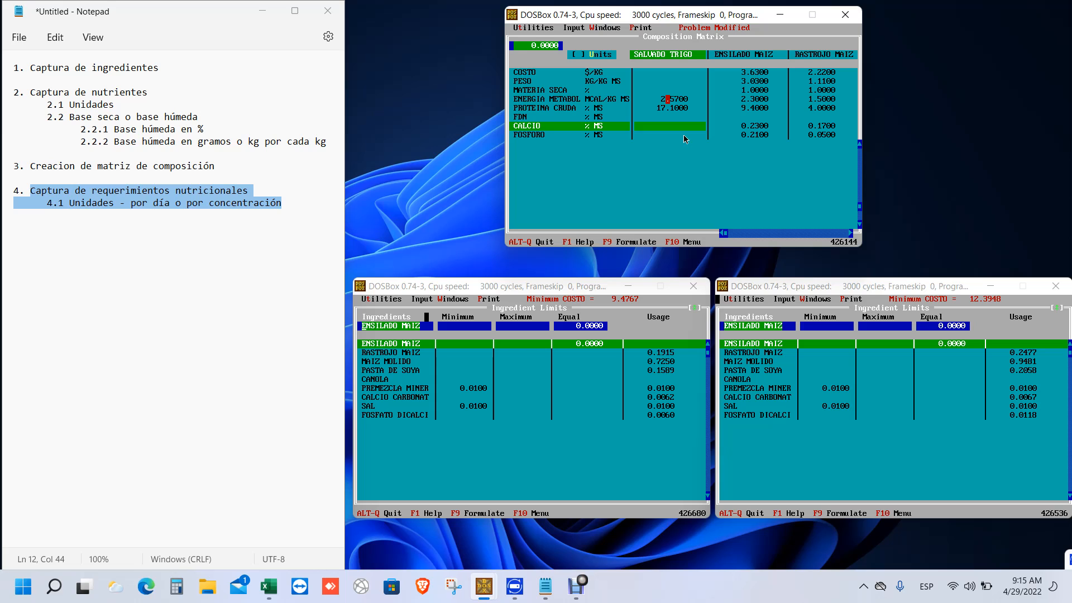
type("0.13")
key("Return")
key("Down")
type("1.38")
key("Return")
- Set the MATERIA SECA value of SALVADO TRIGO to 1
key("Up")
key("Up")
key("Up")
key("Up")
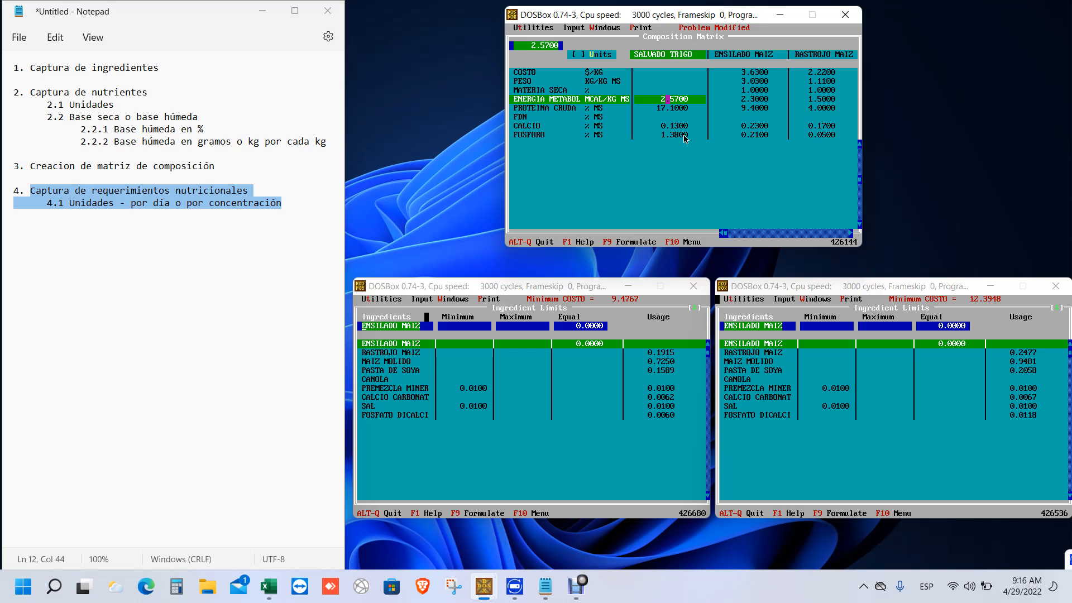
key("Up")
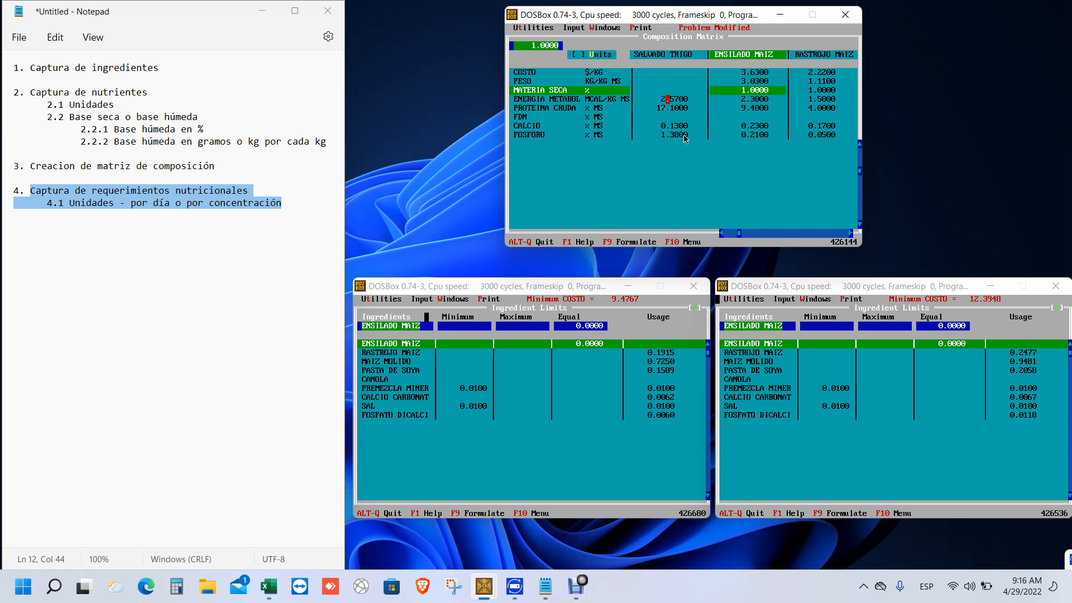
type("1")
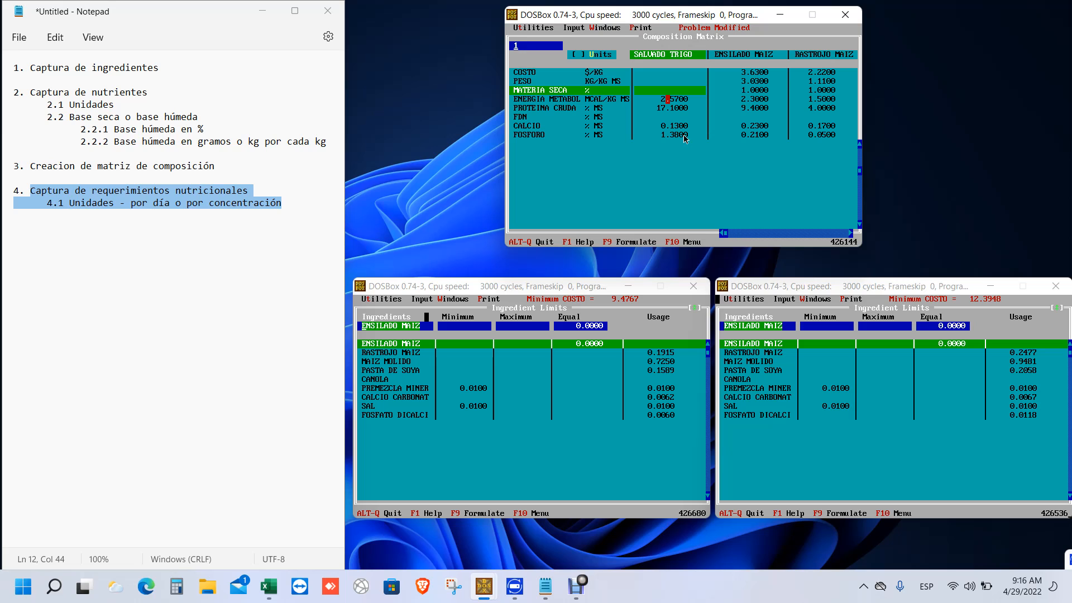
key("Return")
- Examine the weight, dry matter, energy and crude protein cells of SALVADO TRIGO in the composition matrix
key("Up")
key("Down")
key("Down")
key("Right")
key("Right")
key("Right")
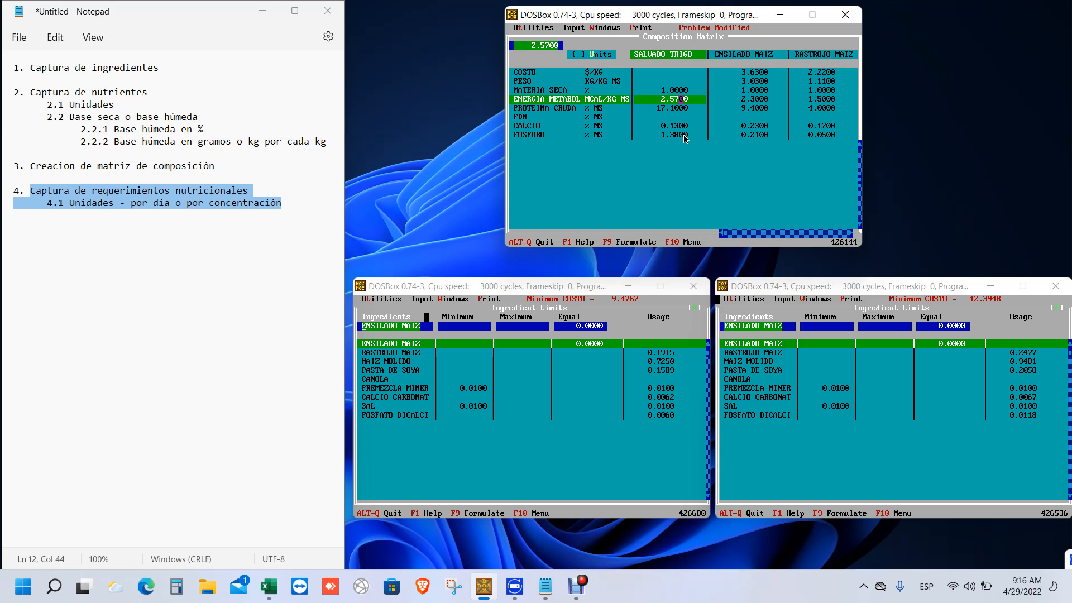
key("Right")
key("Up")
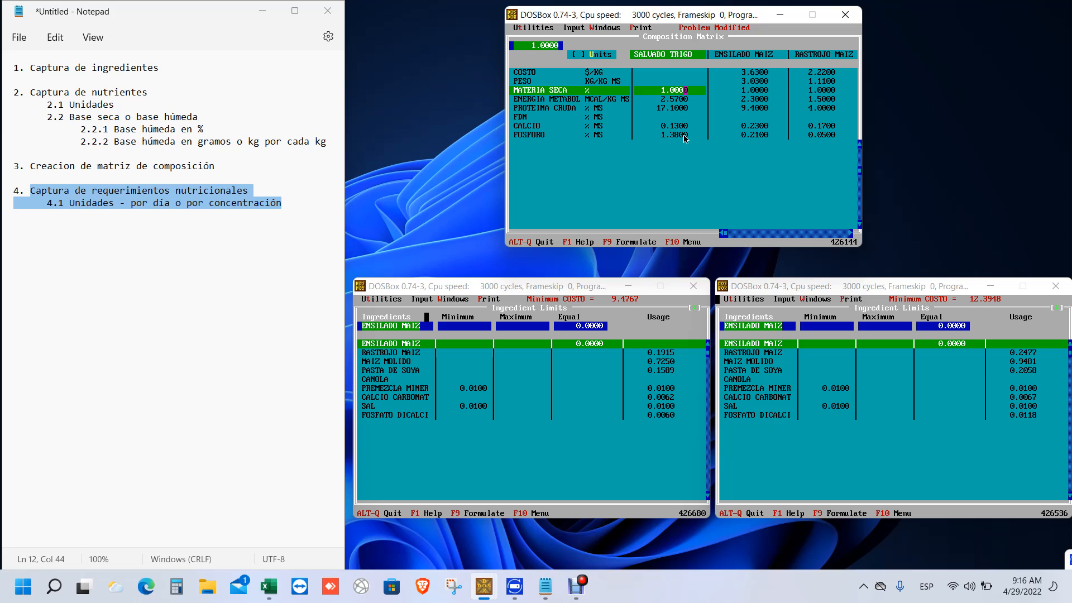
key("Left")
left_click(659, 107)
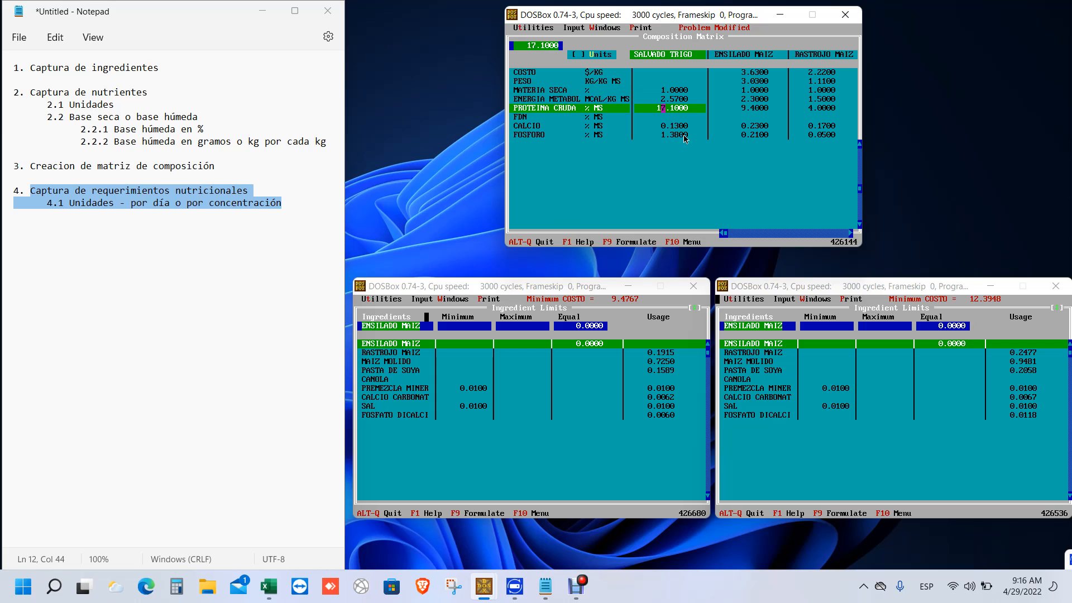
key("Up")
key("Up")
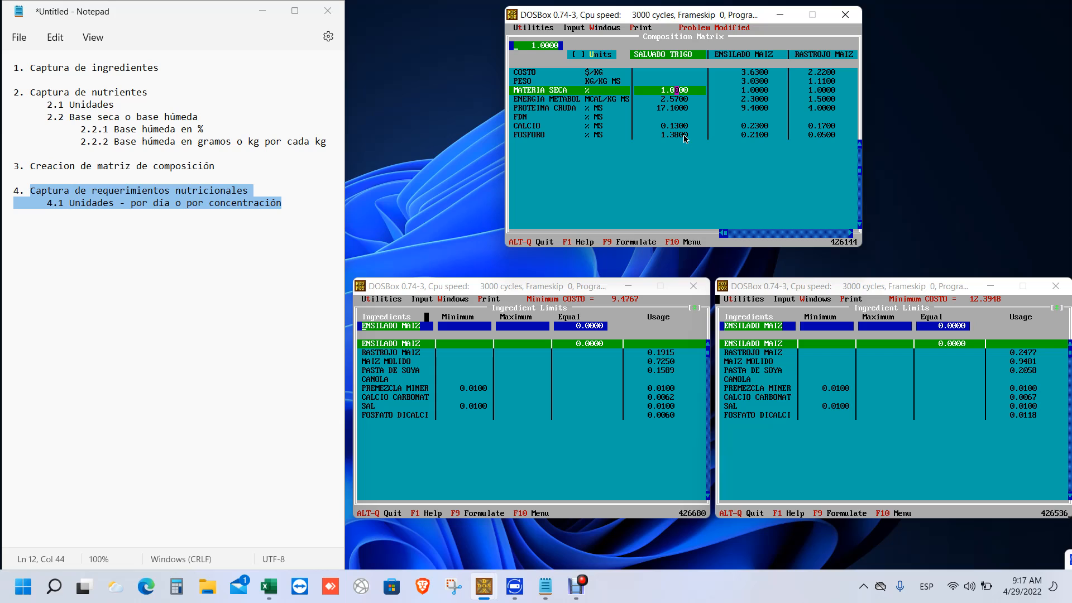
key("Up")
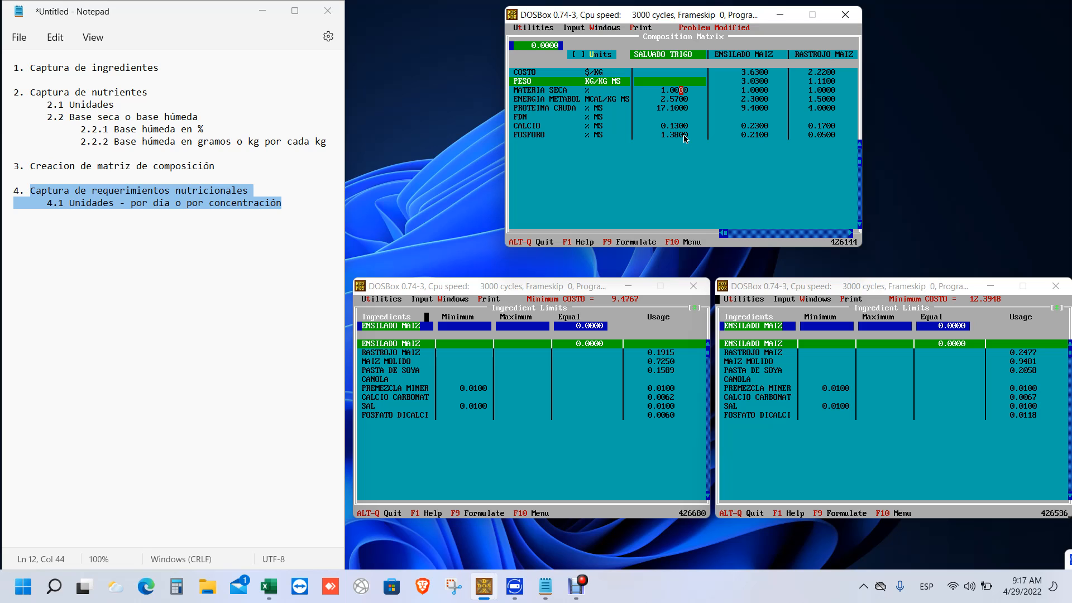
- Switch to the blank Excel workbook, place its window below the composition matrix and enter 89% in cell B2
key("super")
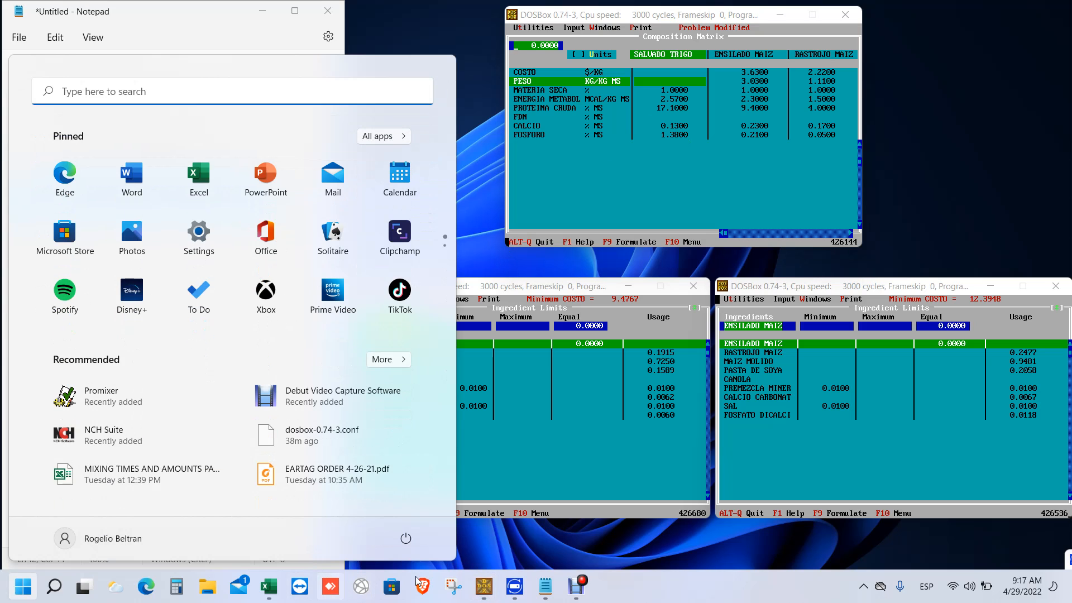
left_click(640, 579)
left_click(269, 586)
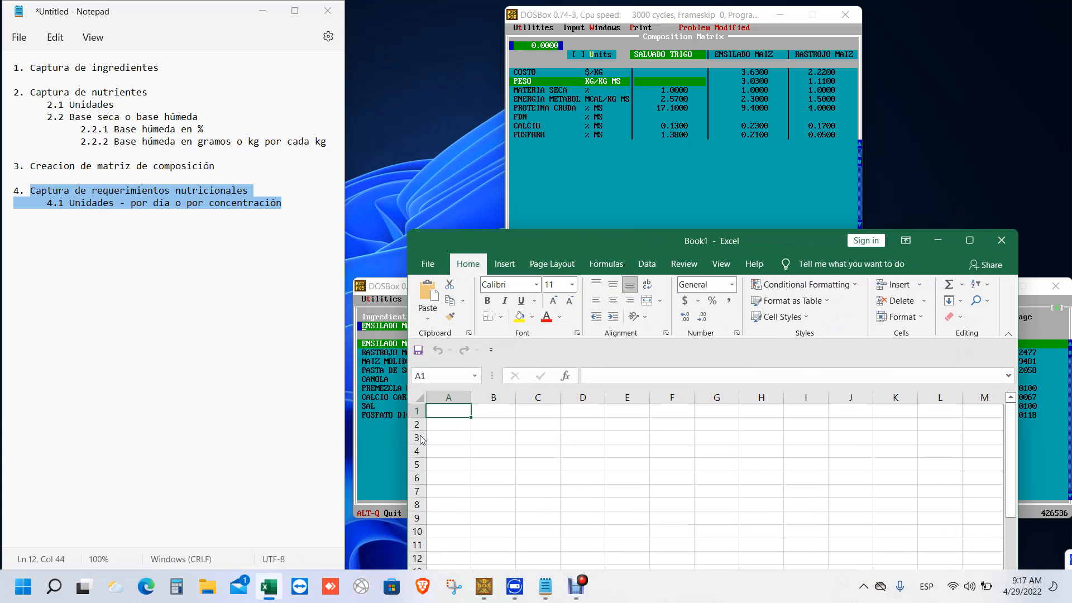
left_click_drag(619, 241, 595, 209)
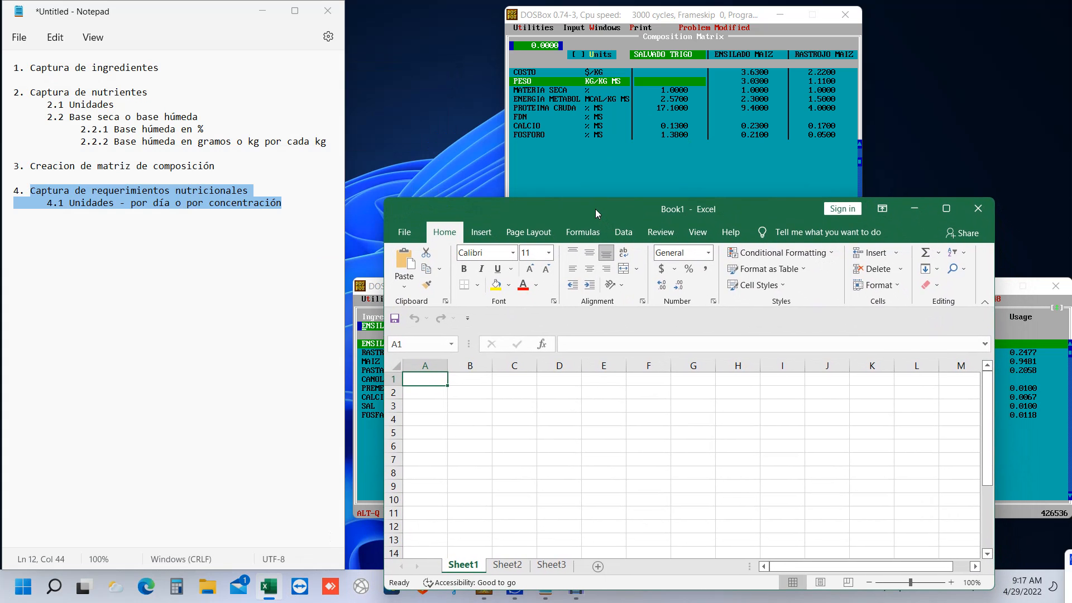
left_click(479, 390)
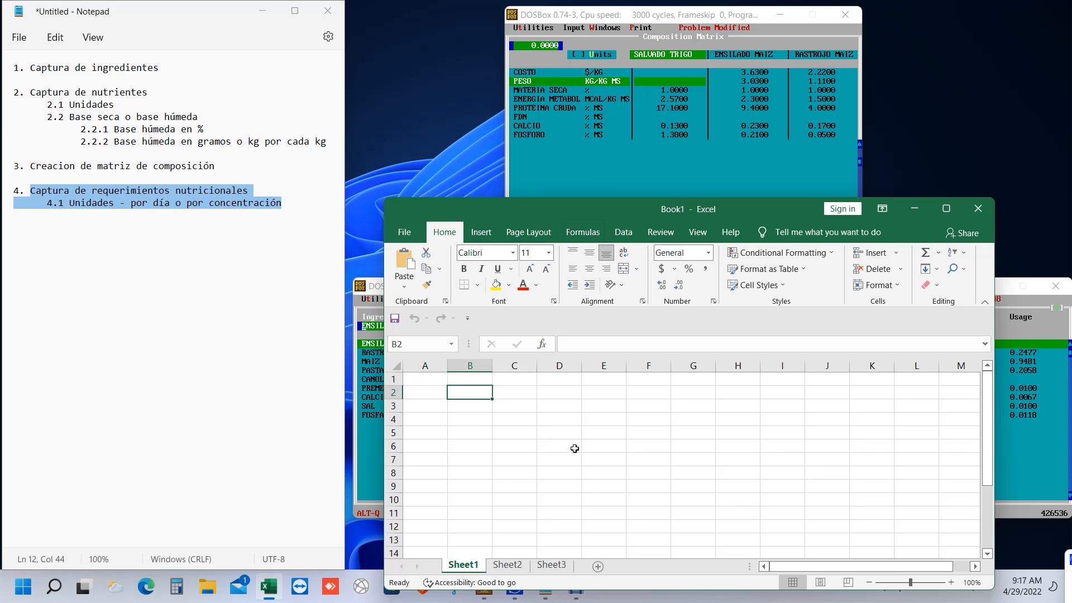
type("89")
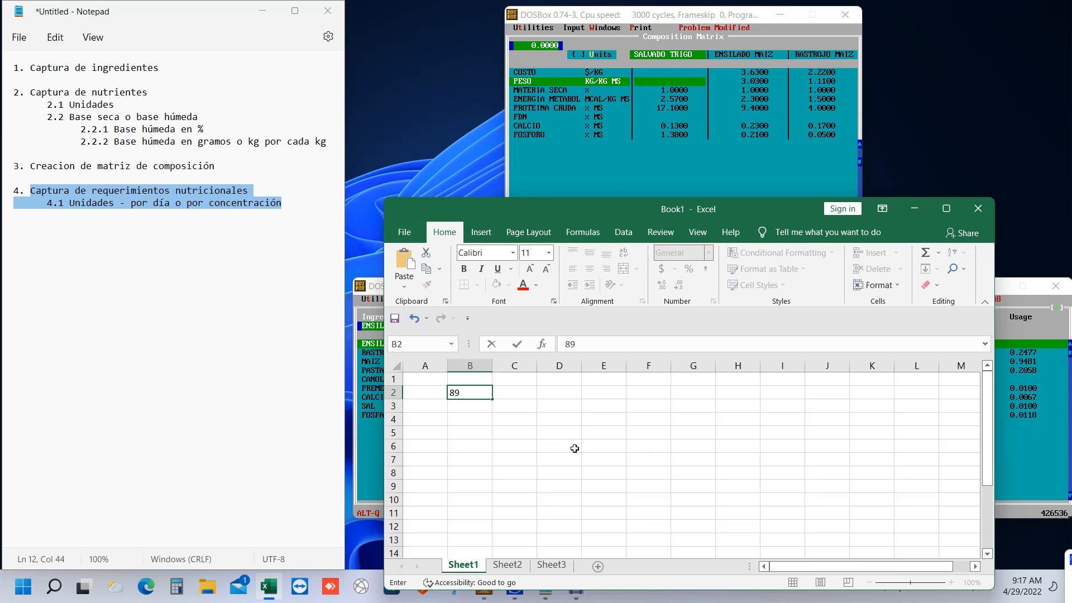
type("%")
key("Tab")
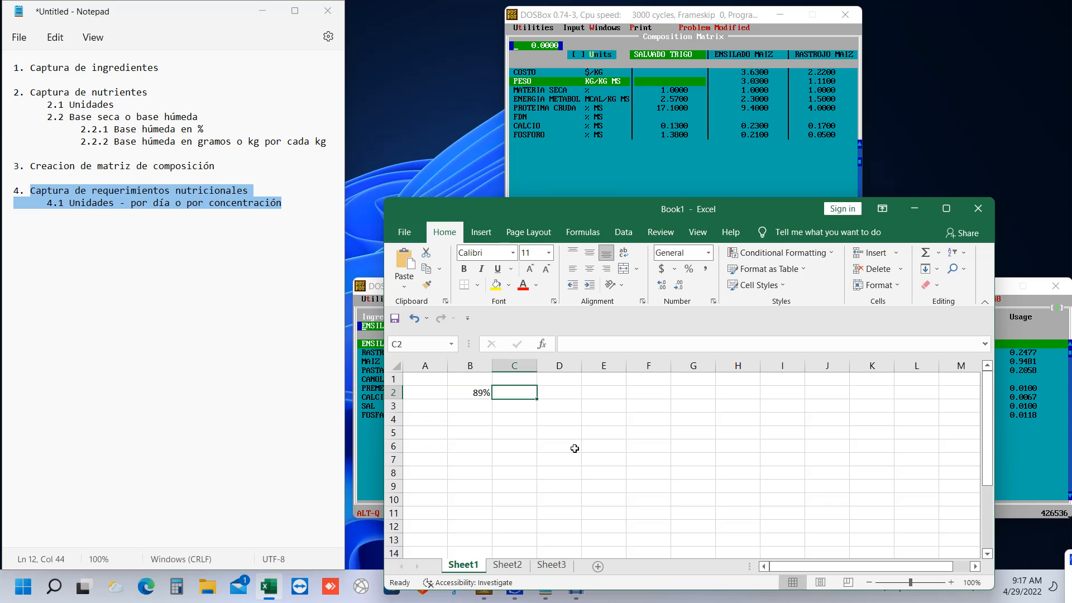
- Calculate the as-fed weight per kilogram of dry matter in cell C2 with the formula =1/B2
key("Left")
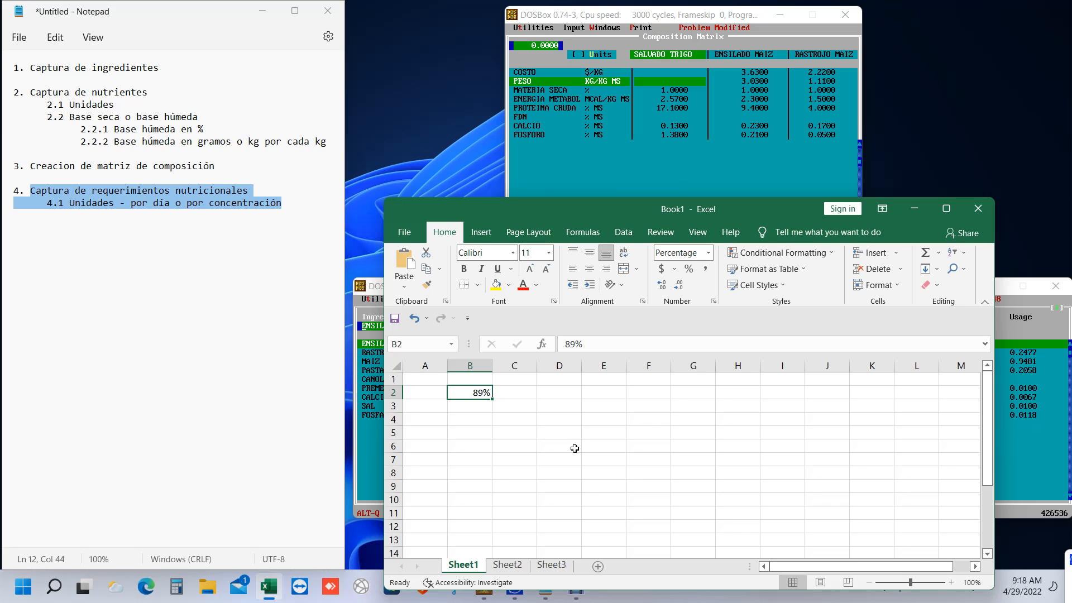
key("Right")
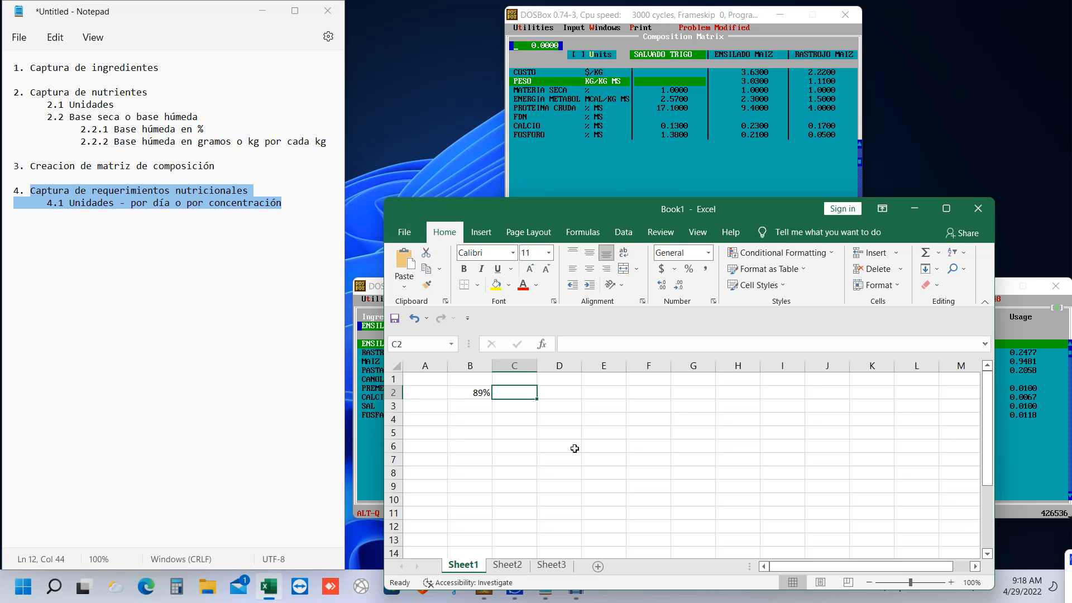
type("¿")
key("BackSpace")
type("=")
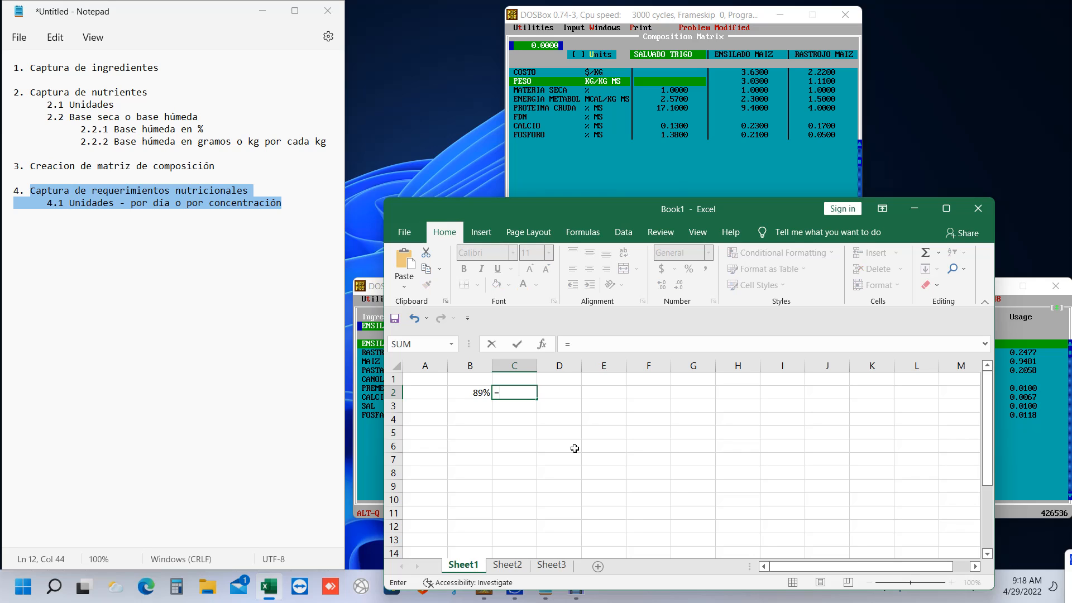
type("1/")
left_click(475, 394)
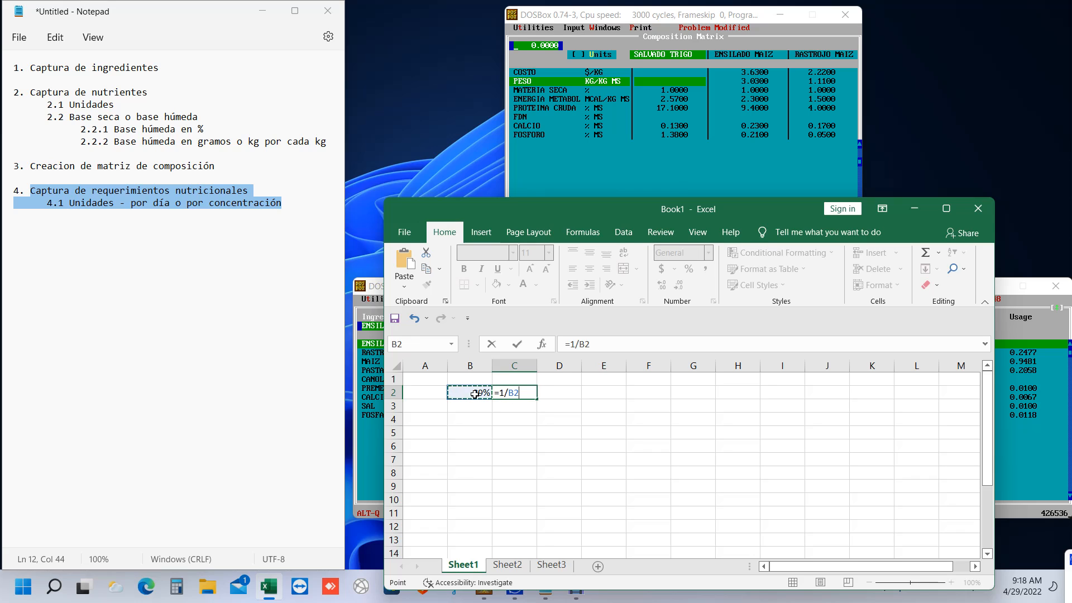
key("Return")
left_click(522, 392)
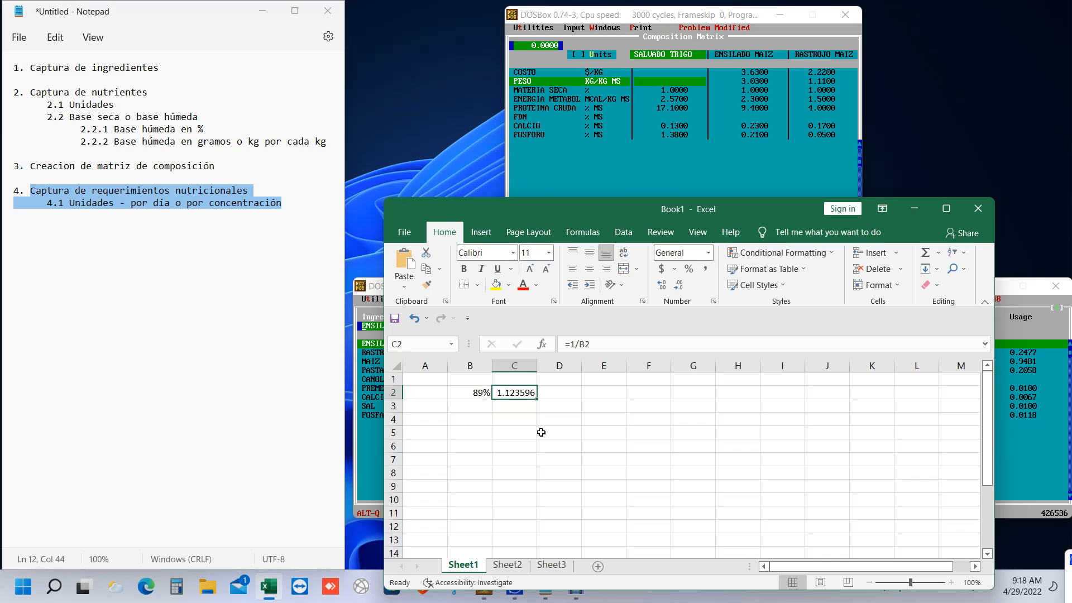
- Return to the DOSBox composition matrix and set the PESO value of SALVADO TRIGO to 1.12
left_click(660, 94)
type("1")
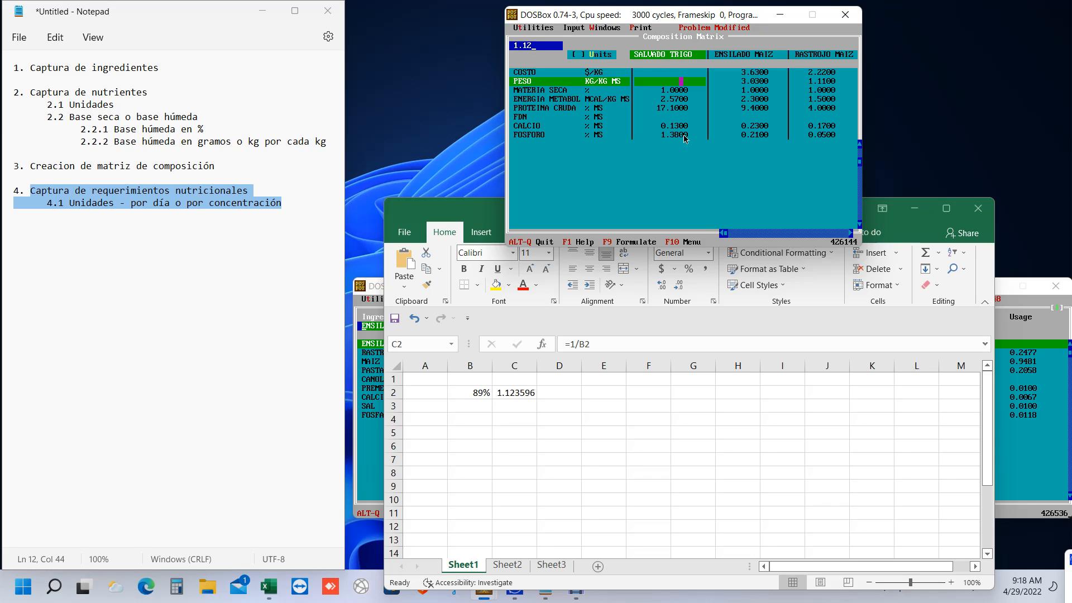
type(".12")
key("Return")
key("Down")
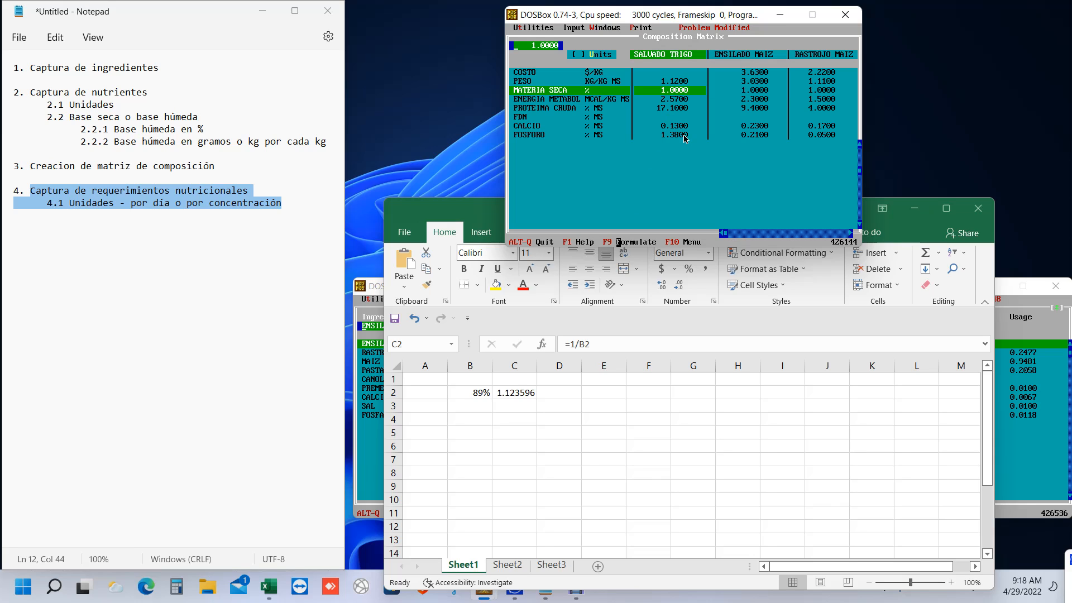
- Switch back to the Excel workbook and enter 6 in cell B4
key("super")
left_click(689, 384)
left_click(493, 420)
left_click(488, 420)
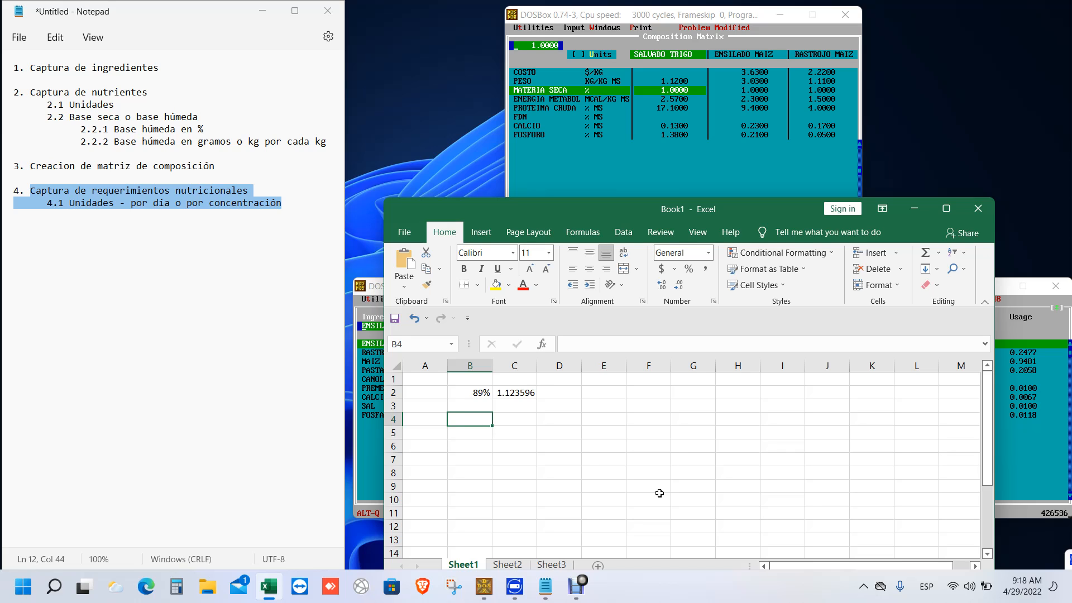
type("6")
key("Tab")
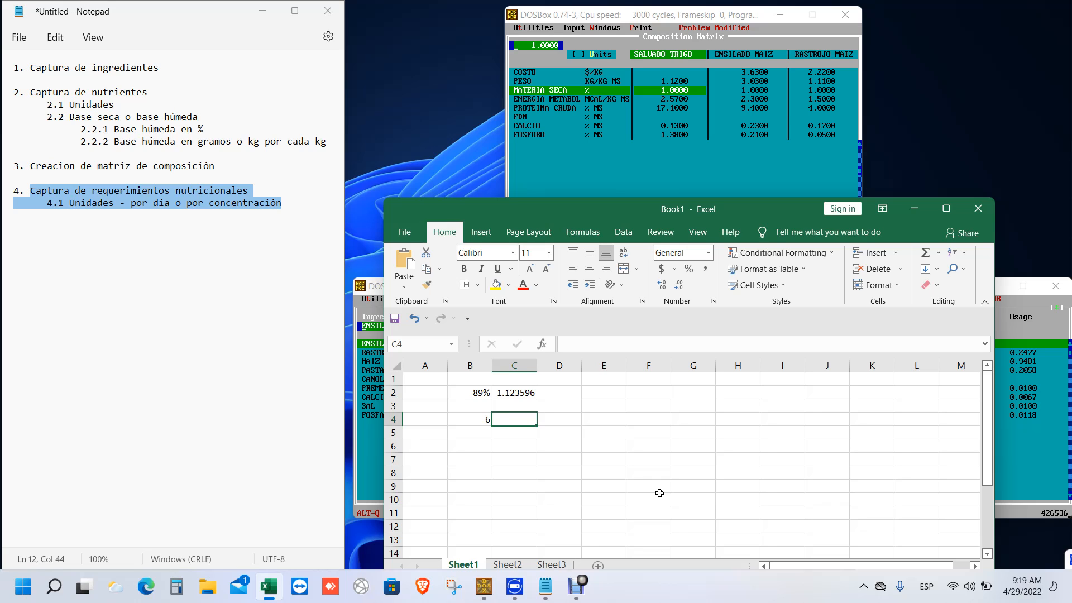
- Calculate the cost per kilogram of dry matter in cell C4 with the formula =B4/B2
type("=")
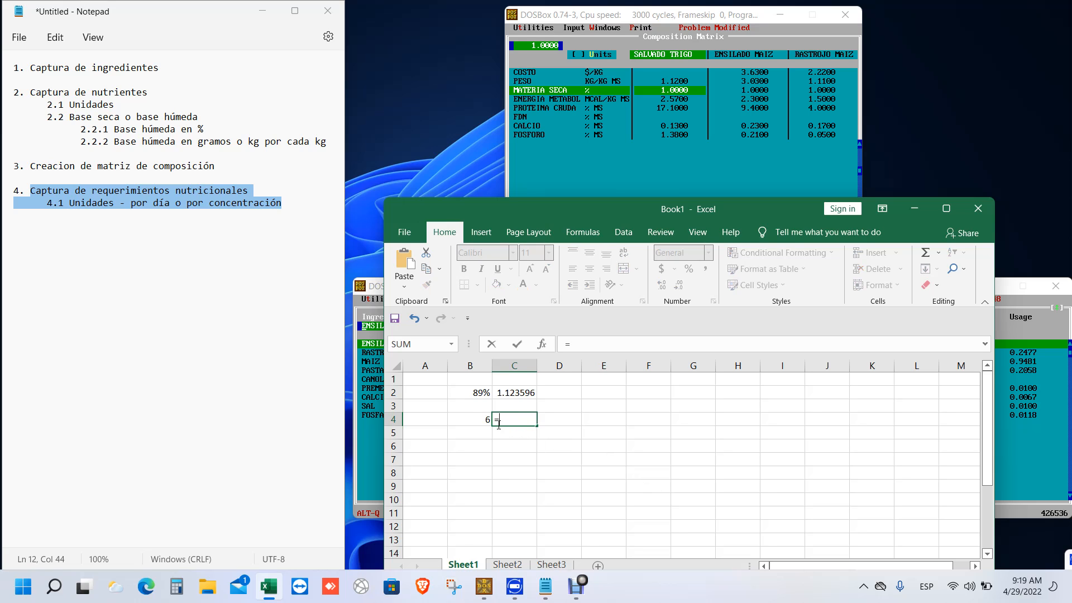
left_click(473, 418)
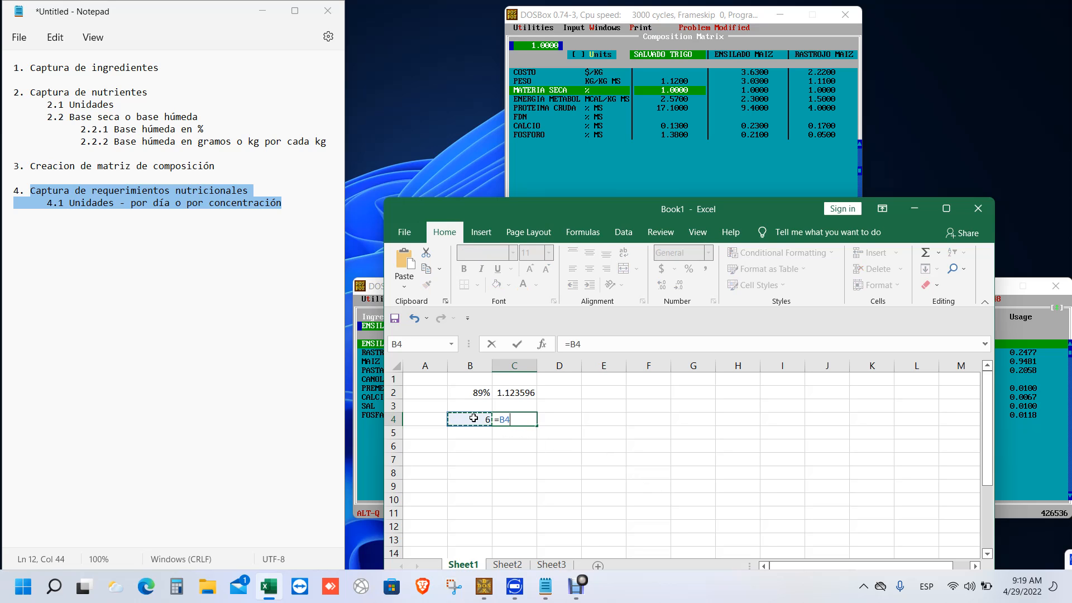
type("/")
type("0.8")
key("BackSpace")
key("BackSpace")
key("BackSpace")
left_click(478, 394)
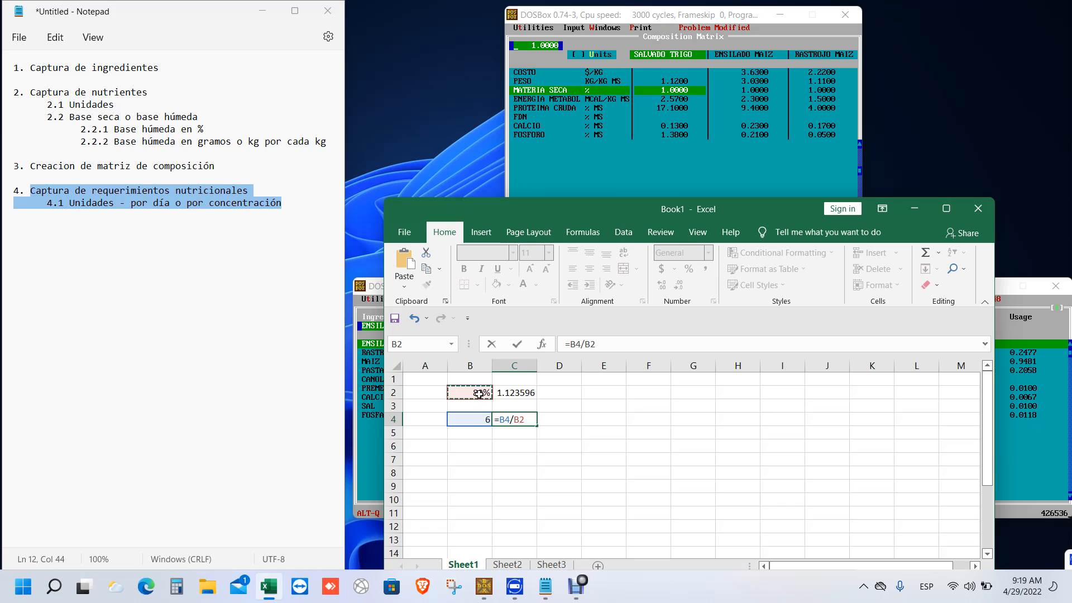
key("Return")
key("Up")
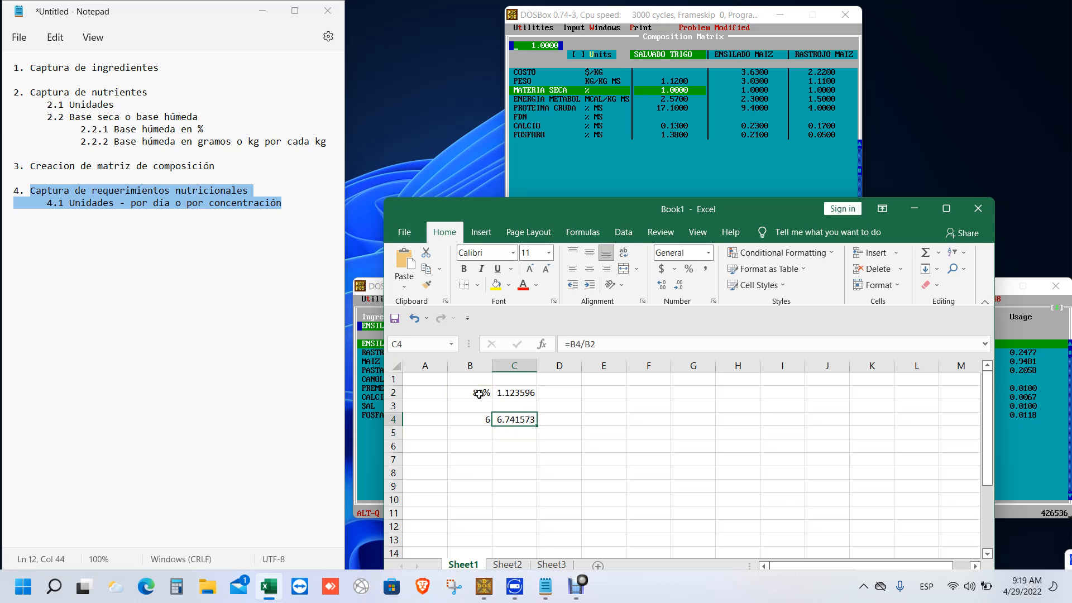
- Return to the DOSBox composition matrix and set the COSTO value of SALVADO TRIGO to 6.74
left_click(670, 78)
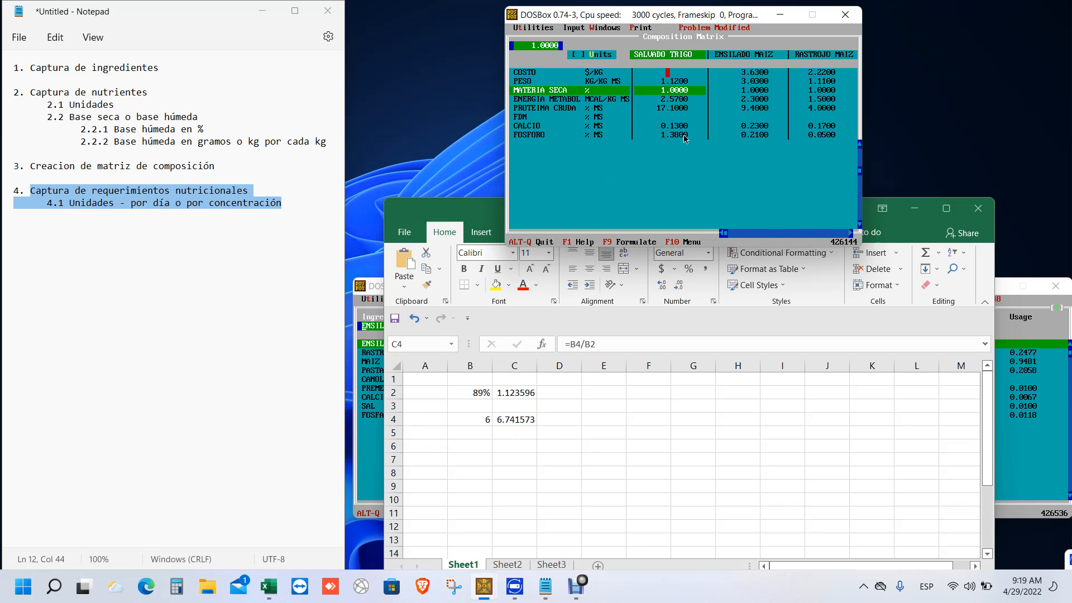
left_click(668, 73)
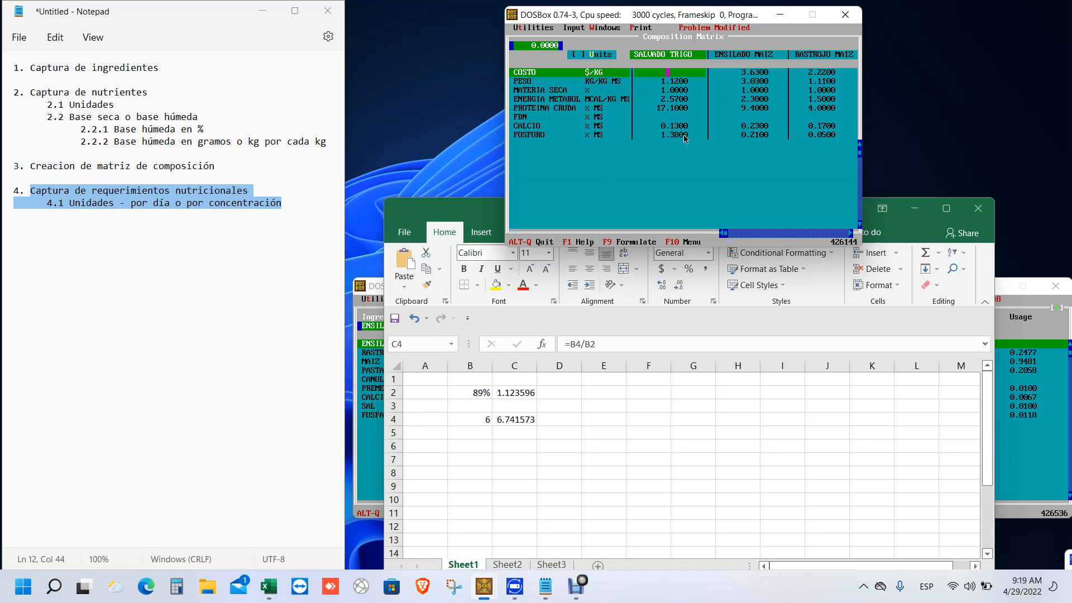
type("6.74")
key("Return")
key("Down")
key("Up")
- Enable units editing in the composition matrix, change the COSTO unit to $/KG MS, and turn units editing off
left_click(578, 55)
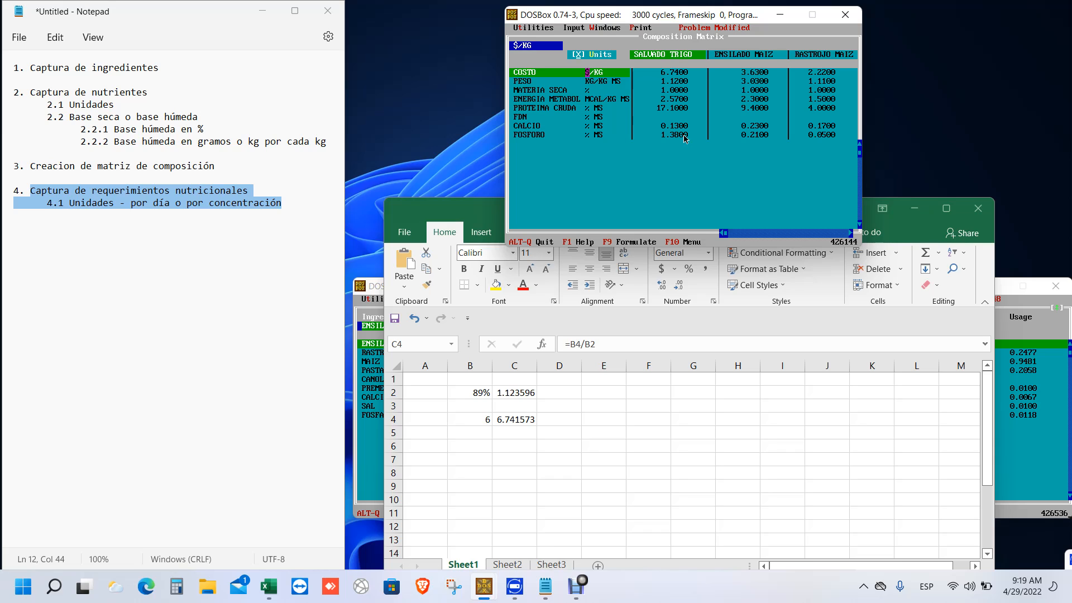
left_click(601, 72)
type("MS")
key("Return")
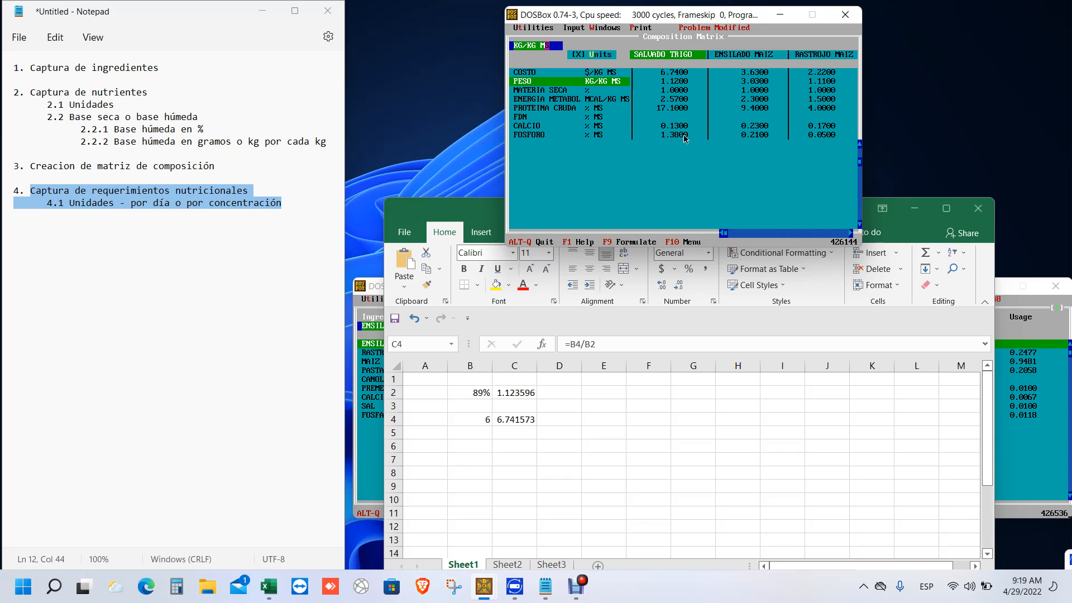
key("Up")
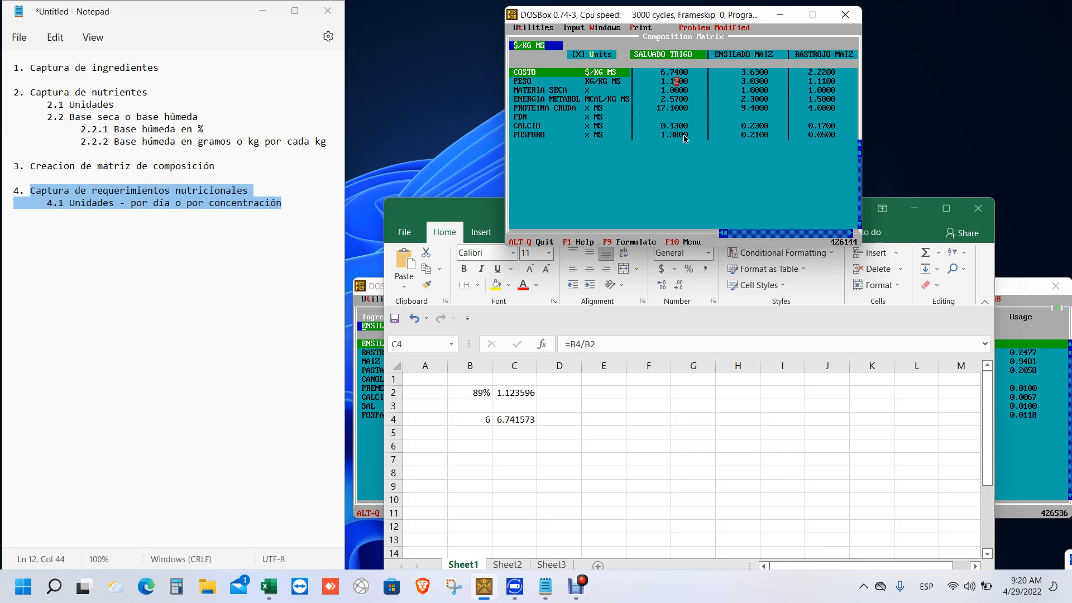
left_click(753, 81)
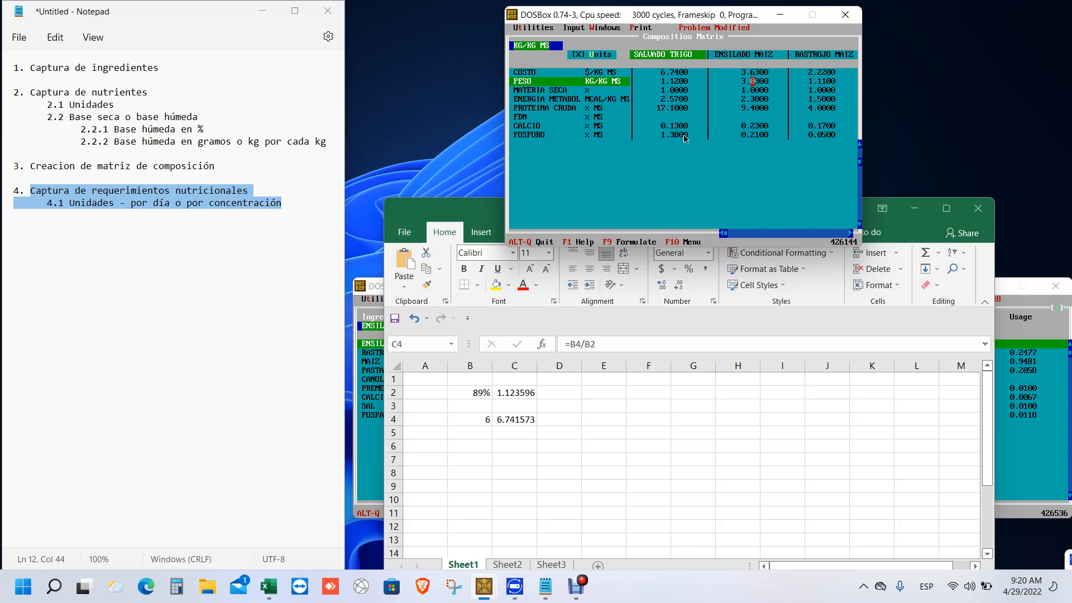
key("Right")
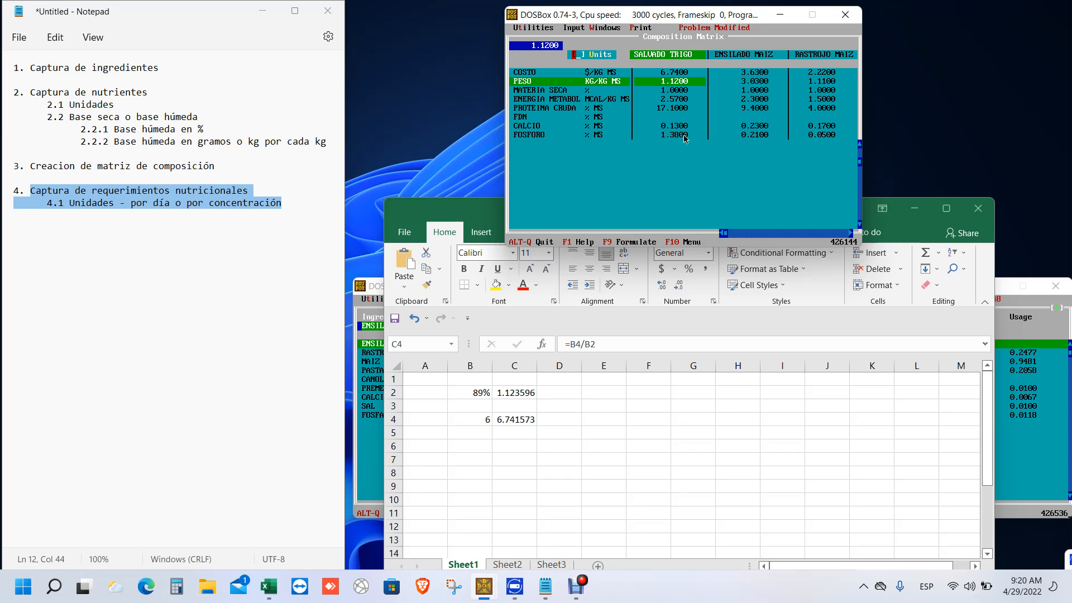
- Select the PESO value of ENSILADO MAIZ in the composition matrix and minimise the Excel workbook
left_click(766, 80)
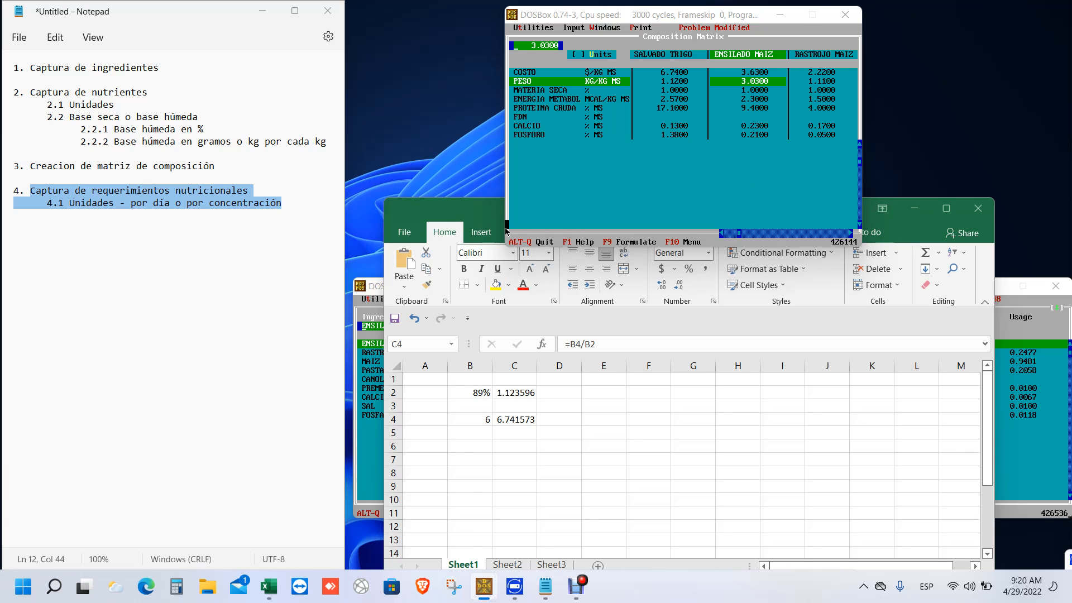
key("super")
left_click(923, 215)
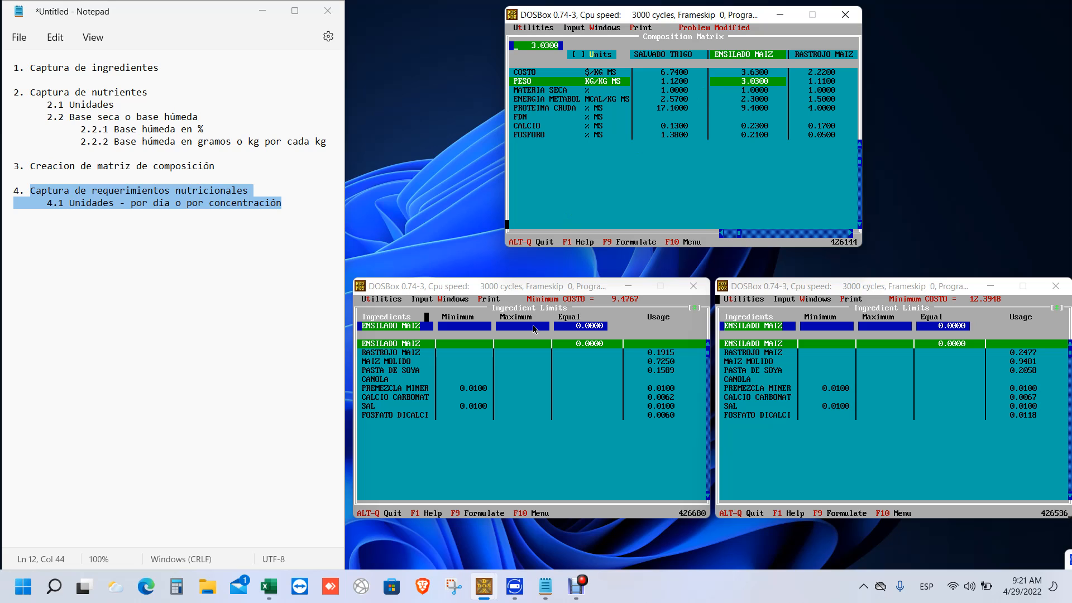
- Switch to the DOSBox formulation with minimum COSTO 9.4767 and display its Nutrient Limits, followed by its Composition Matrix
left_click(528, 404)
left_click(435, 299)
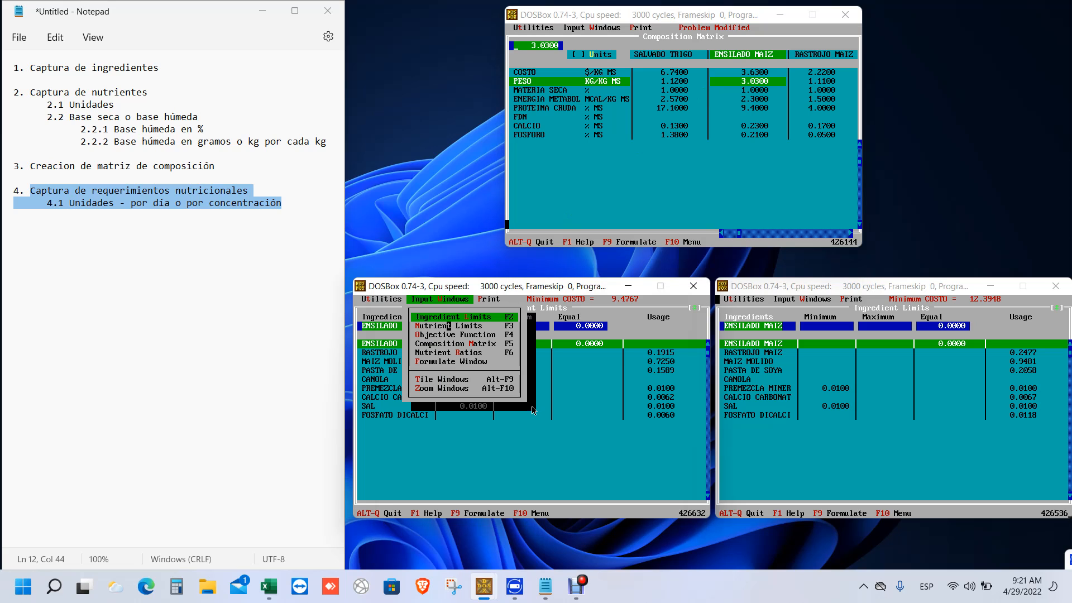
left_click(449, 326)
left_click(453, 300)
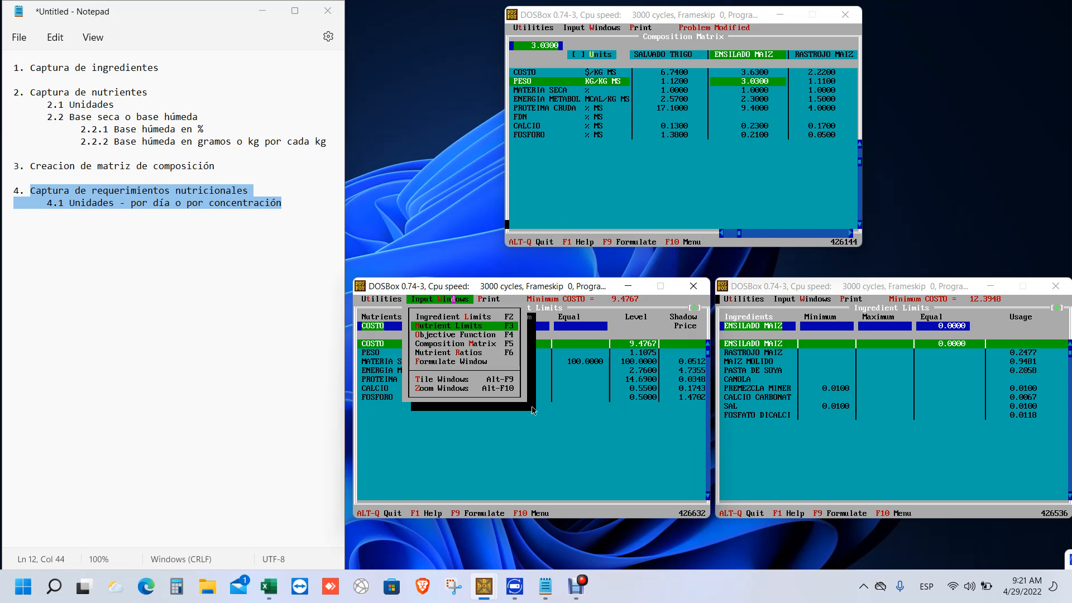
left_click(459, 343)
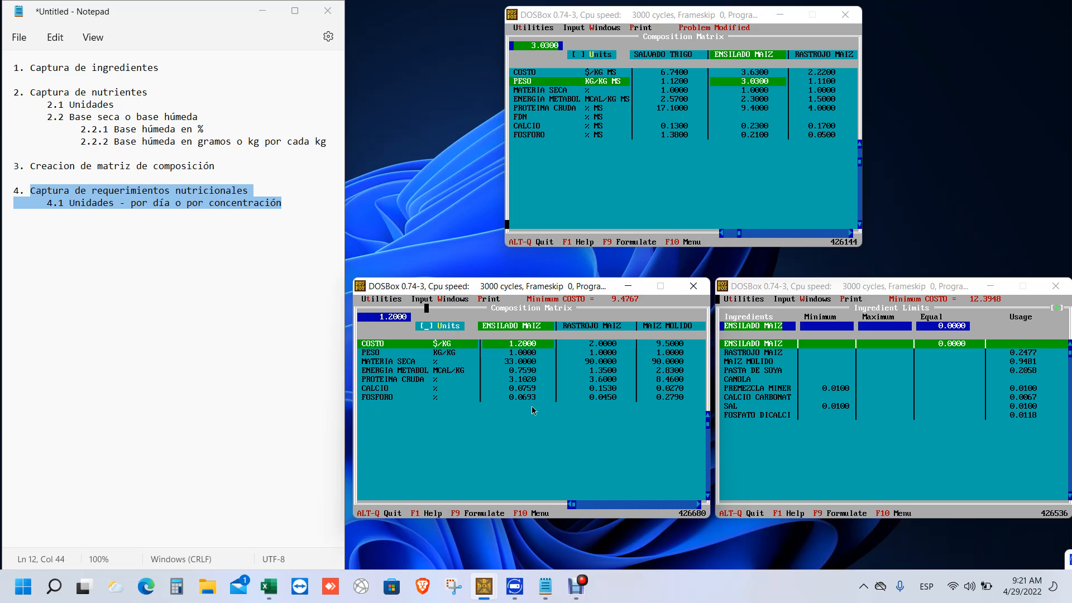
- Switch to the DOSBox formulation with minimum COSTO 12.3948 and display its Composition Matrix
key("super")
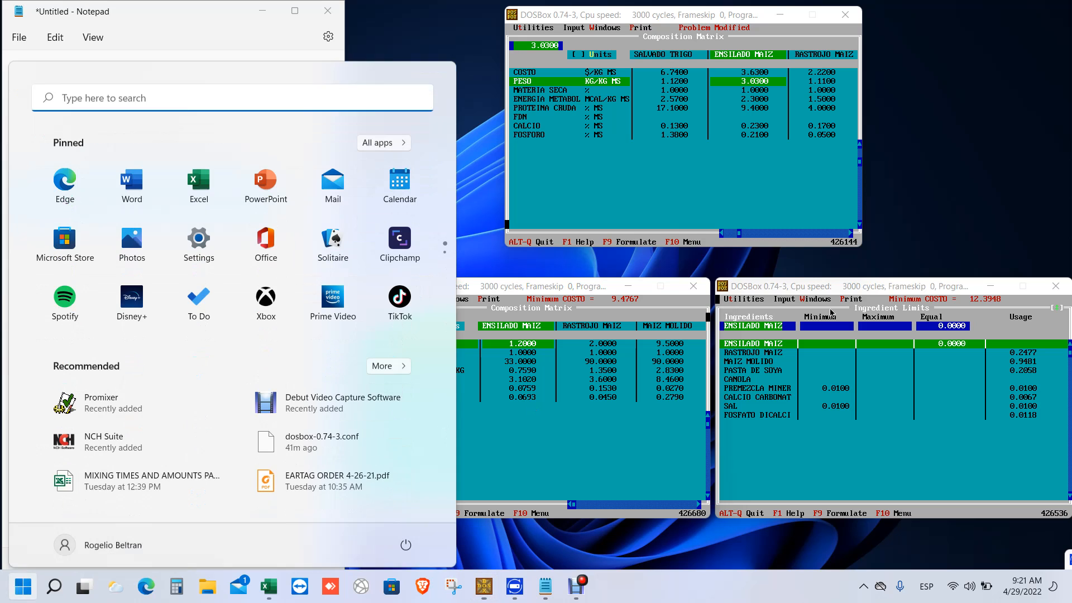
left_click(894, 408)
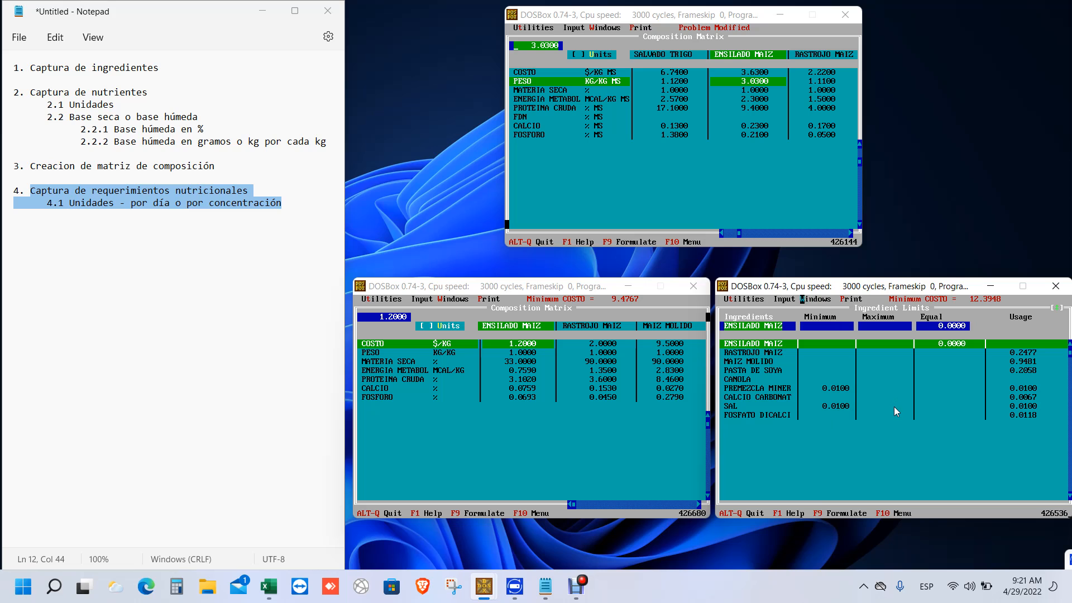
key("alt+w")
key("F5")
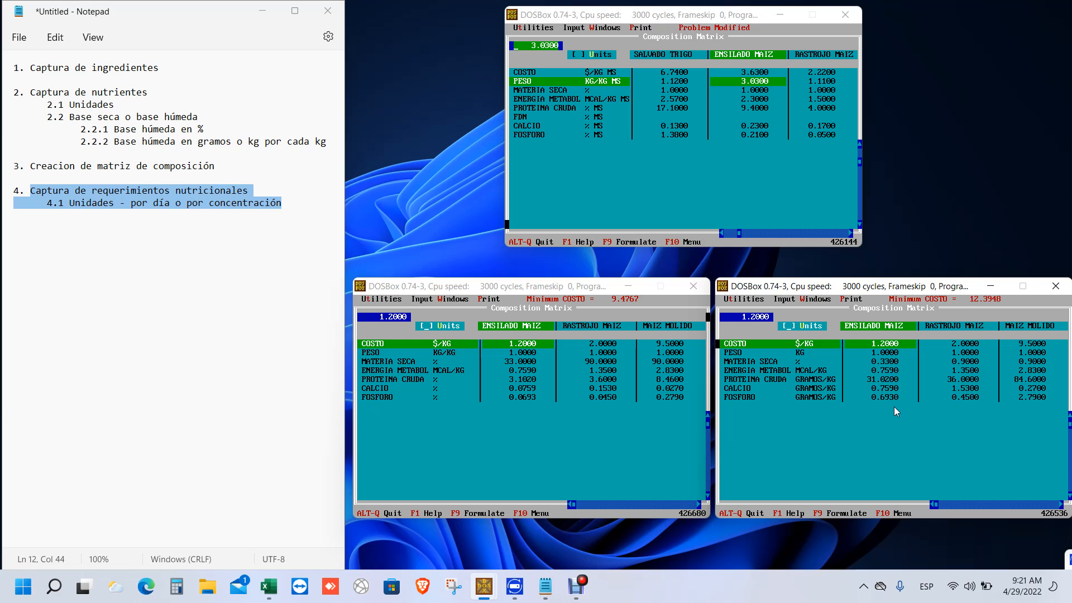
- Return to the DOSBox formulation with minimum COSTO 9.4767 and retrieve a dry-basis data file from the SHEEP folder
key("super")
left_click(531, 406)
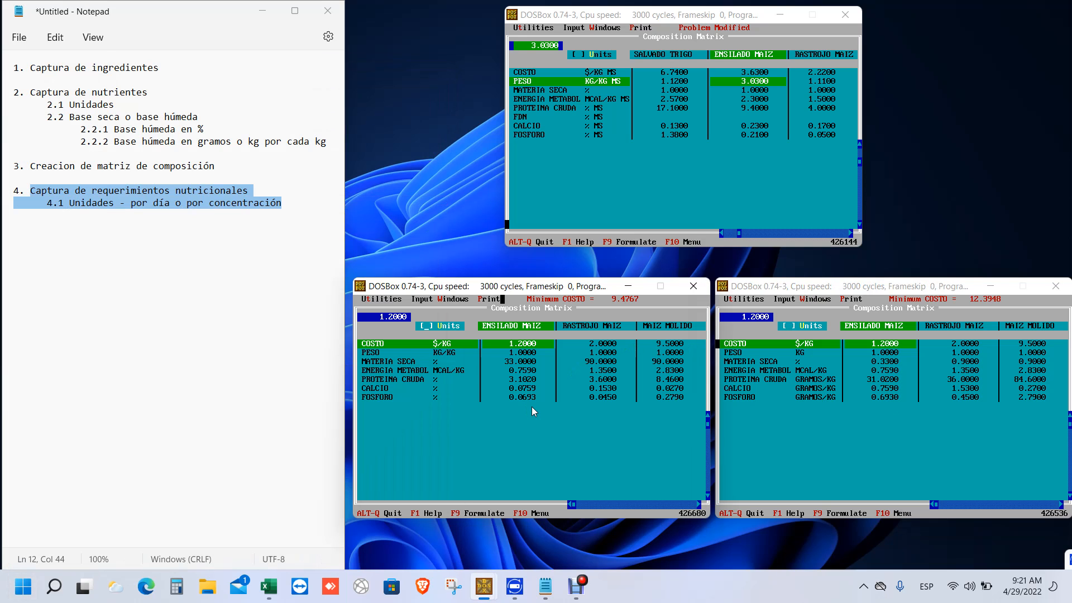
left_click(440, 299)
left_click(386, 299)
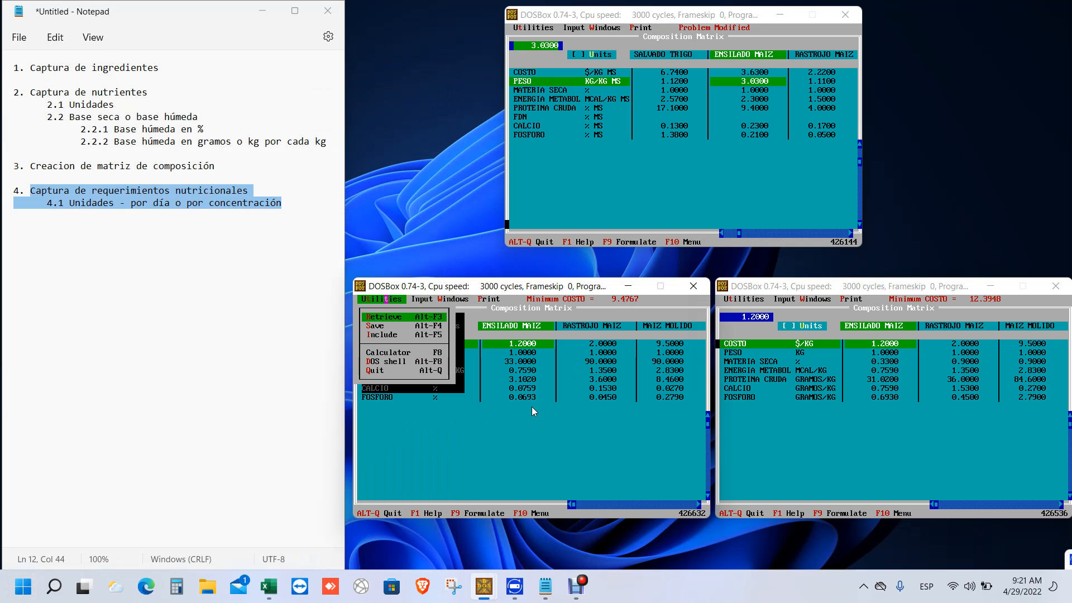
left_click(382, 316)
left_click(510, 388)
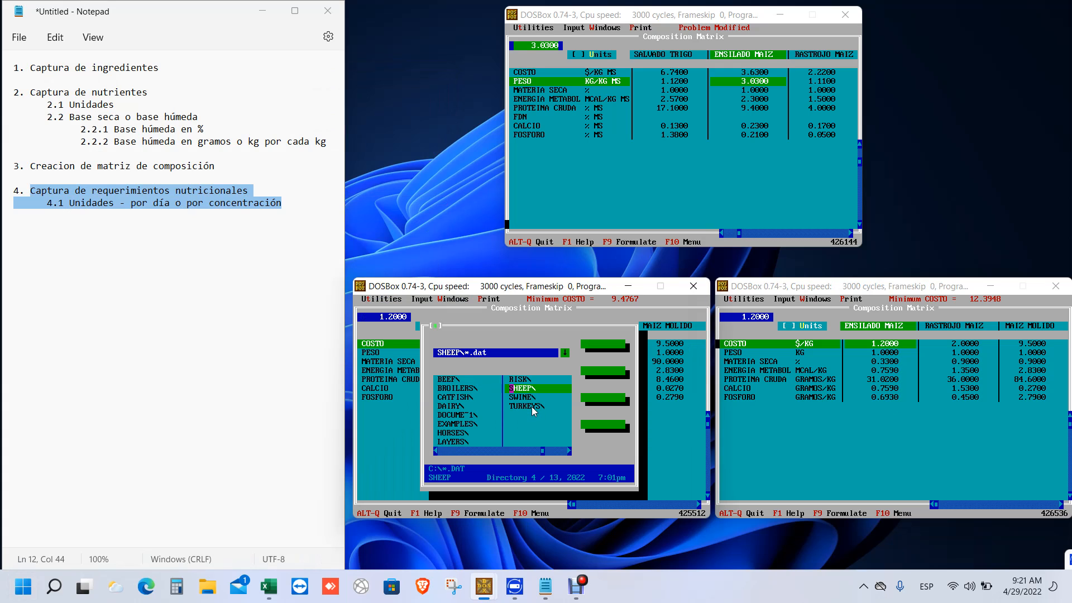
double_click(510, 388)
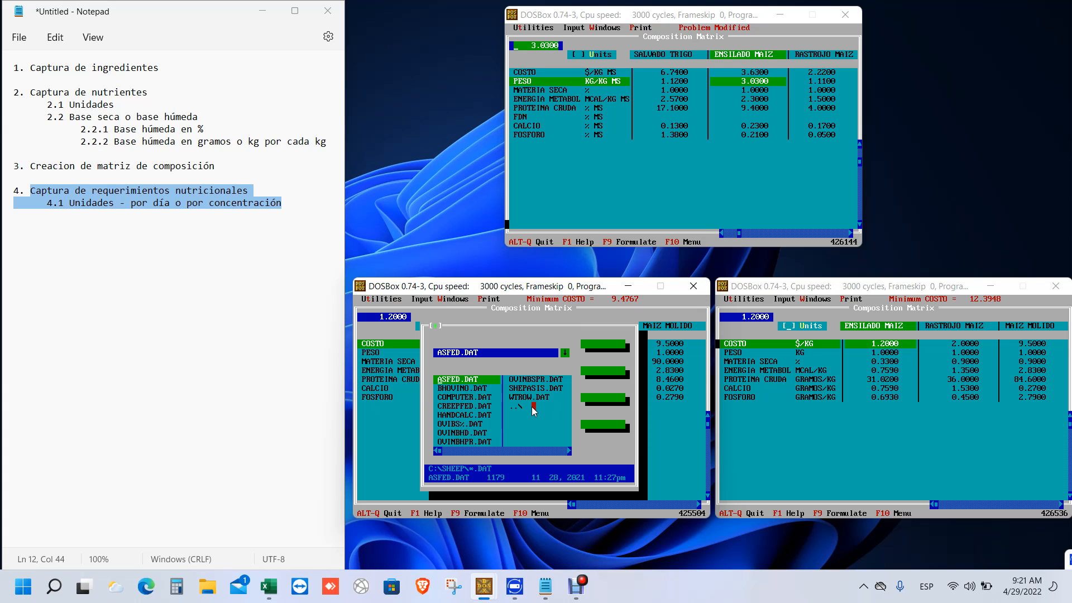
key("Return")
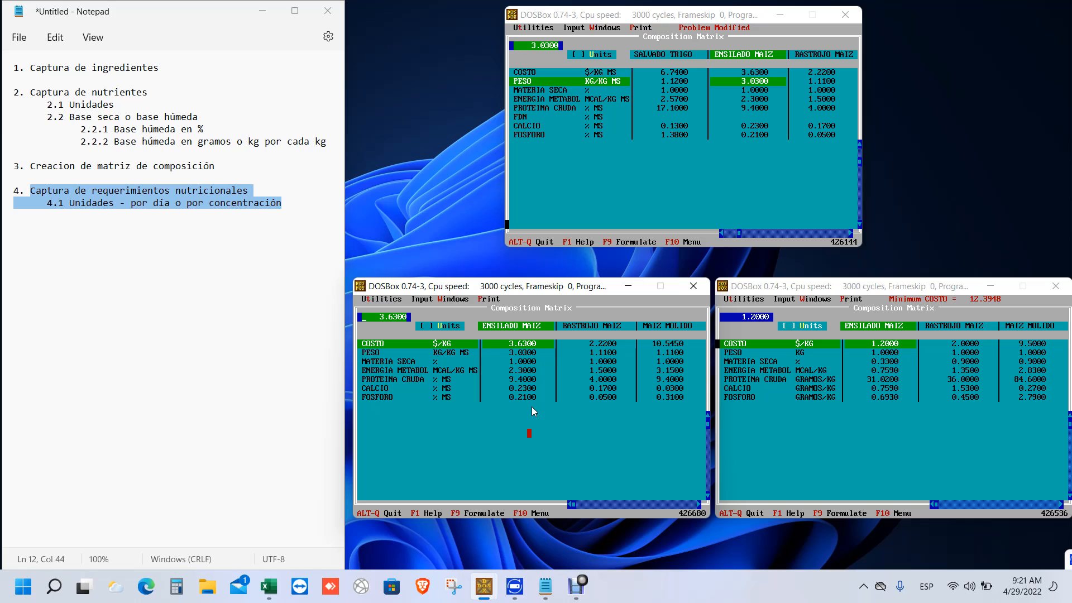
- Retrieve the formulation file OVINBHPR.DAT from the SHEEP folder in the same DOSBox window
left_click(436, 300)
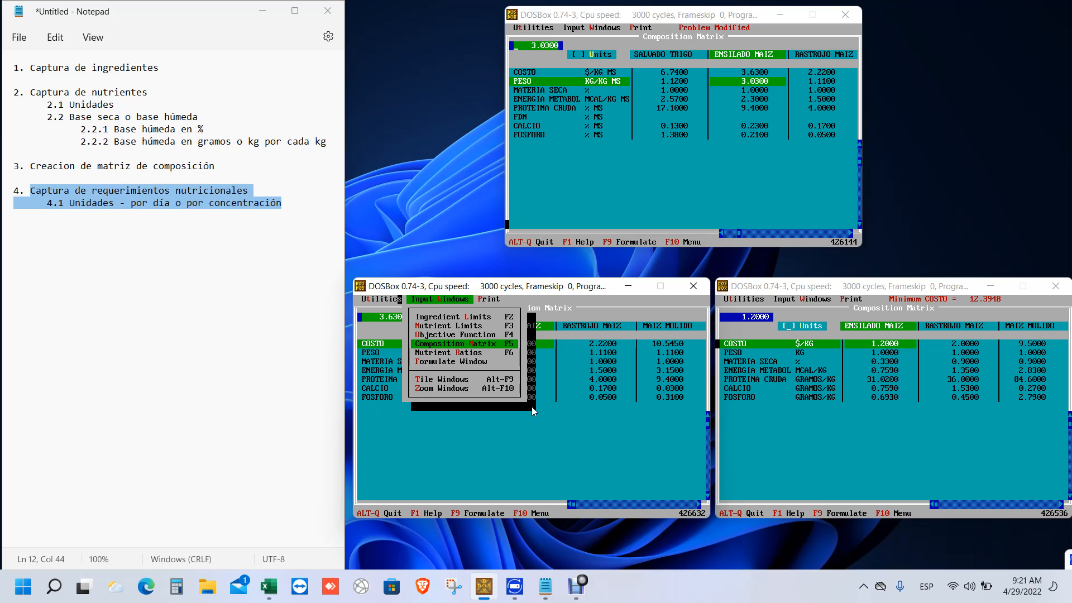
left_click(391, 299)
left_click(399, 317)
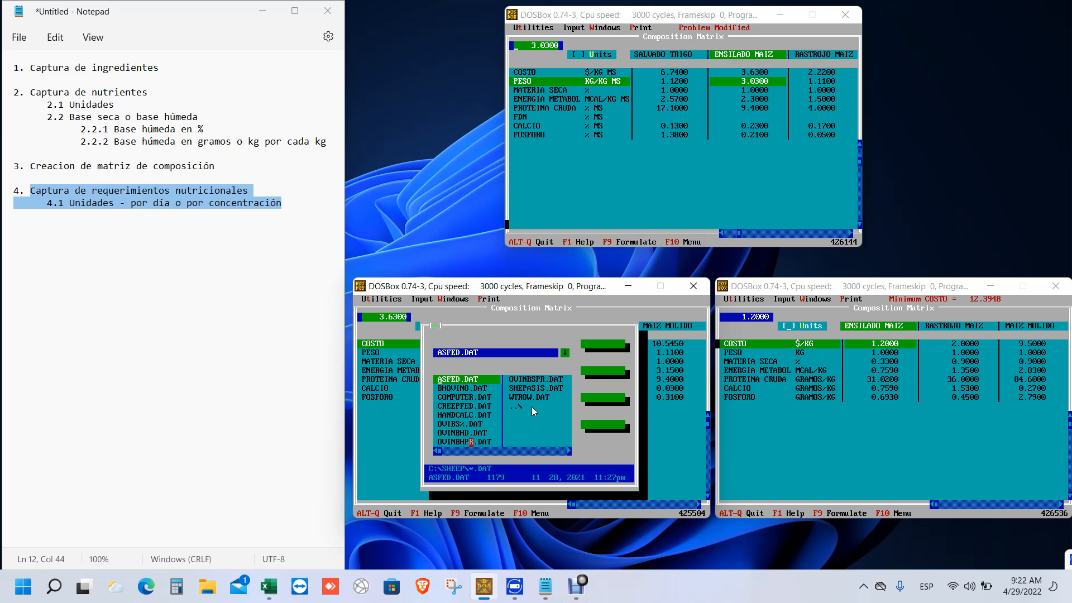
left_click(470, 442)
double_click(471, 441)
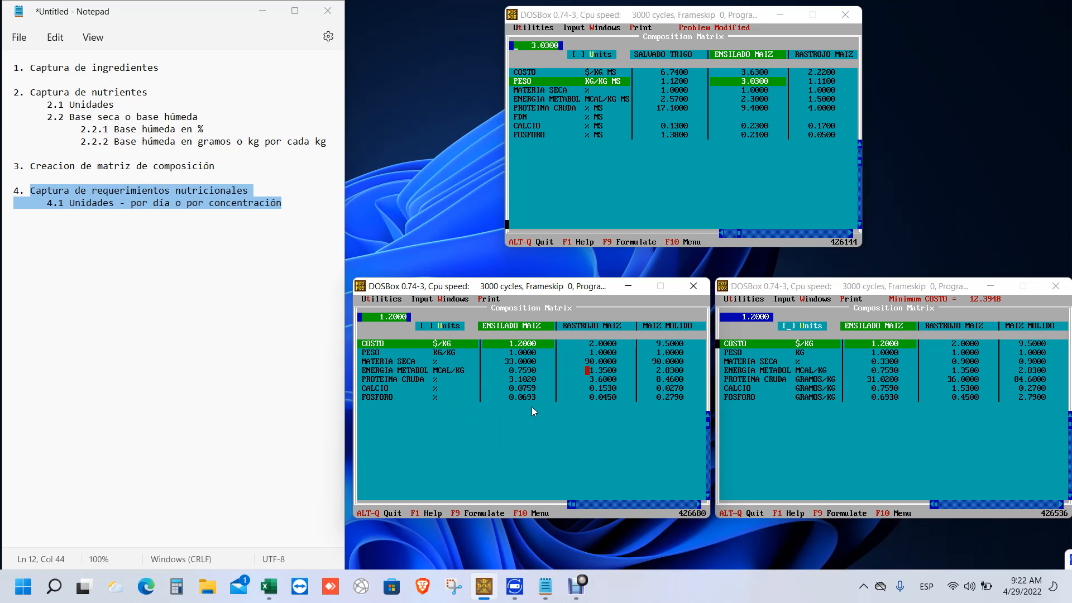
- Compare the nutrient units and ENSILADO MAIZ values across the dry-basis, wet-basis percentage and grams-per-kilogram composition matrices in the three DOSBox windows
key("super")
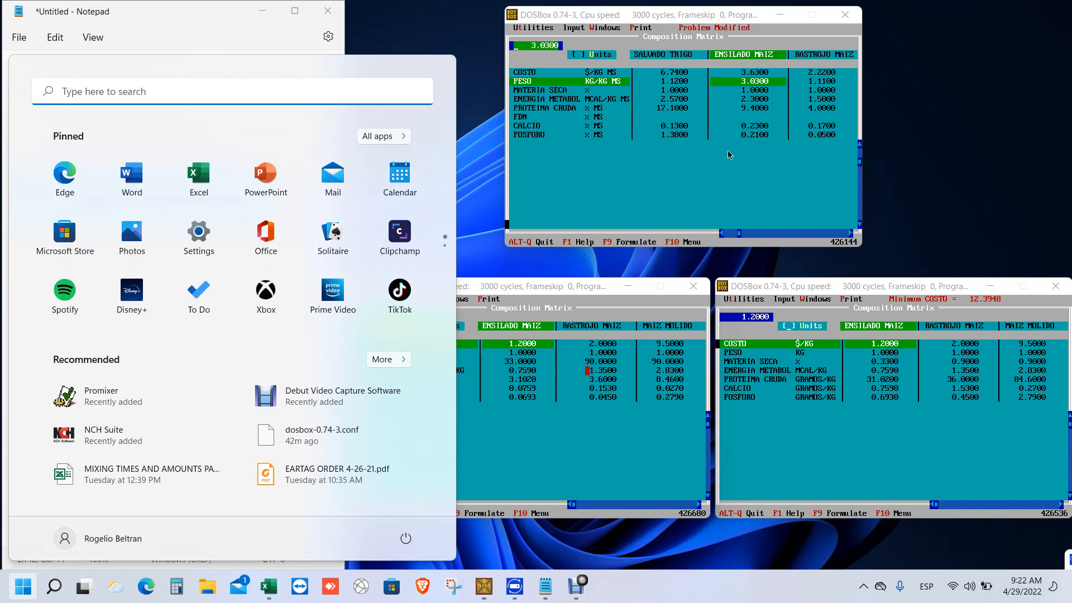
left_click(685, 139)
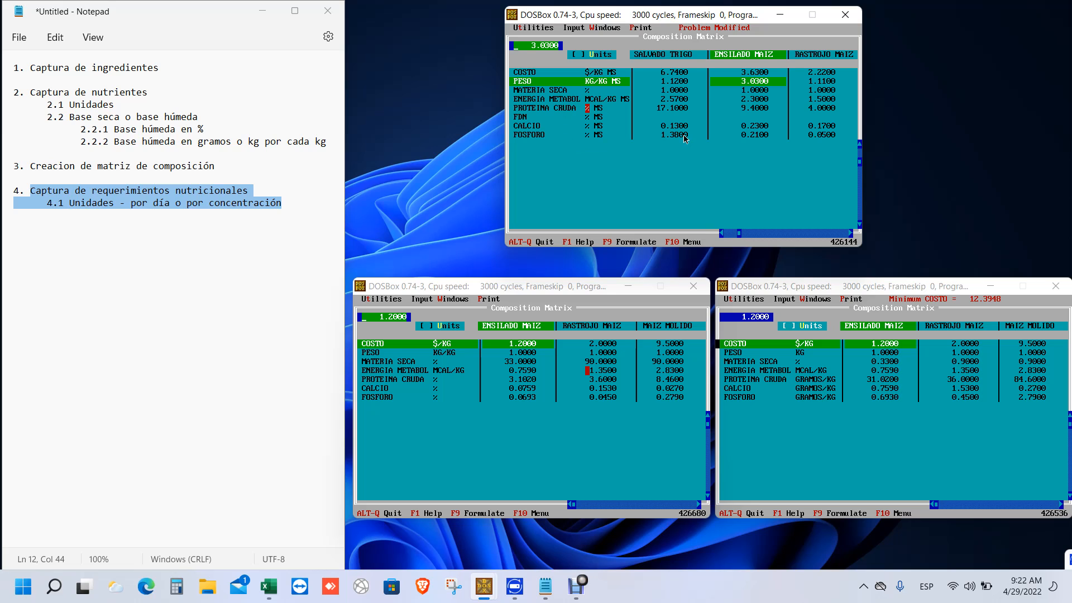
key("super")
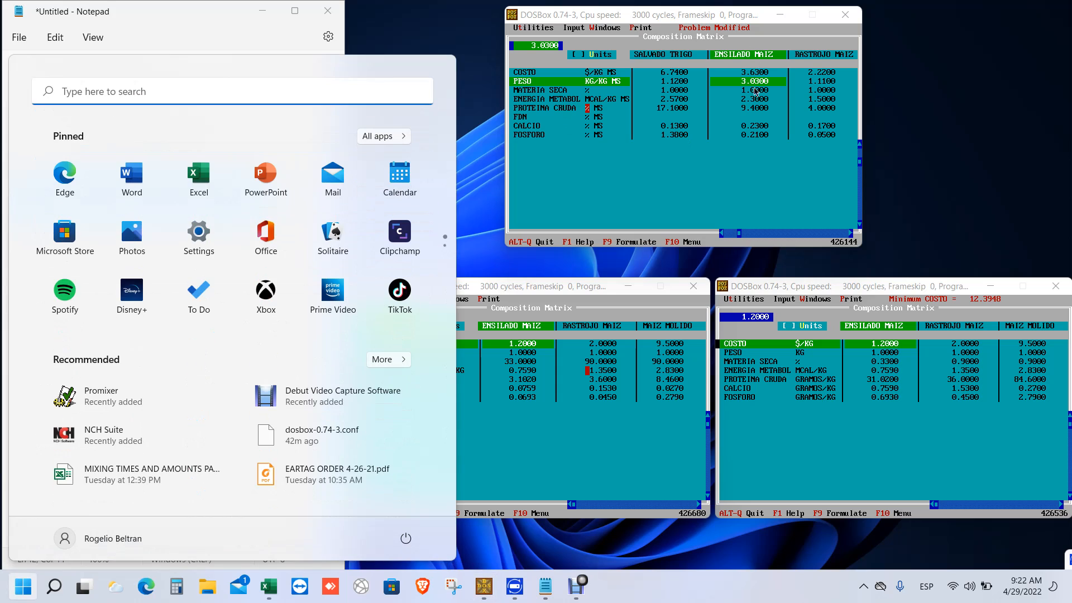
left_click(533, 411)
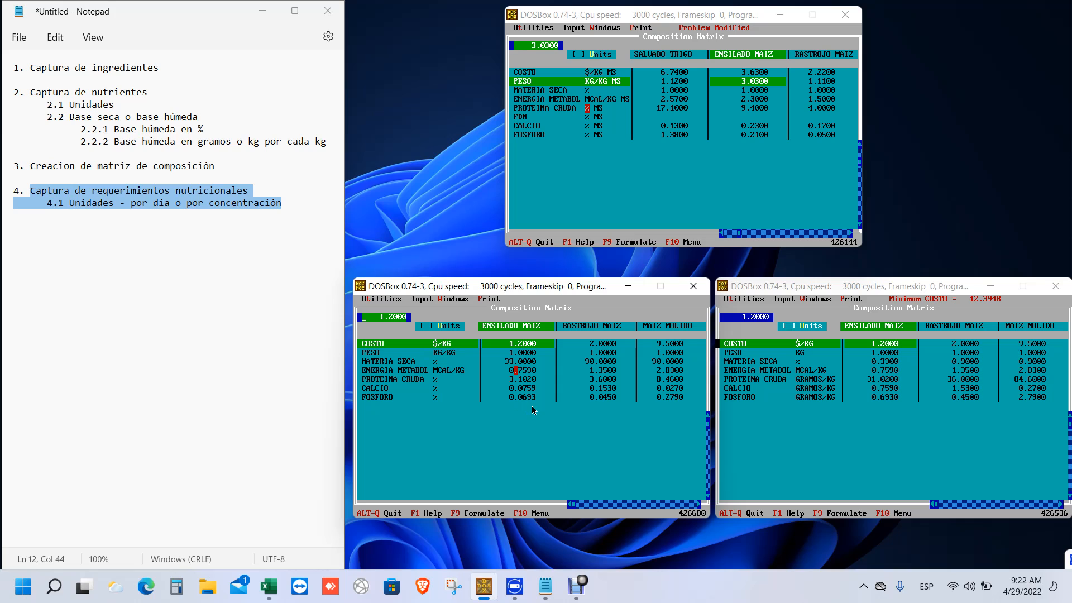
left_click(516, 370)
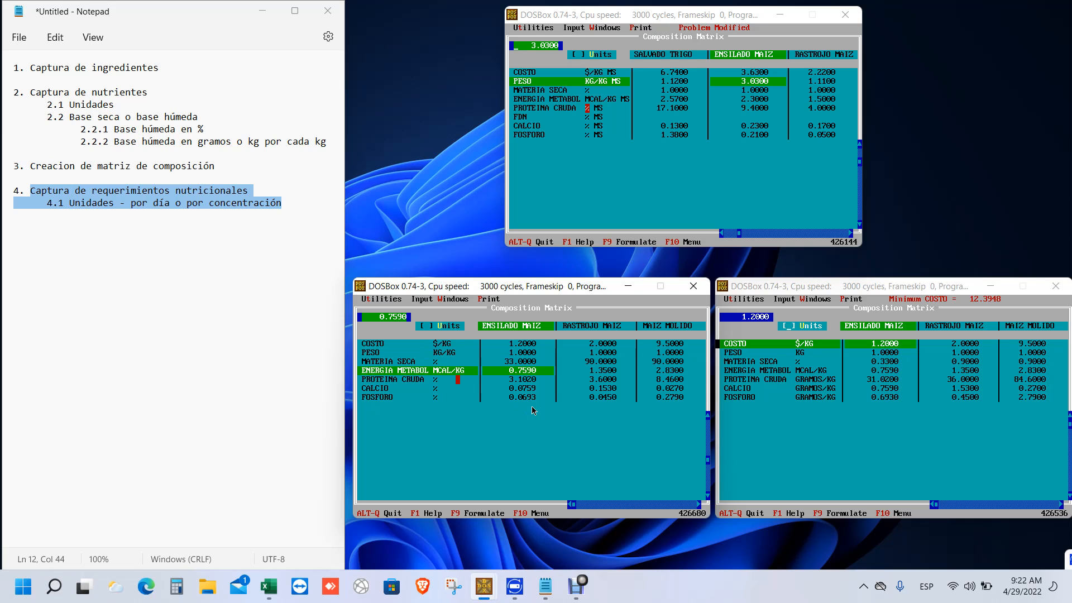
left_click(457, 379)
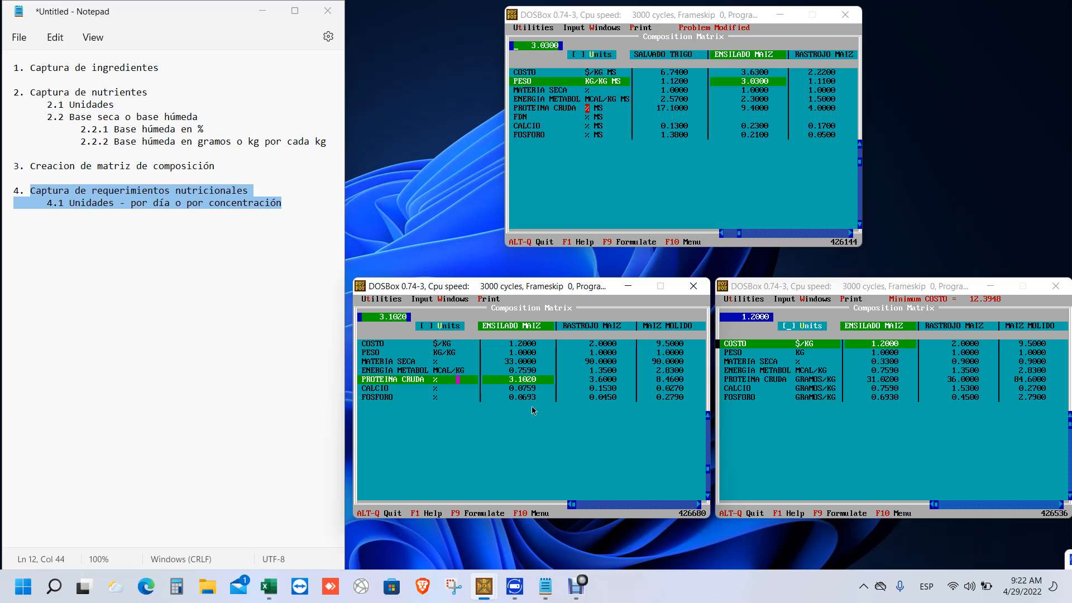
key("super")
left_click(893, 406)
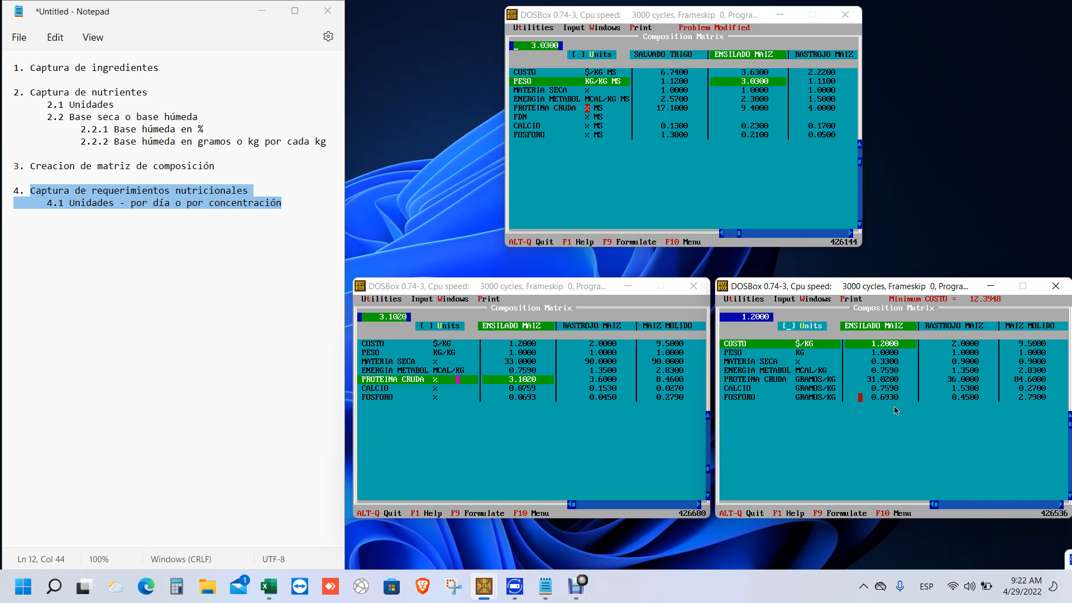
key("Right")
key("super")
left_click(532, 439)
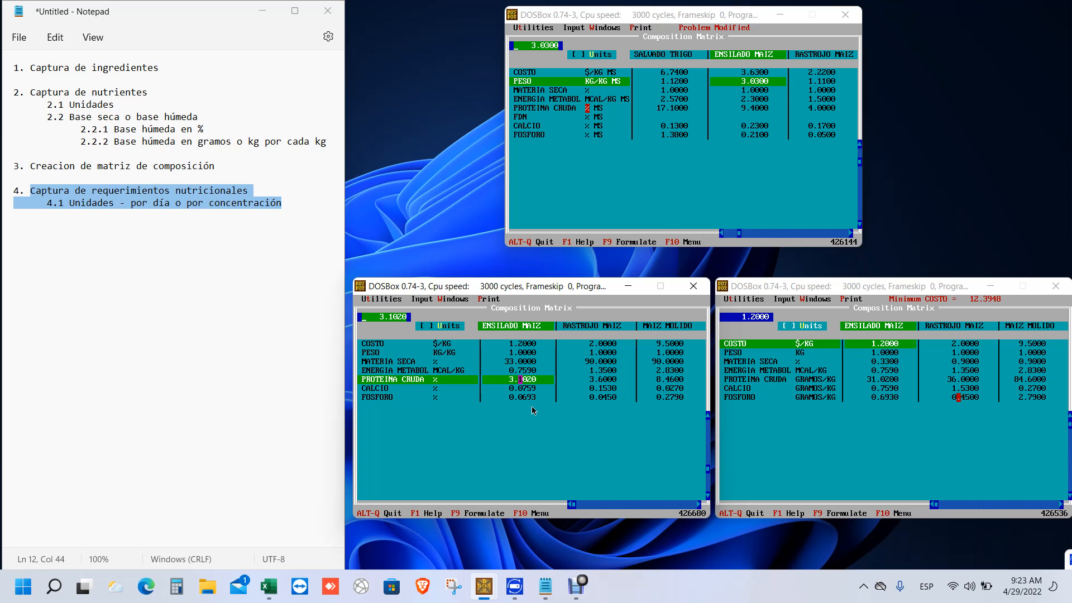
- Examine the ENERGIA METABOL values of SALVADO TRIGO and ENSILADO MAIZ in the dry-basis composition matrix against the wet-basis matrix
key("super")
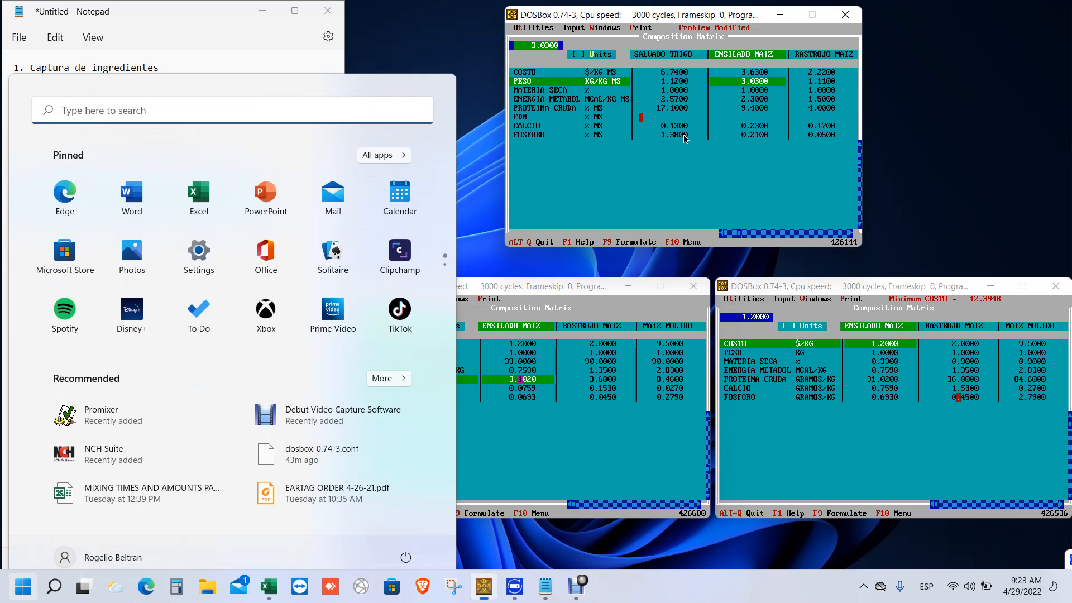
left_click(686, 139)
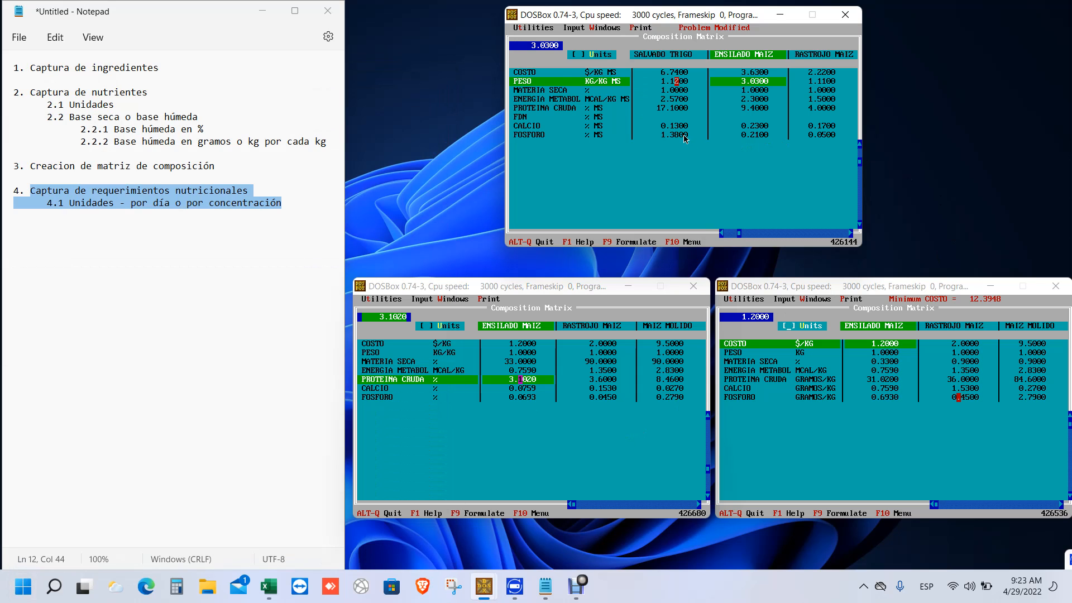
left_click(673, 99)
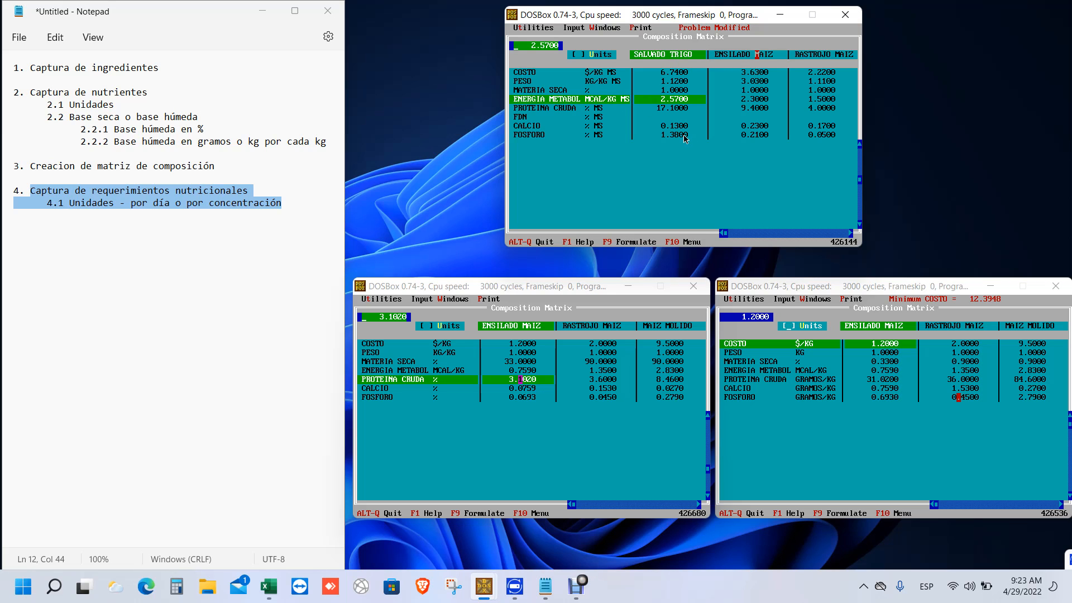
left_click(752, 99)
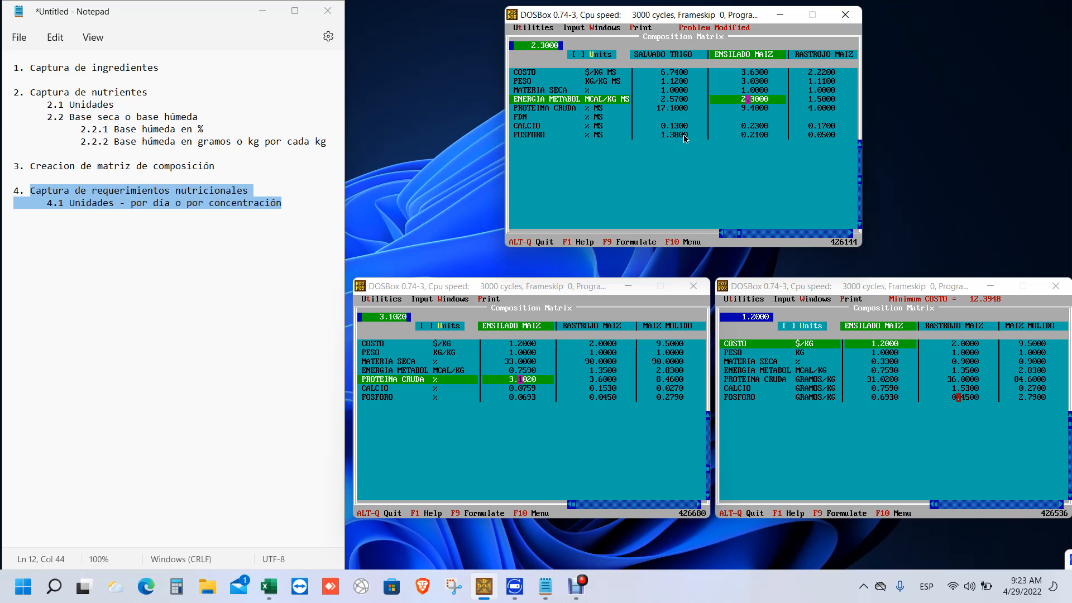
key("Left")
key("super")
left_click(534, 411)
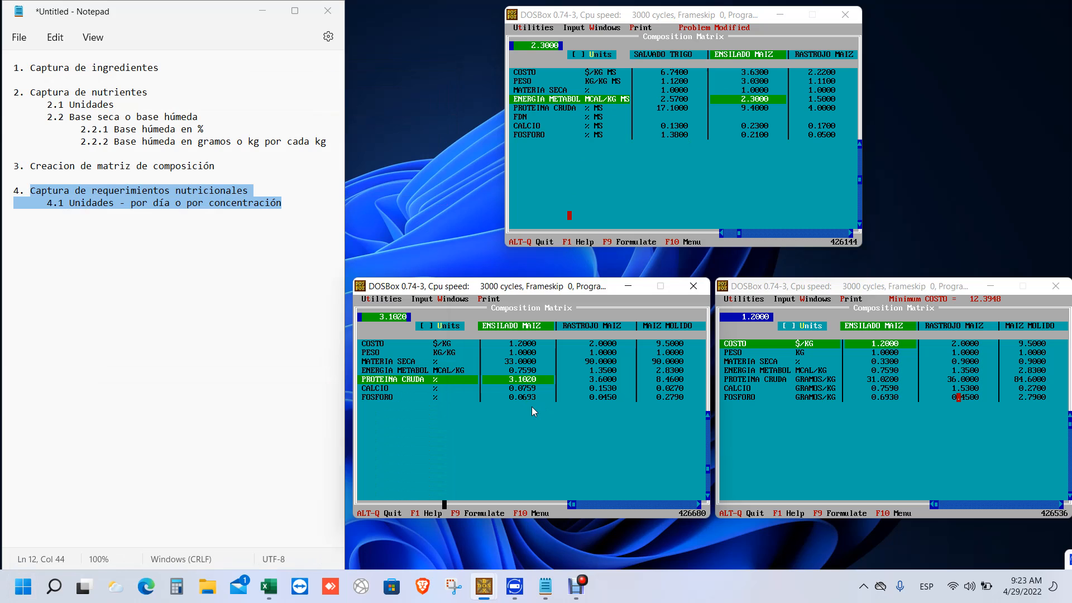
- Switch to the Excel workbook Book1 and move and resize its window to cover Notepad, leaving the three DOSBox matrices visible
key("super")
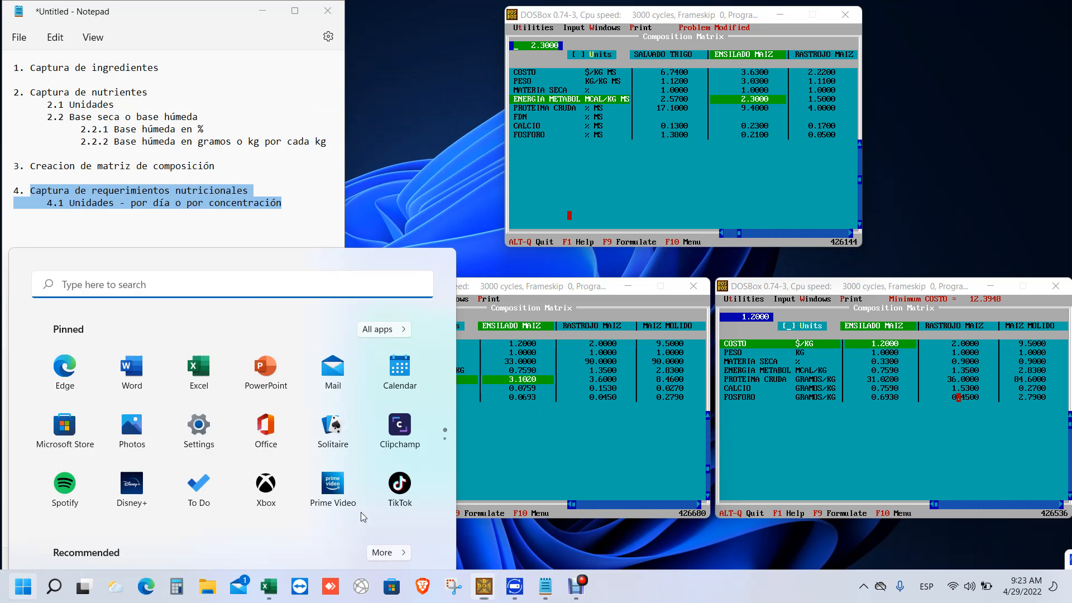
left_click(268, 589)
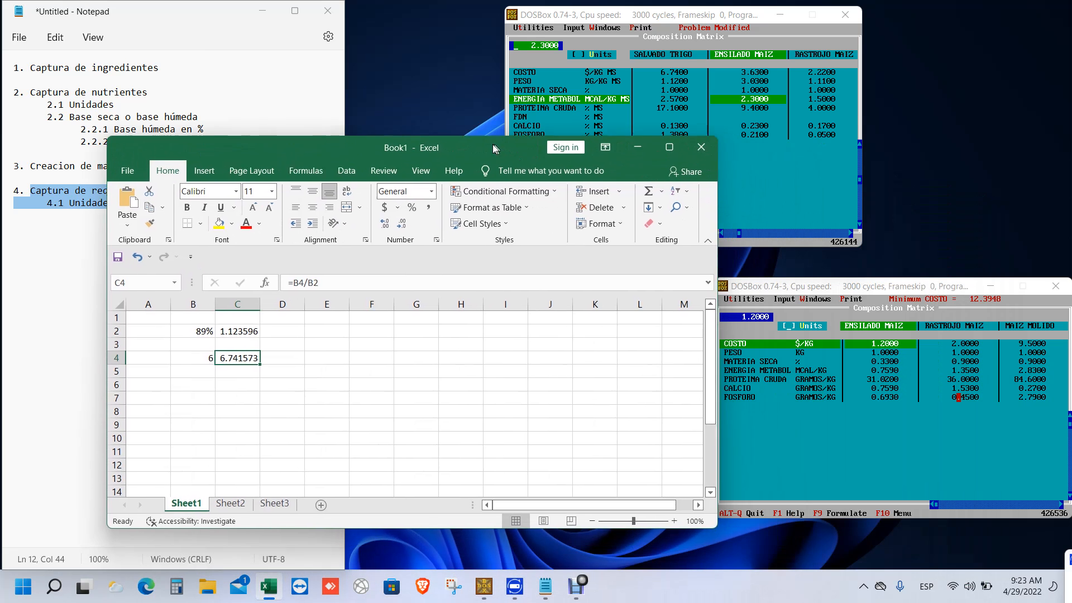
left_click_drag(492, 144, 400, 11)
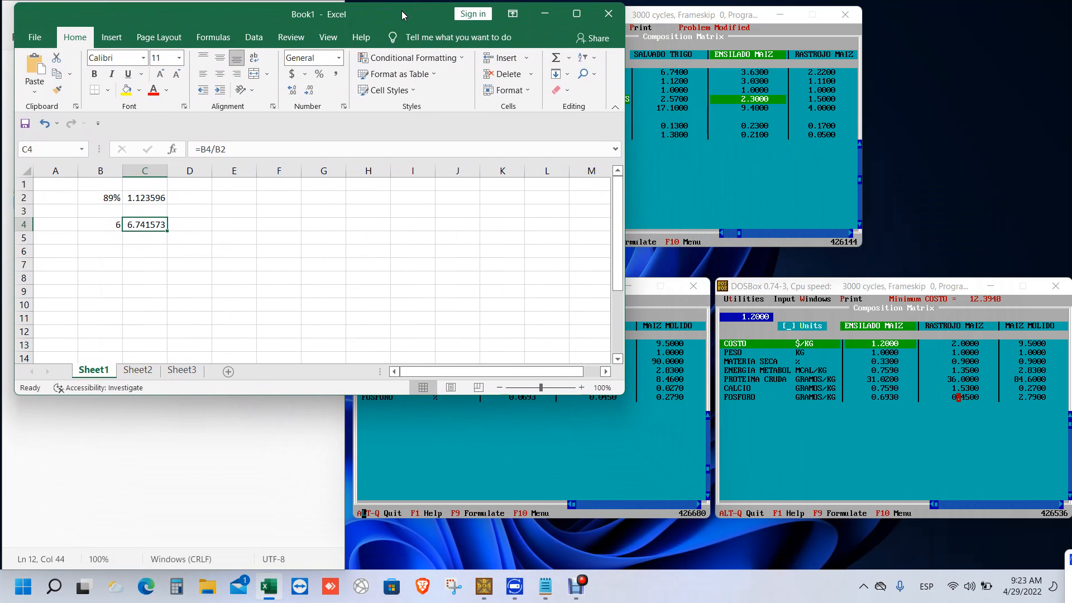
left_click_drag(624, 393, 343, 575)
- Label cell A7 as SILO and enter the dry-basis energy value 2.3 in B8
left_click(115, 262)
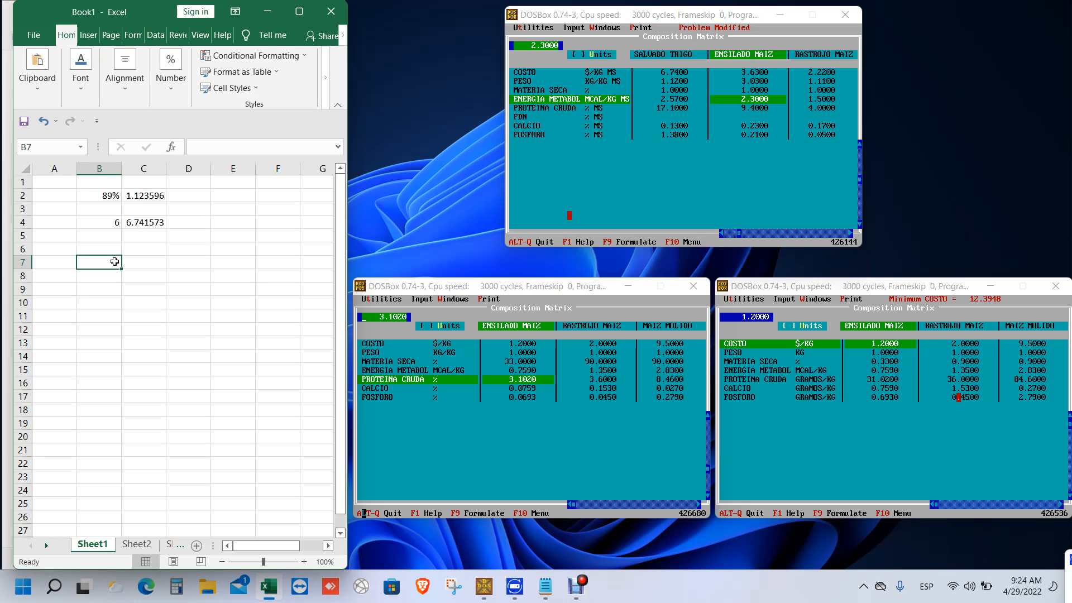
key("Left")
type("SILO")
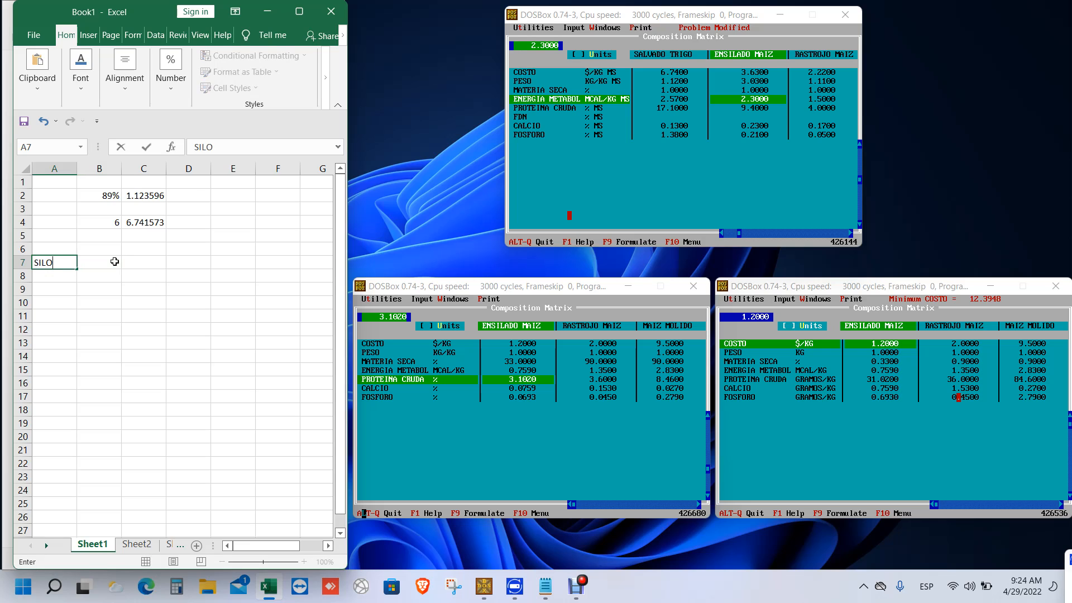
key("Return")
type("2.3")
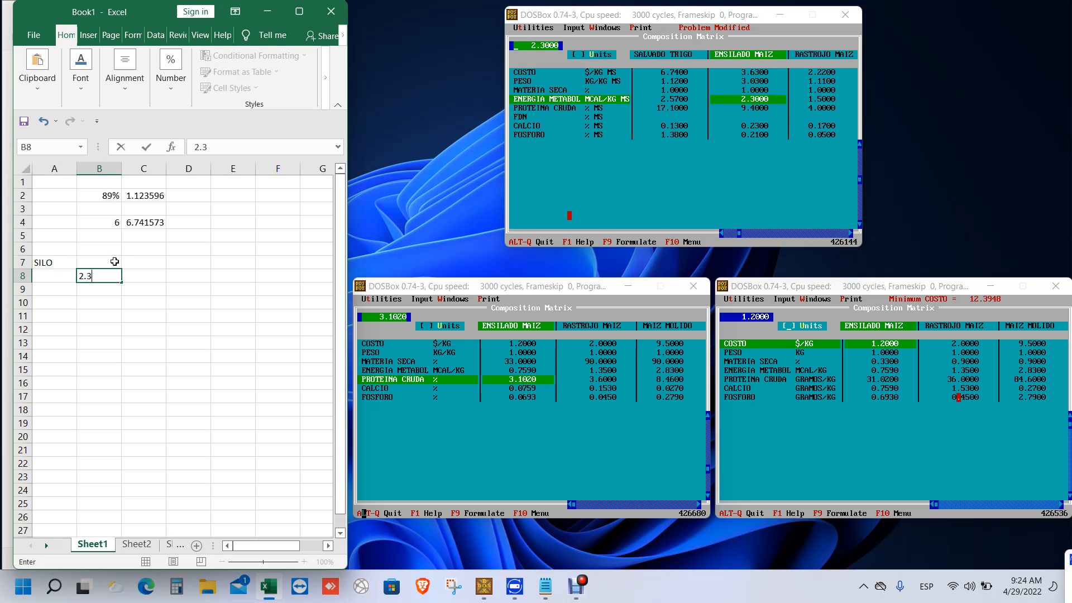
key("Tab")
- Enter the label KG MS in D8 and the dry matter percentage 33% in B10
key("Left")
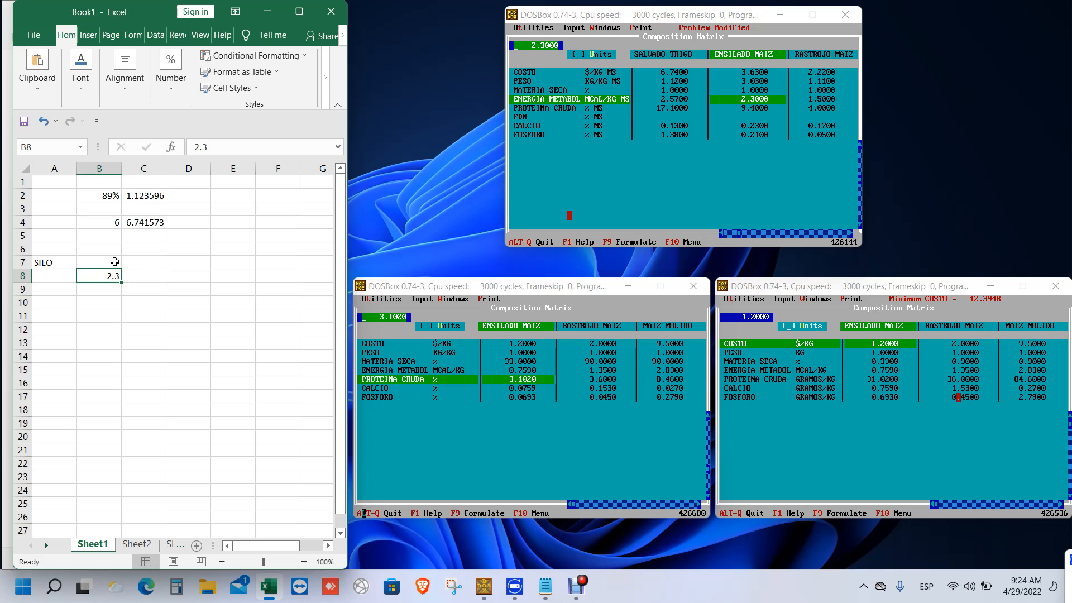
key("Right")
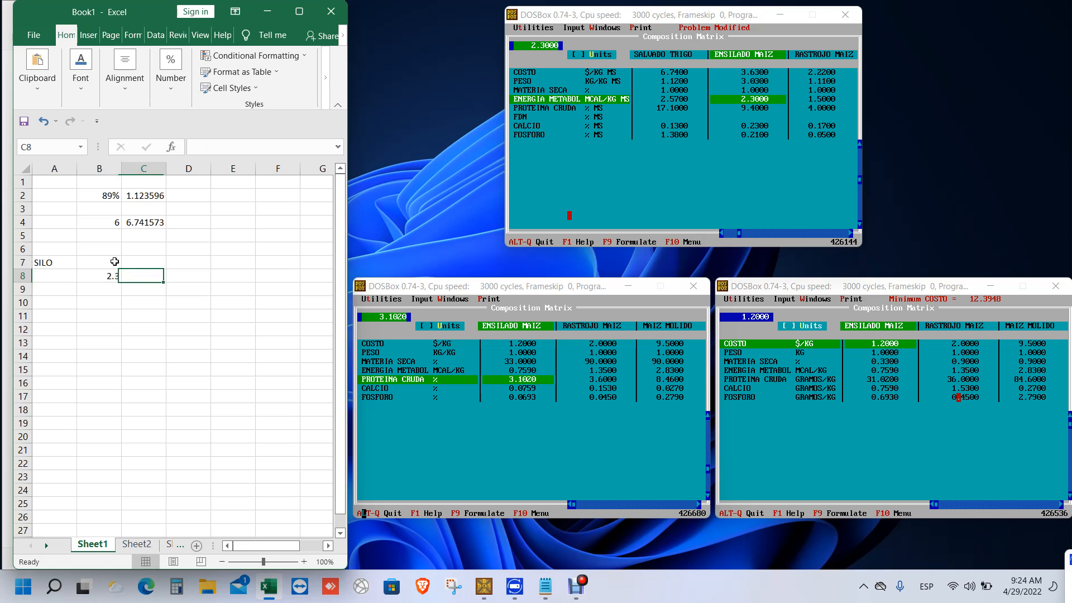
key("Right")
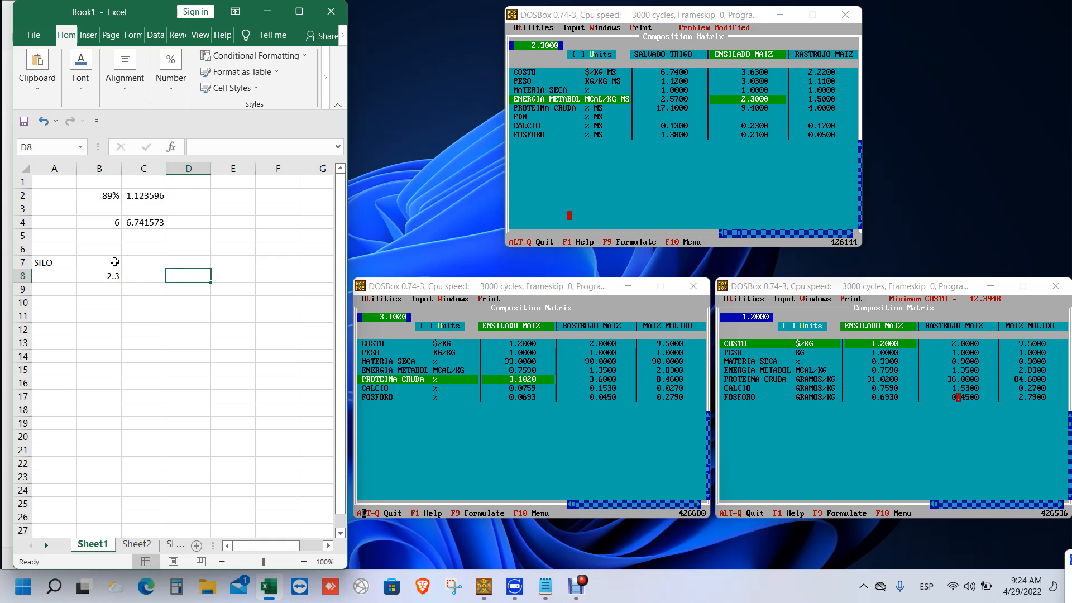
type("KG MS")
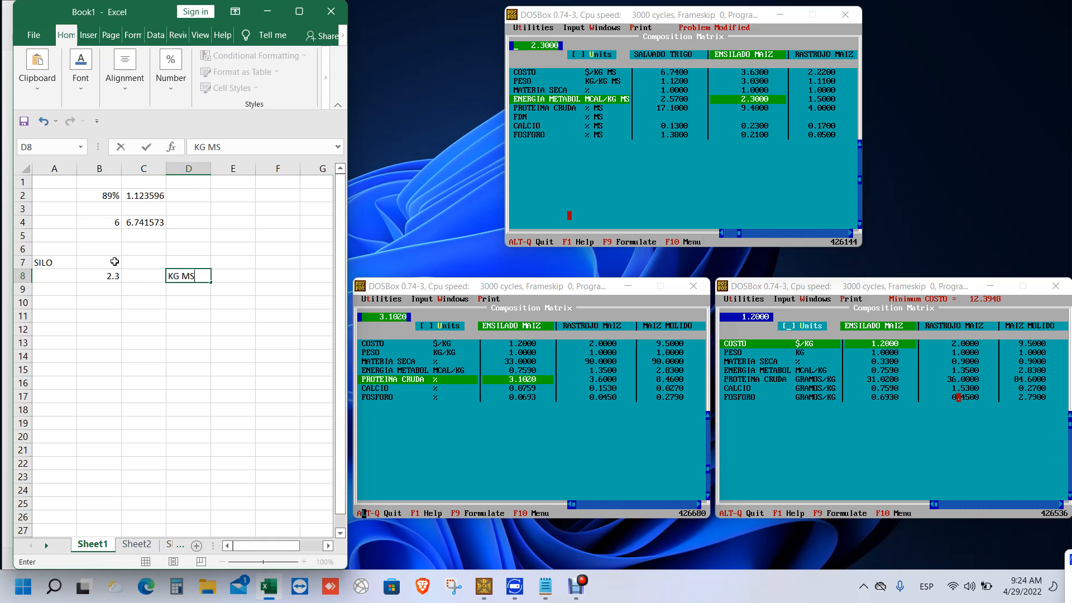
key("Return")
key("Return")
key("Left")
key("Left")
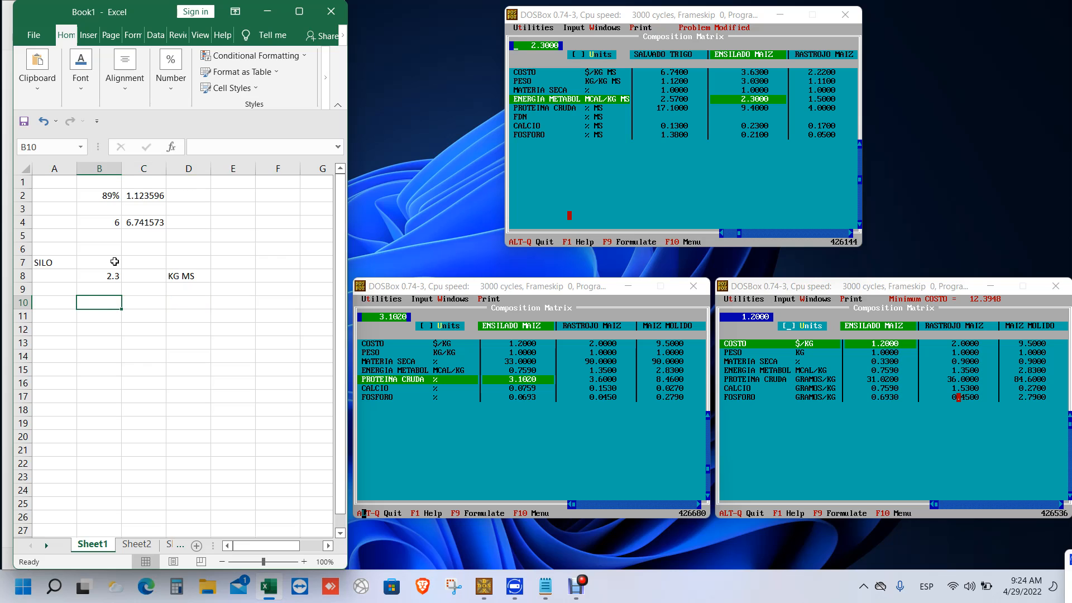
type("33")
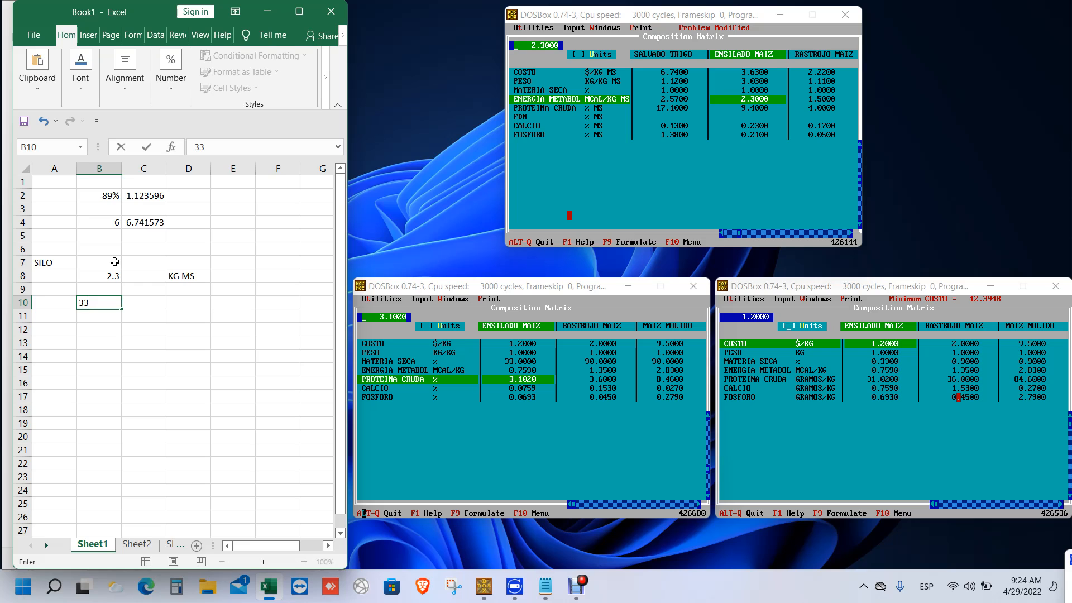
type("%")
key("Tab")
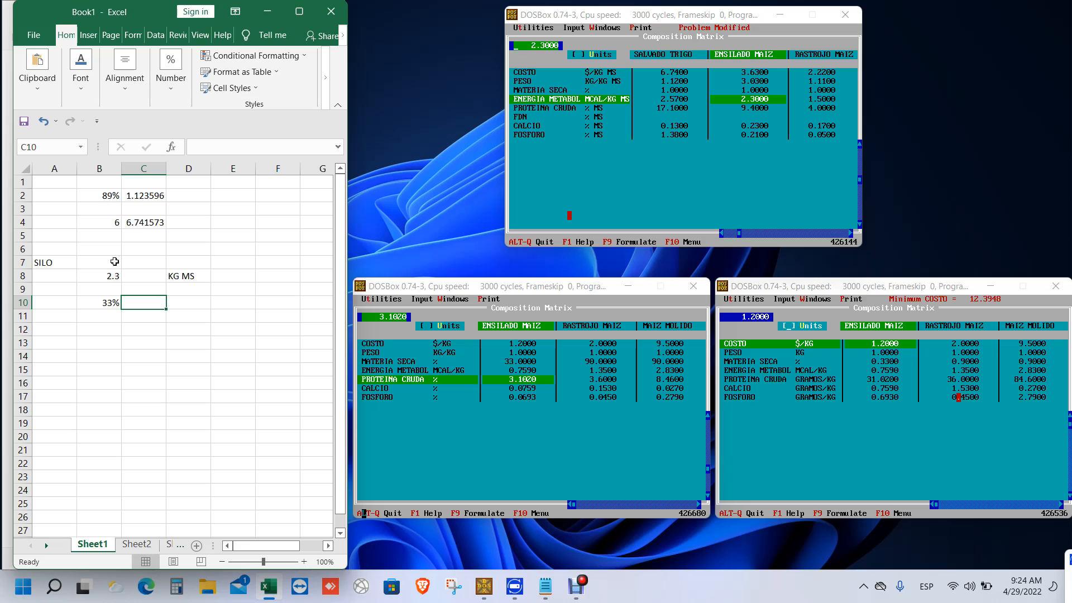
- Replace the KG MS label in D8 with 100%
key("Up")
key("Up")
key("Left")
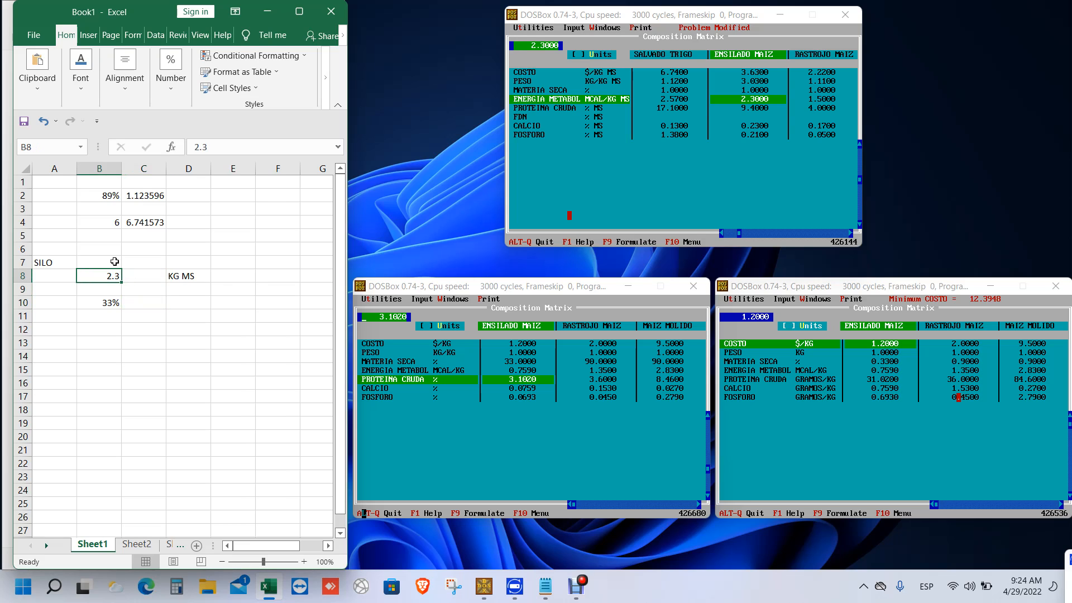
key("Right")
key("Right")
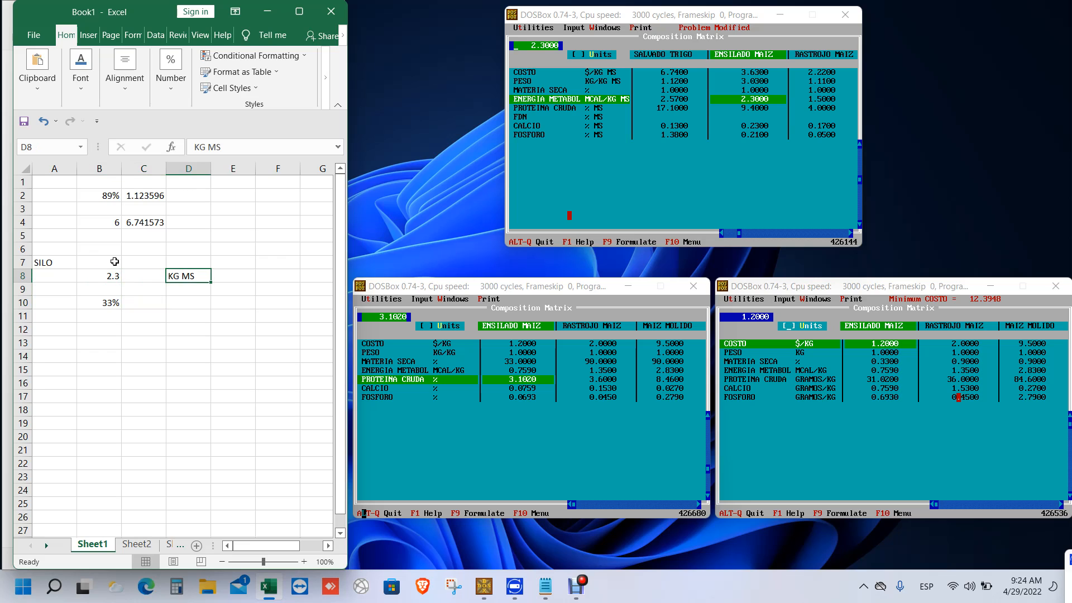
type("100%")
key("Return")
- Replace the percentage in B10 with X as the unknown and enter 33% in D10
key("Left")
key("Left")
key("Down")
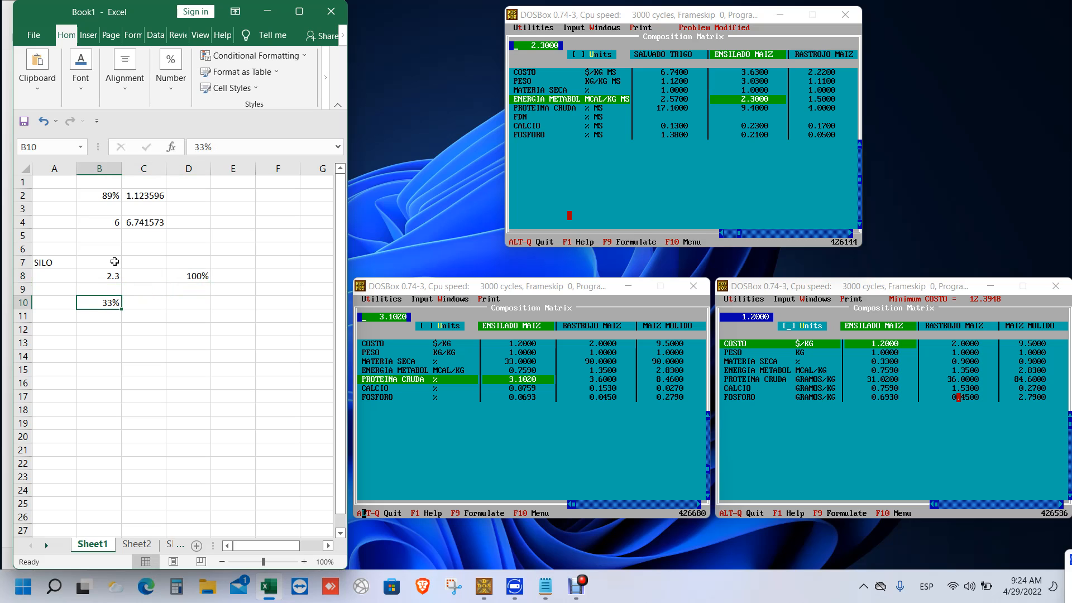
type("X")
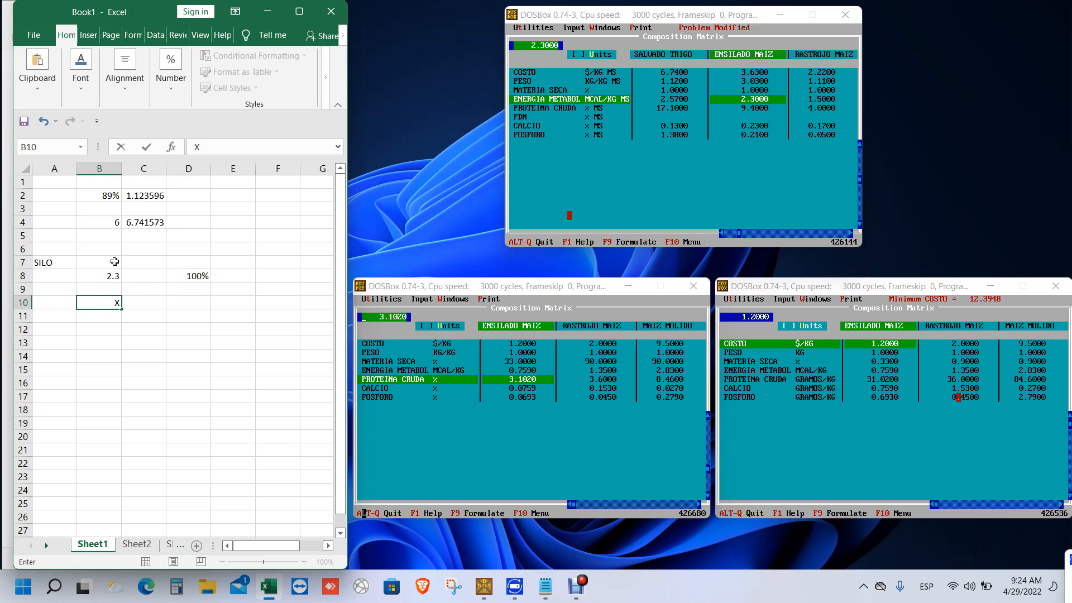
key("Right")
key("Right")
type("33")
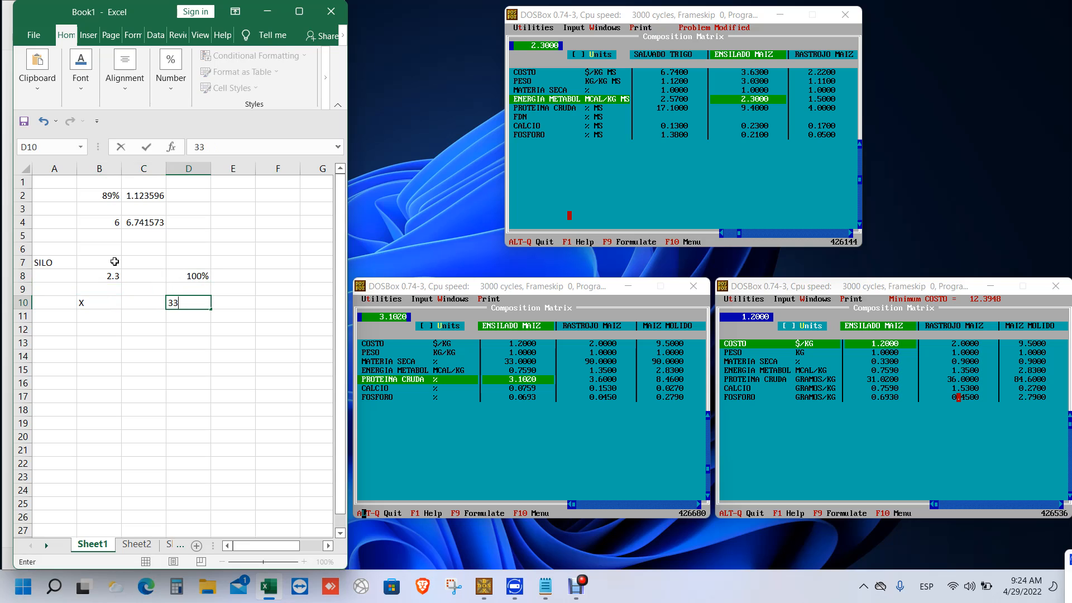
type("%")
key("Return")
- Calculate the silage's wet-basis energy in C12 with the formula =(B8*D10)/D8
key("Down")
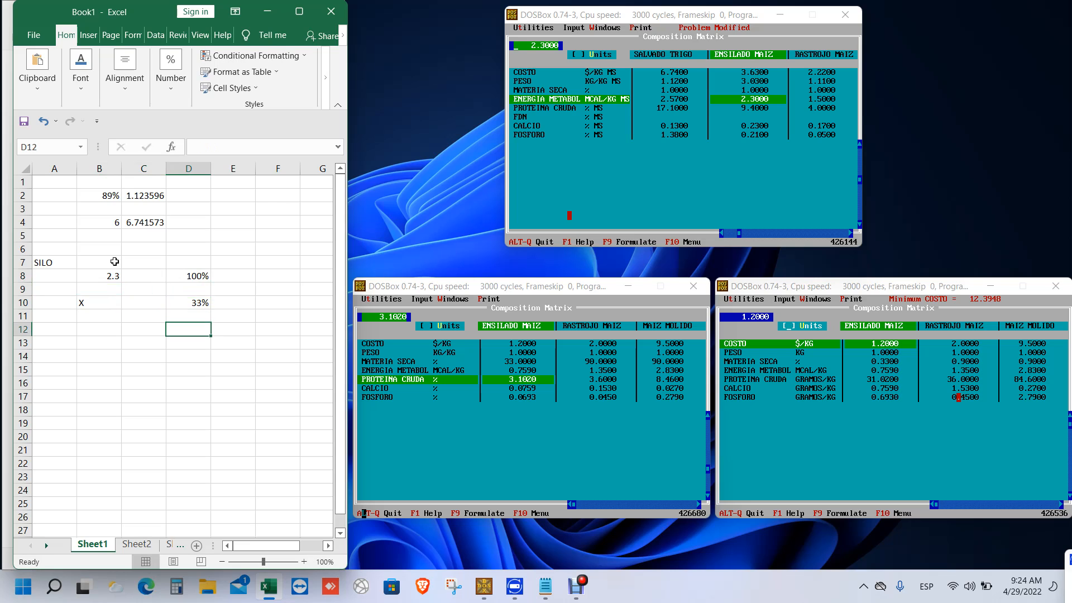
key("Left")
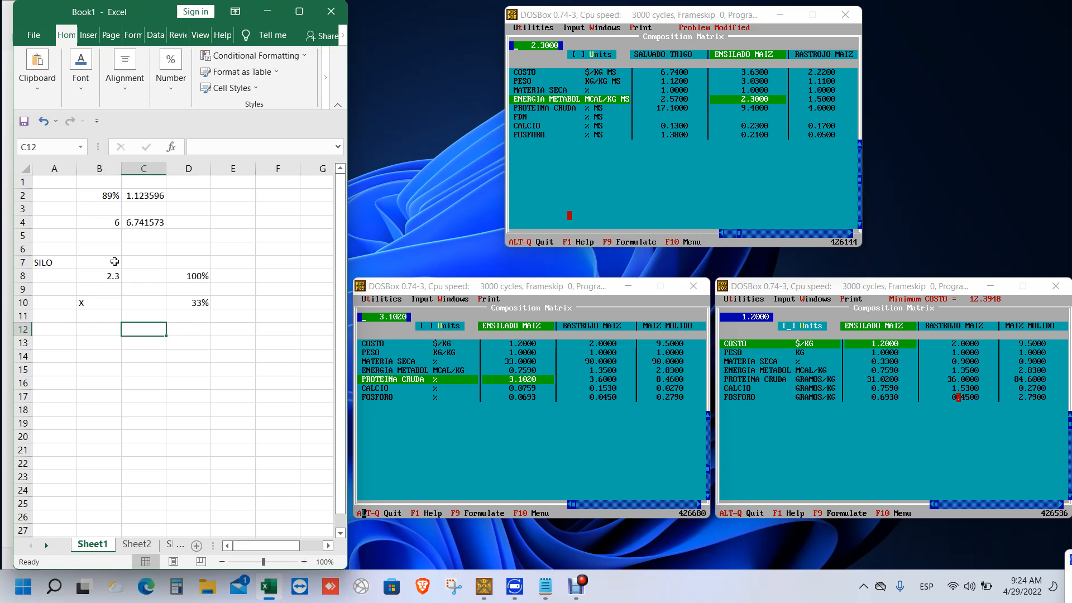
type("¿")
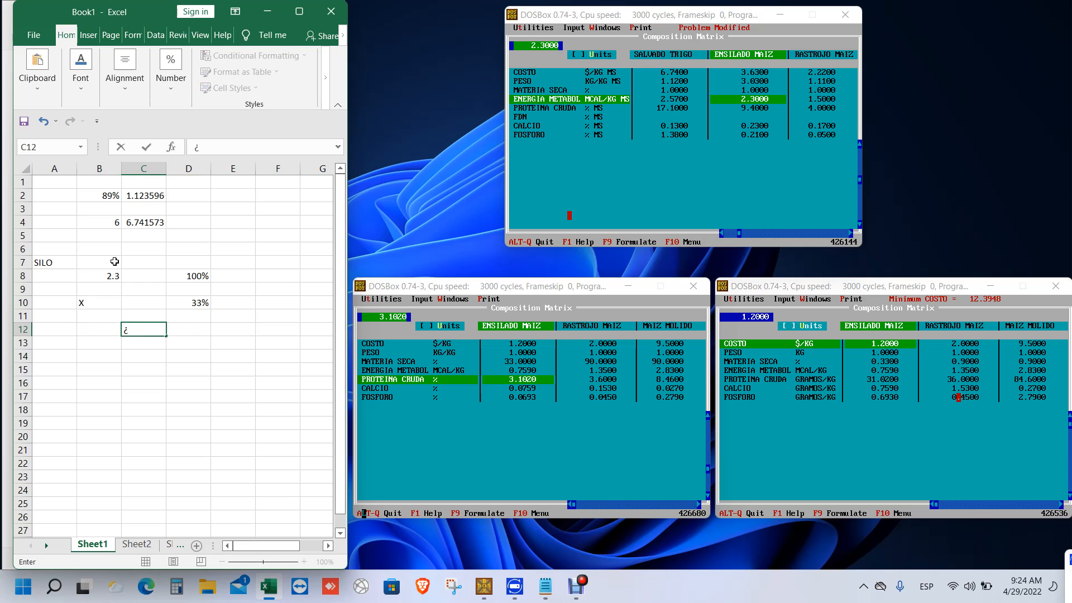
type("=")
left_click(104, 277)
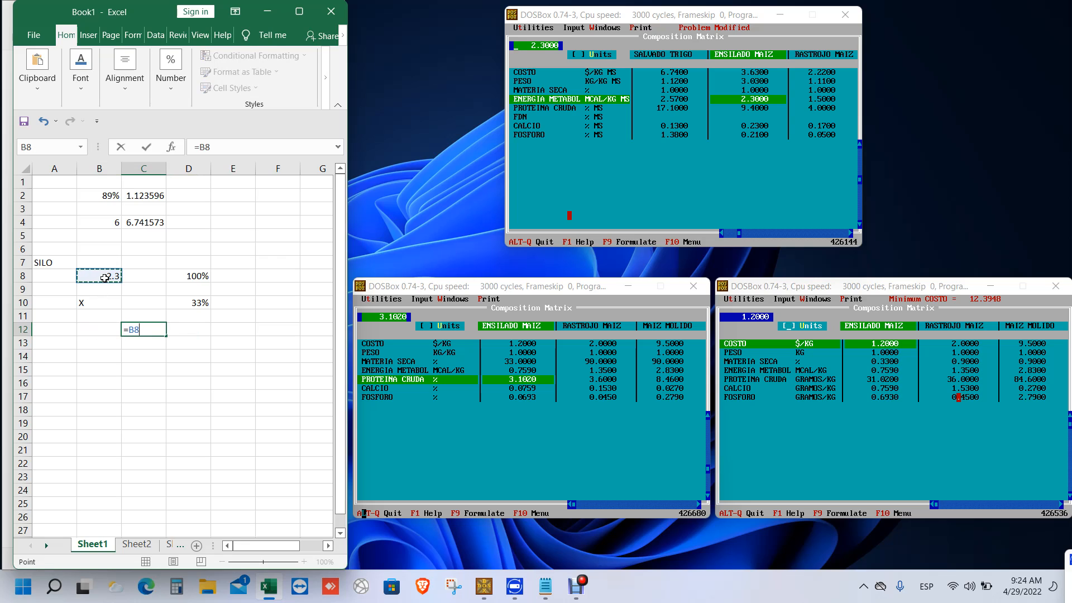
type("*")
left_click(204, 303)
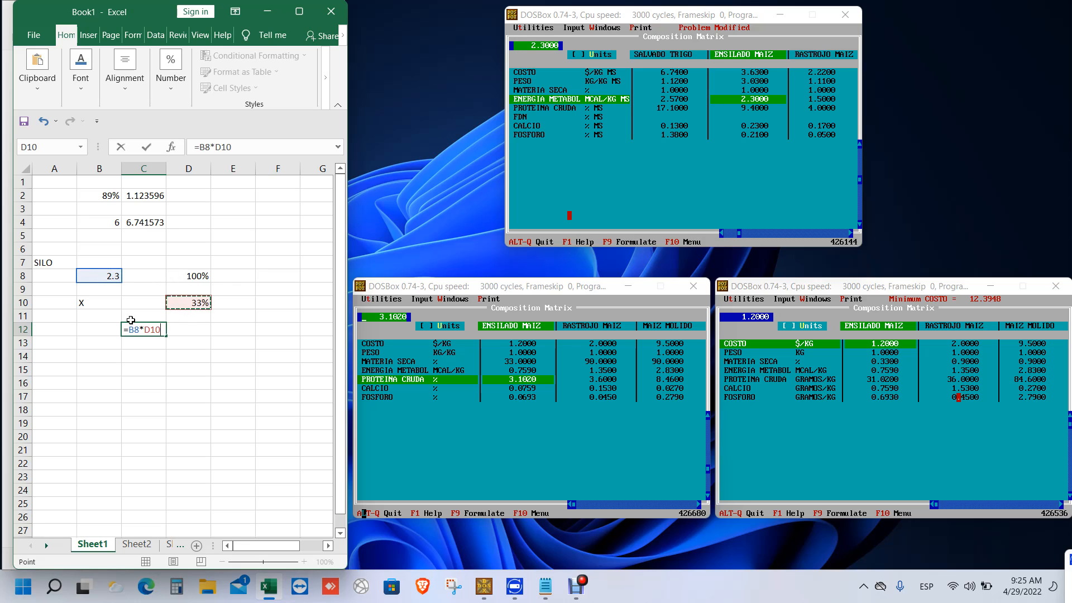
left_click(128, 332)
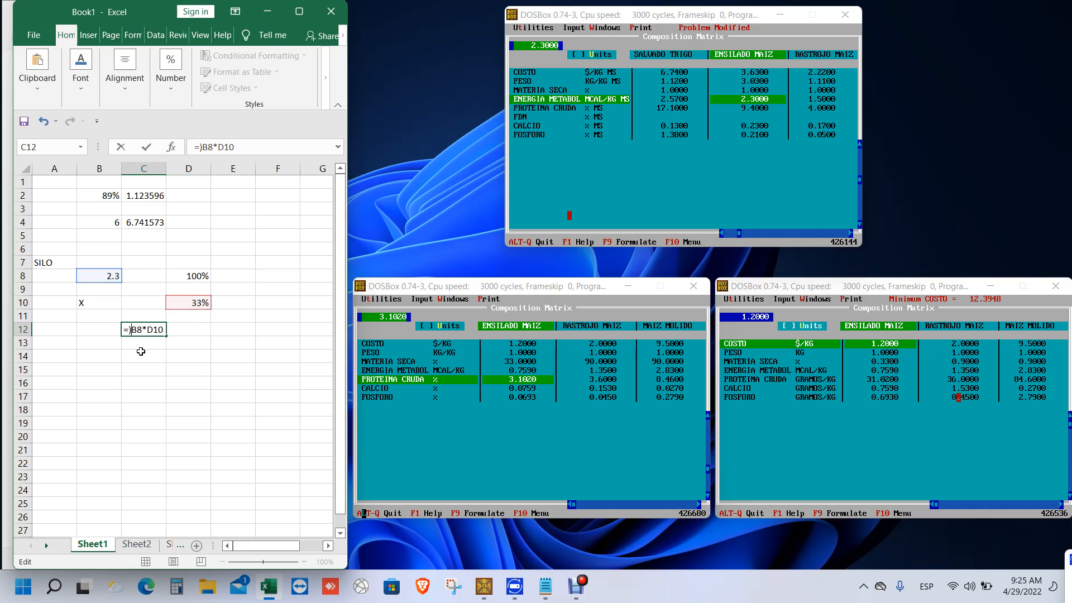
type("(")
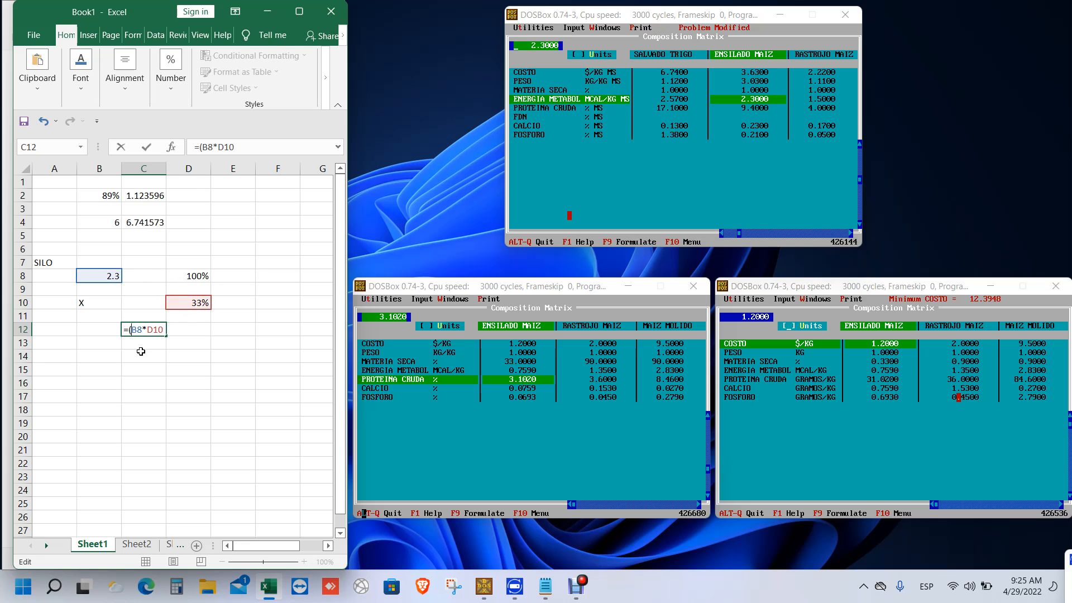
type(")/")
left_click(200, 275)
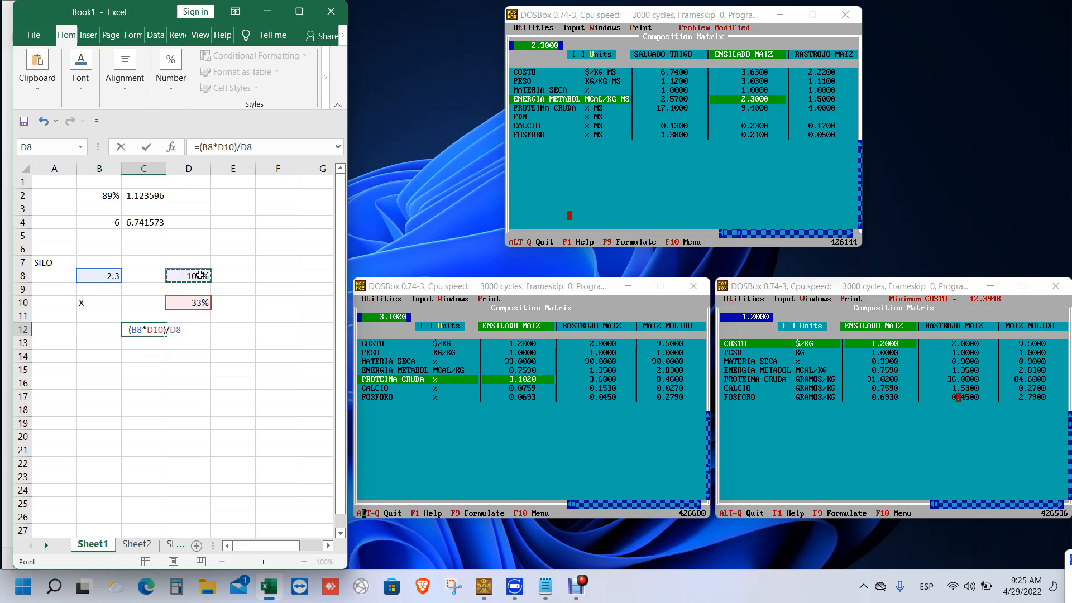
key("Return")
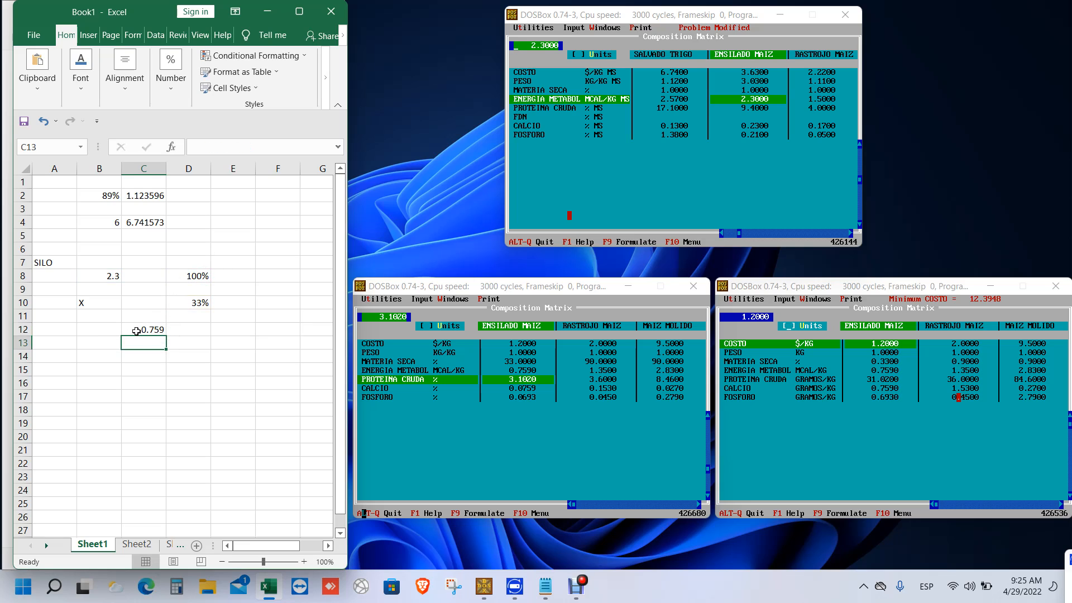
left_click(144, 329)
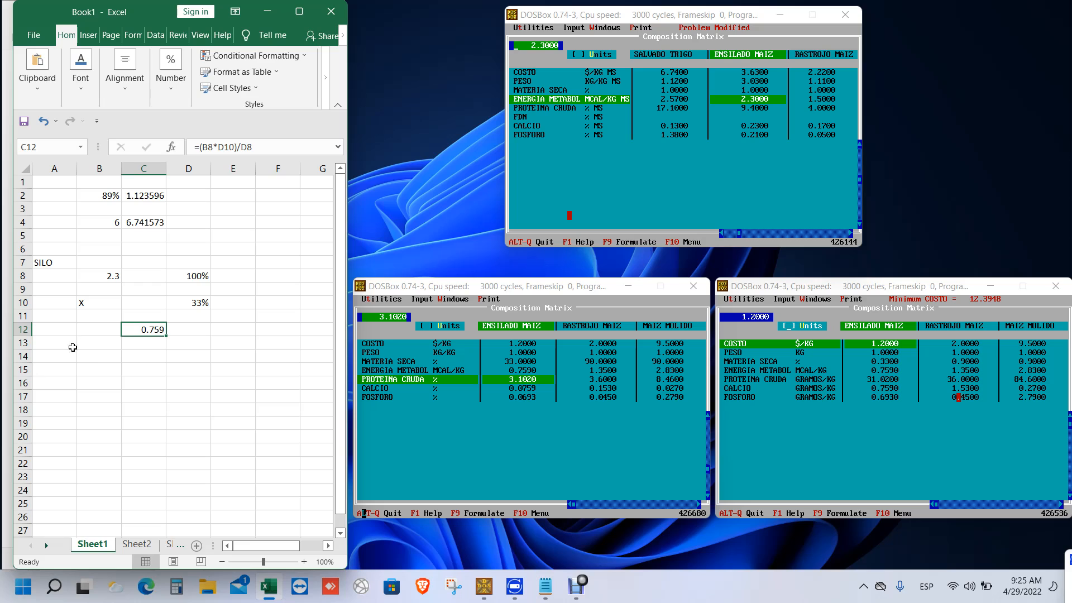
- Enter the silage's dry-basis protein value 9.4 in B14 and its reference percentage 100% in D14
left_click(114, 359)
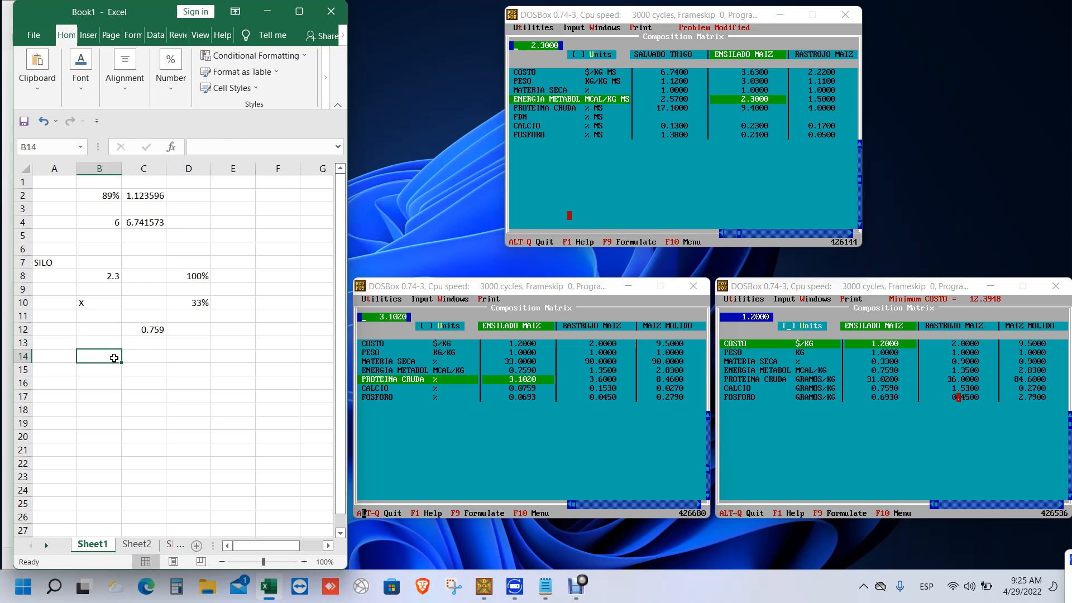
type("9.4")
key("Tab")
key("Tab")
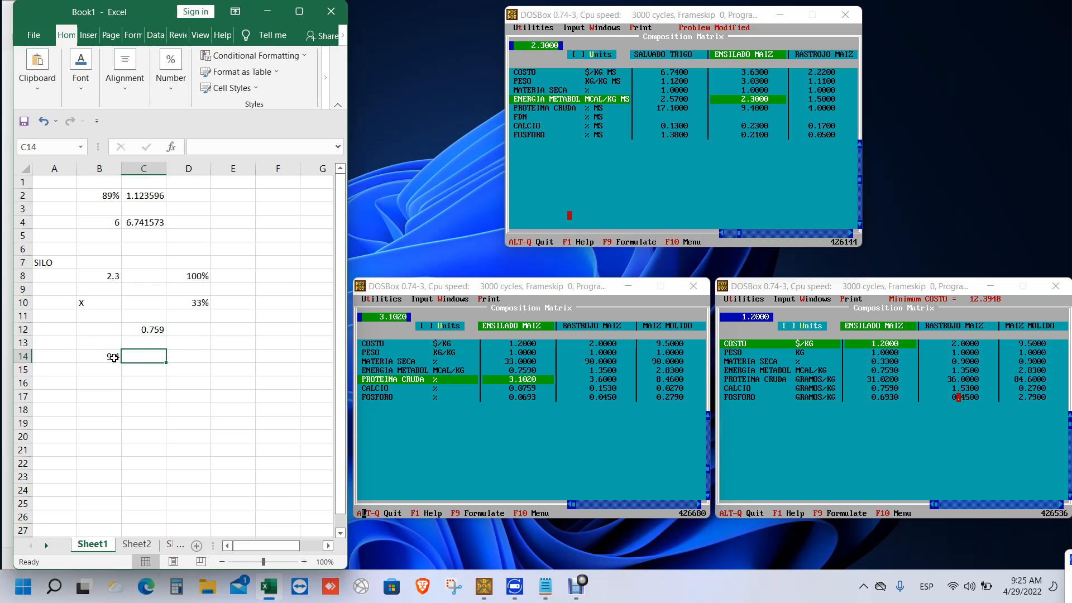
type("100")
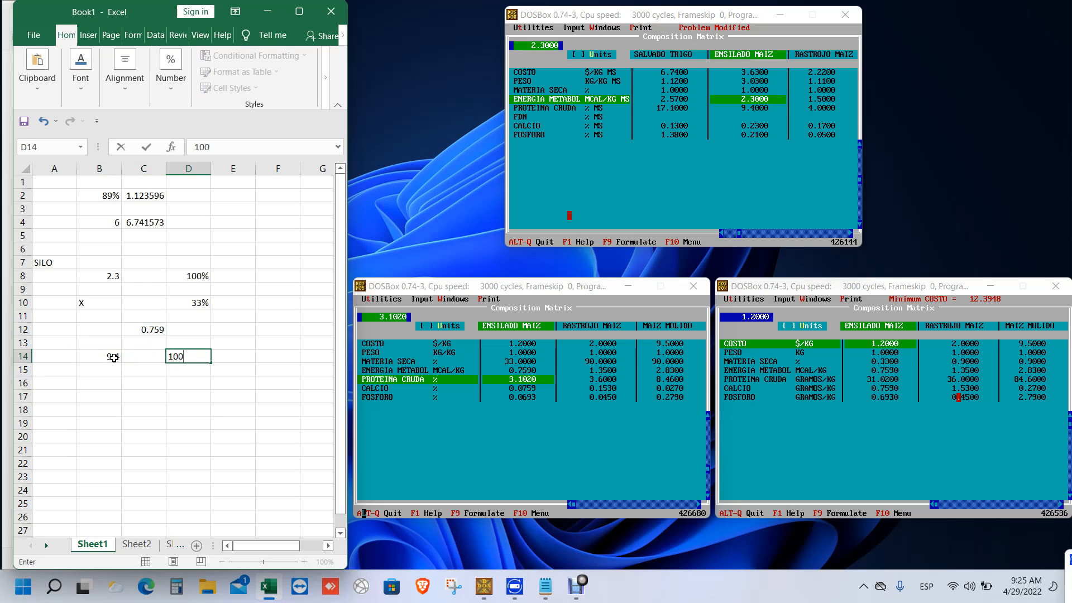
type("%")
key("Return")
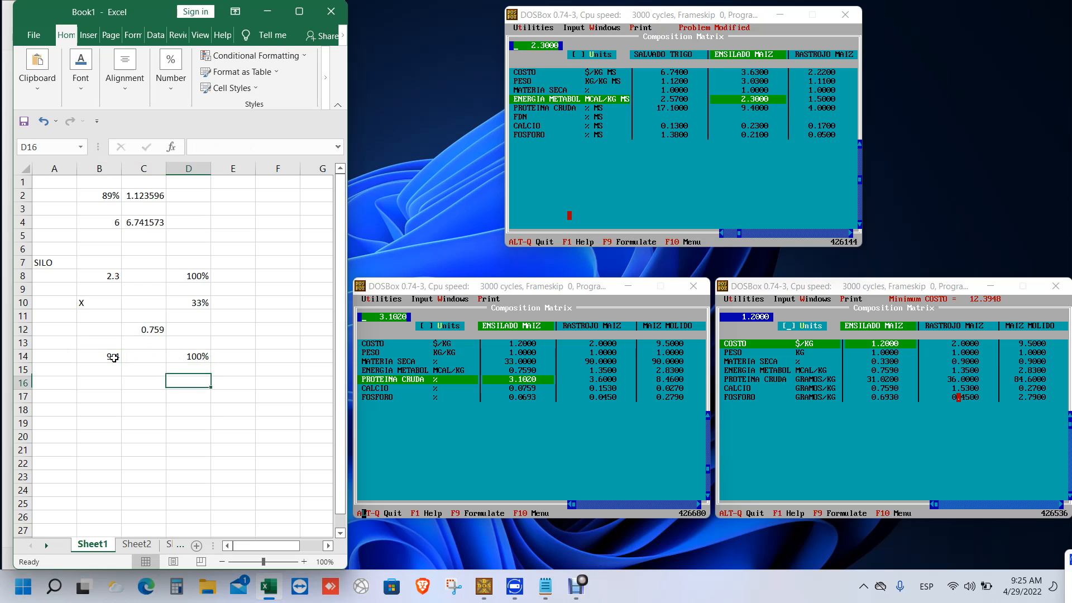
- Enter the silage's dry matter percentage 33% in D16
key("Down")
key("Left")
key("Left")
key("Right")
key("Right")
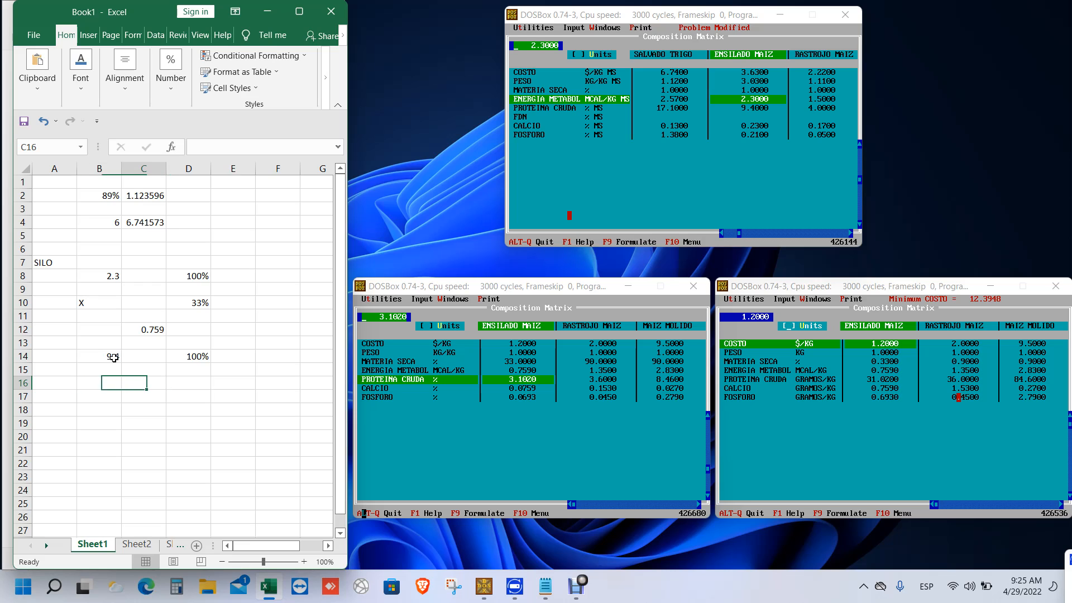
type("33%")
key("Return")
- Enter X in B16 as the unknown wet-basis protein value
key("Up")
key("Left")
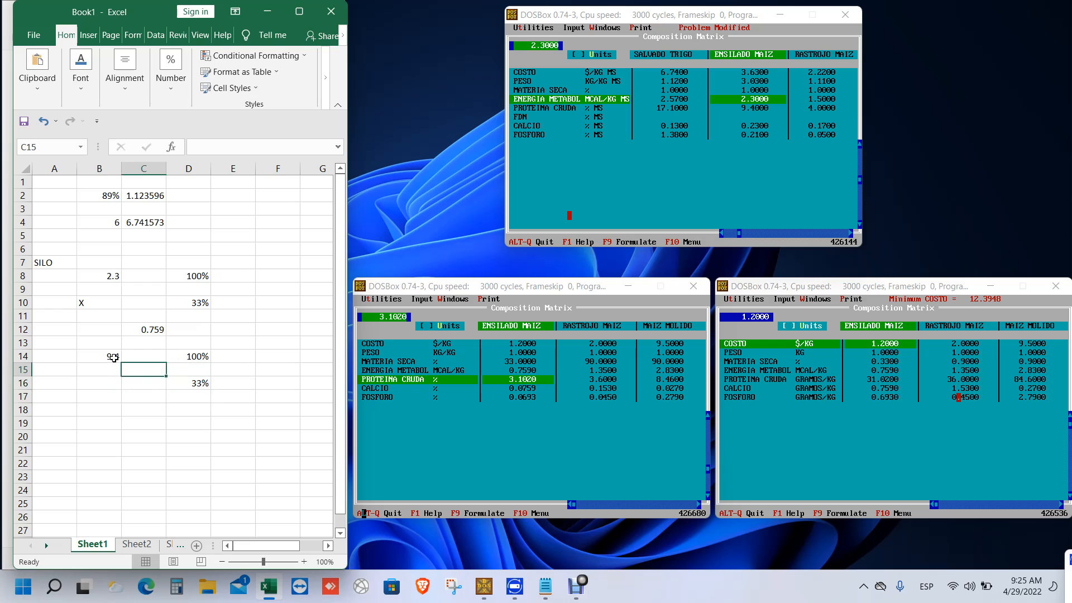
key("Left")
key("Down")
type("X")
key("Return")
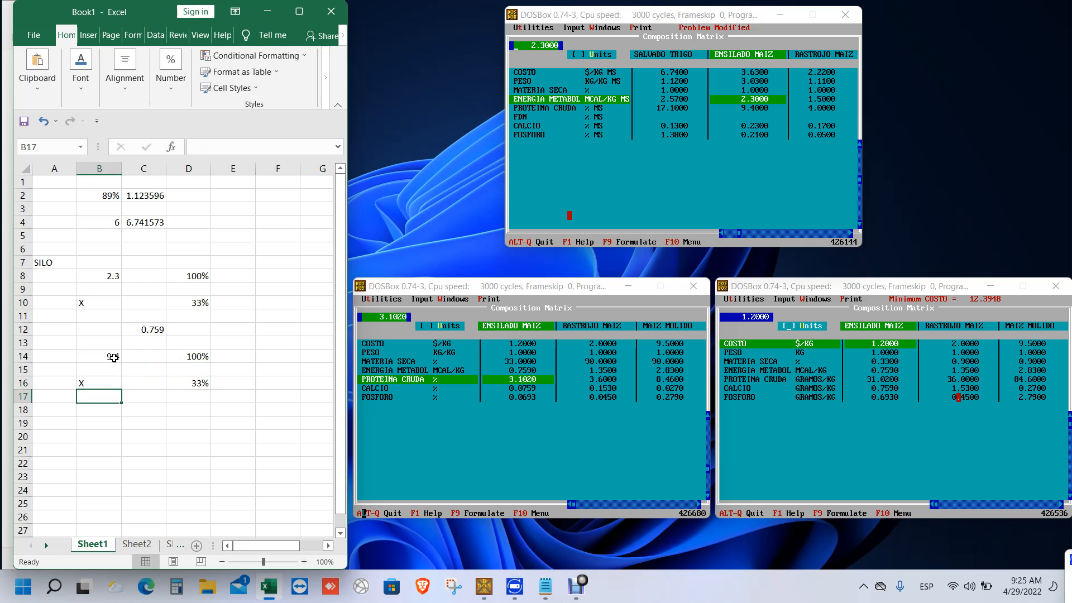
- Calculate the silage's wet-basis protein in C18 with the formula =(B14*D16)/D14
key("Down")
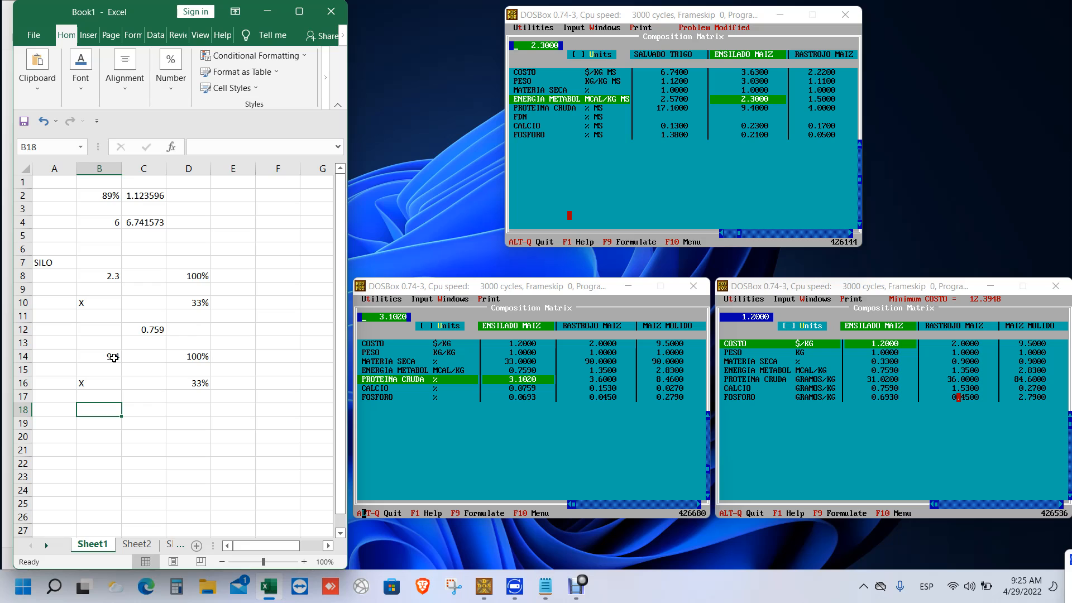
key("Right")
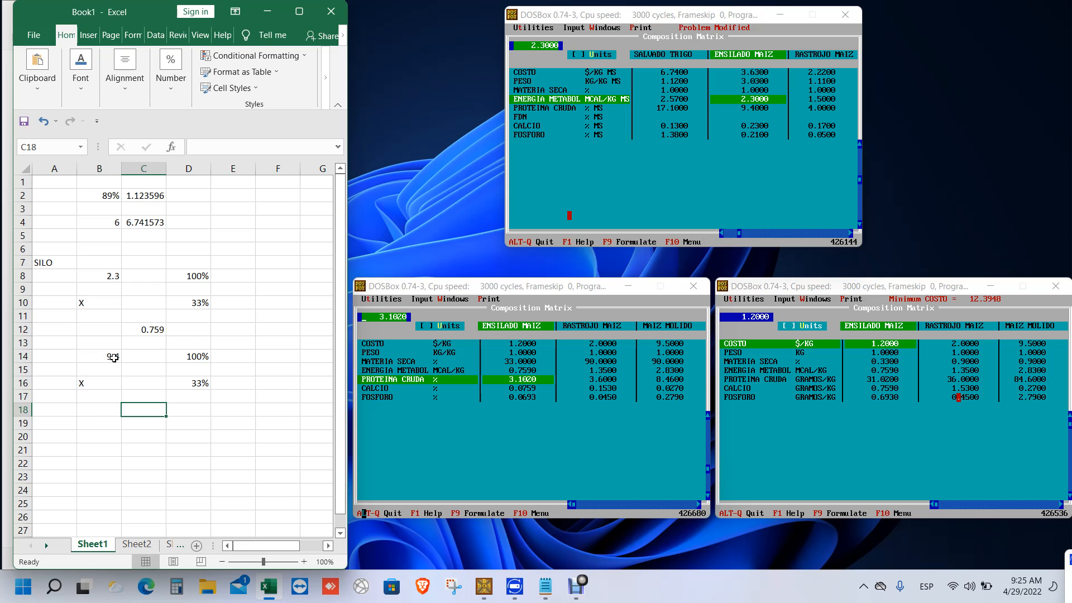
type("=")
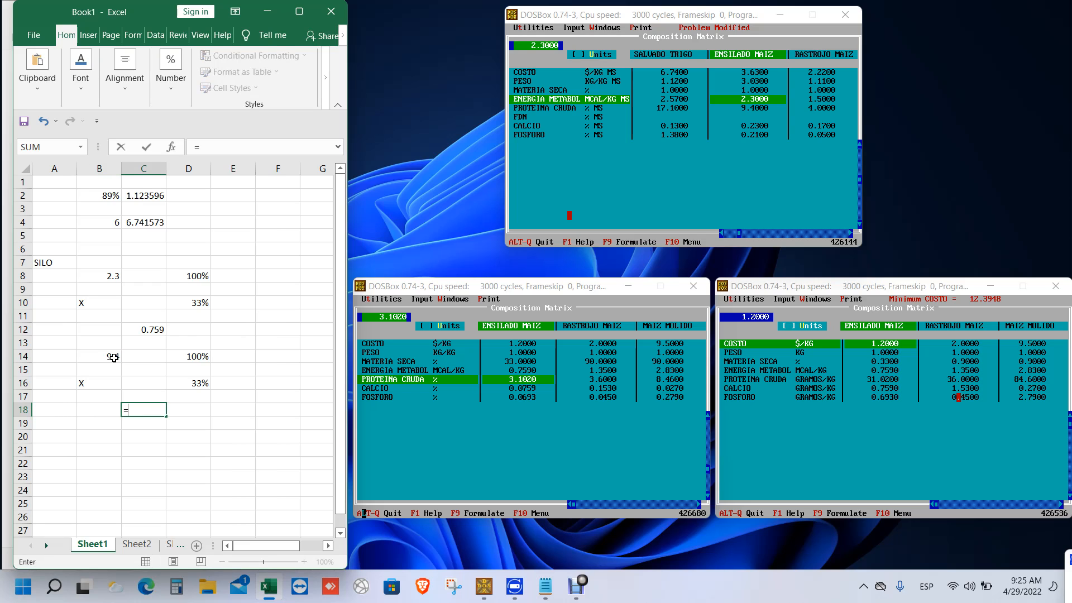
left_click(114, 358)
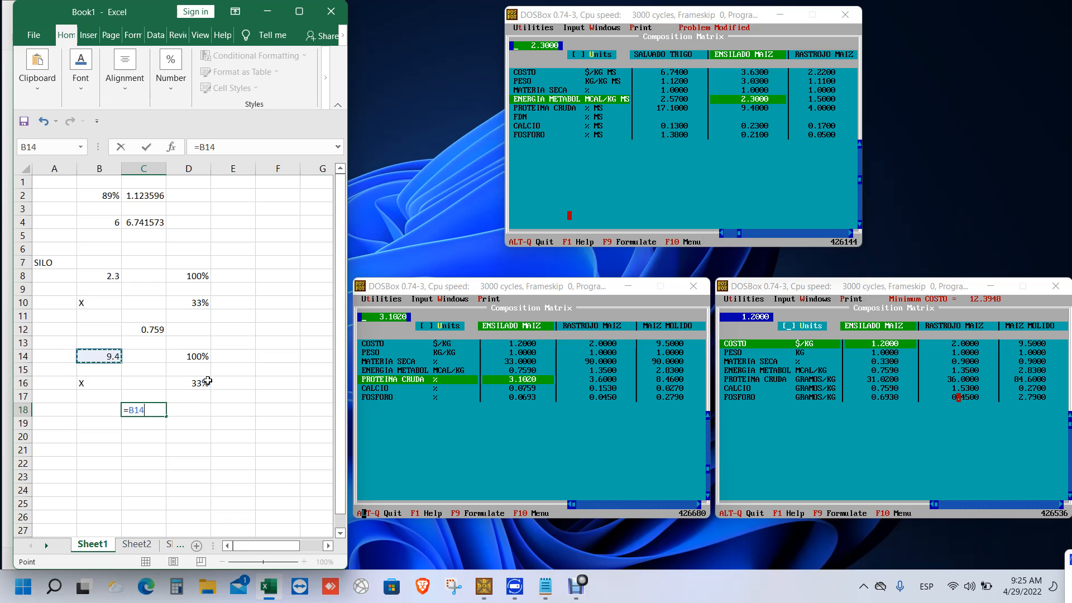
type("*")
left_click(208, 381)
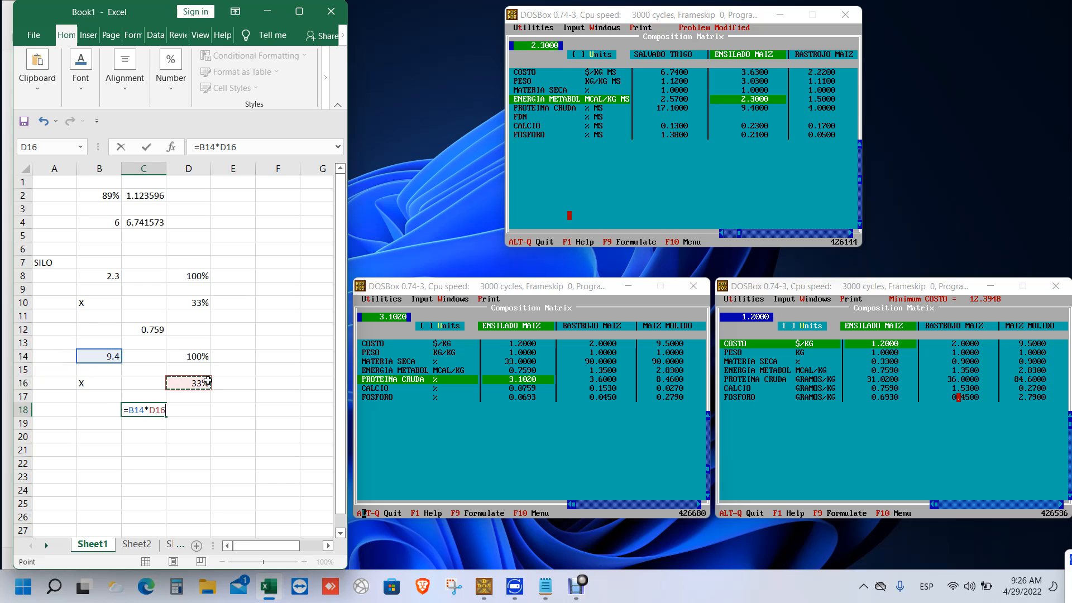
key("Left")
key("Left")
key("Right")
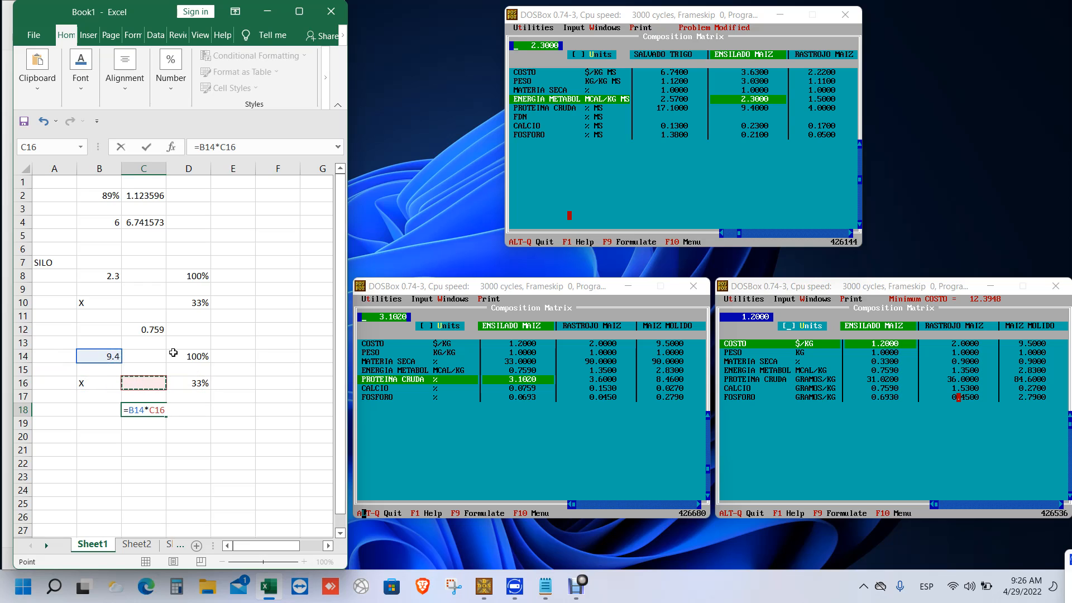
key("Right")
left_click(131, 412)
type("(")
key("Right")
key("Right")
type(")/")
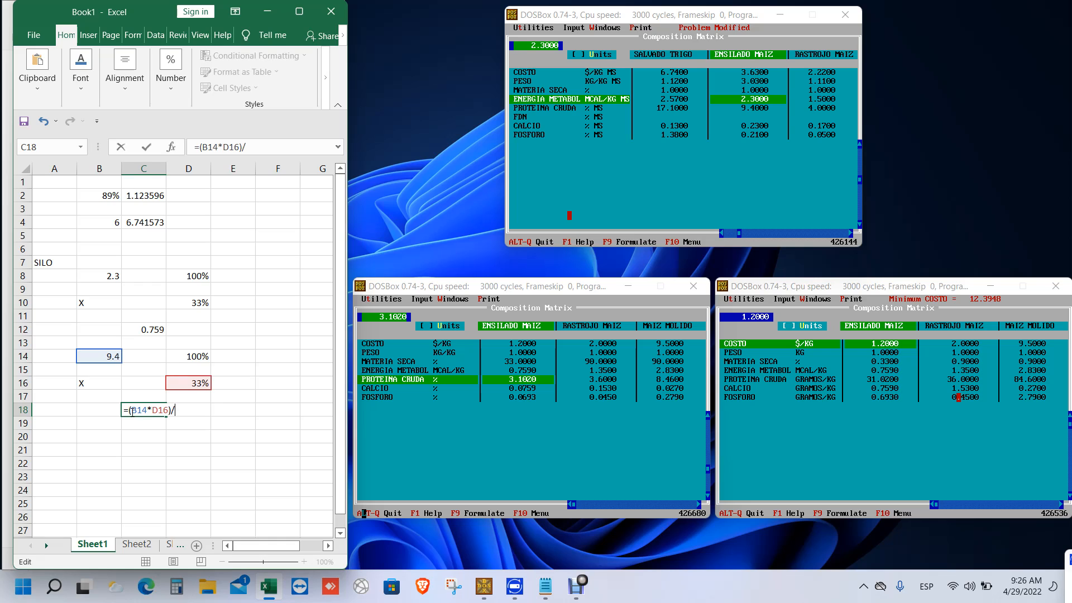
left_click(190, 358)
key("Return")
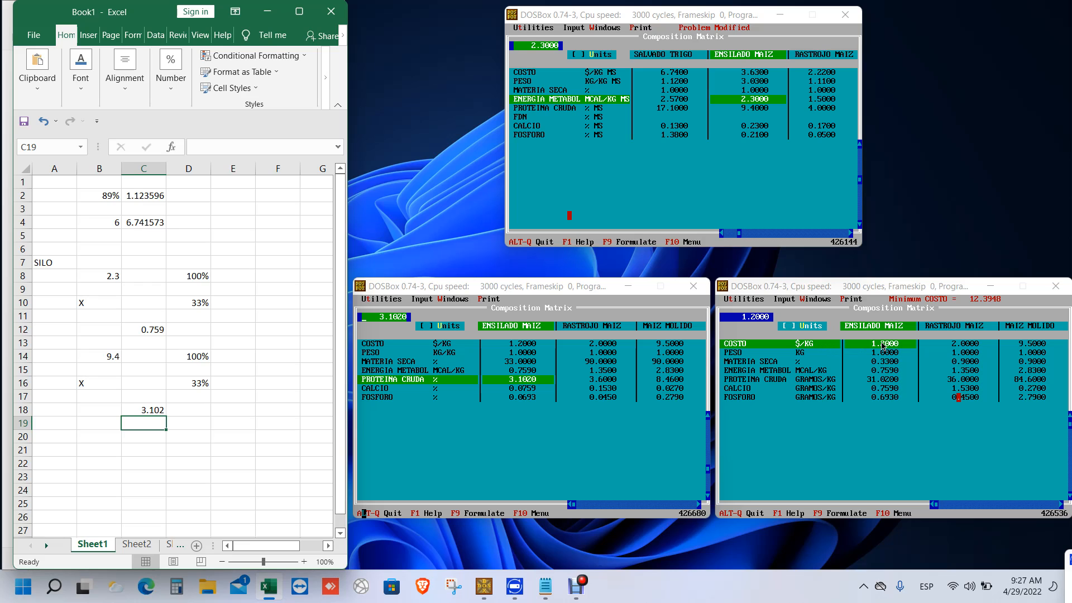
- Switch to the grams-per-kilogram DOSBox matrix and examine the PESO row from ENSILADO MAIZ across to PREMEZCLA MINER
left_click(893, 407)
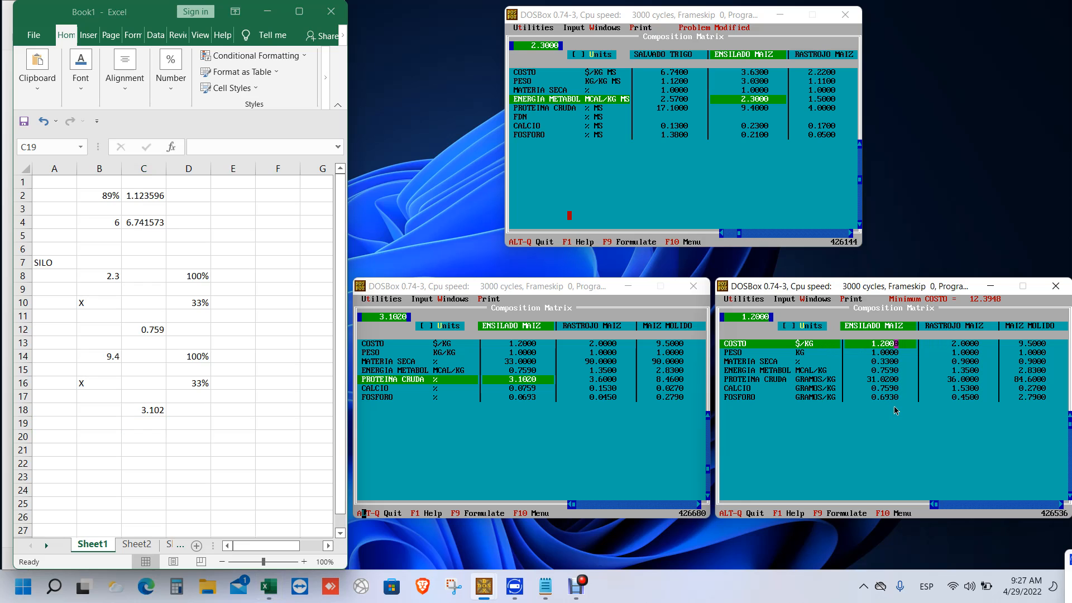
key("Down")
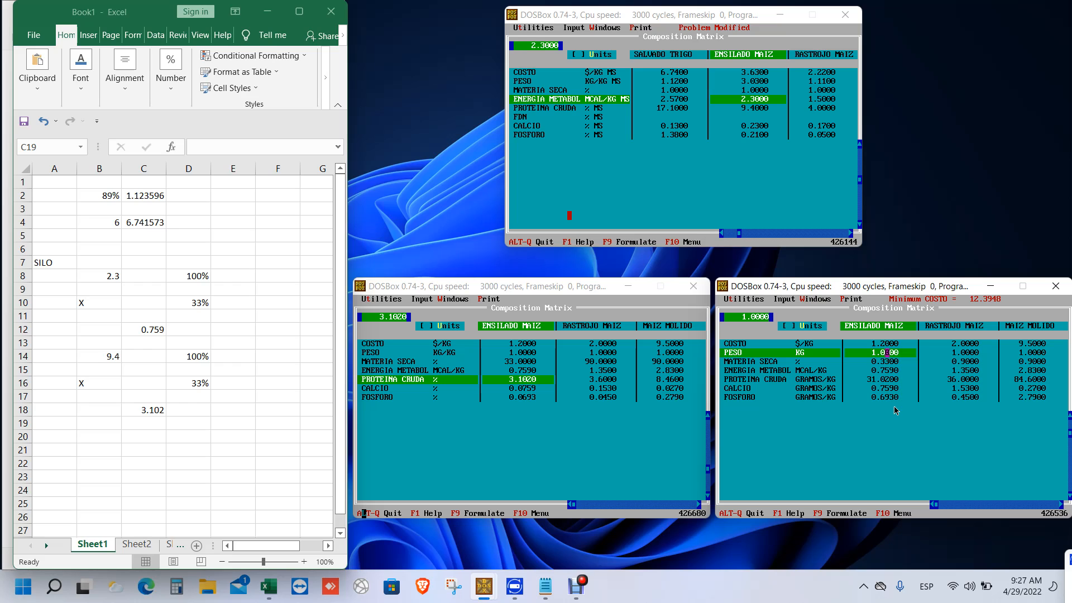
key("Right")
key("Right")
key("Right")
key("Right")
key("Right")
key("Right")
key("Left")
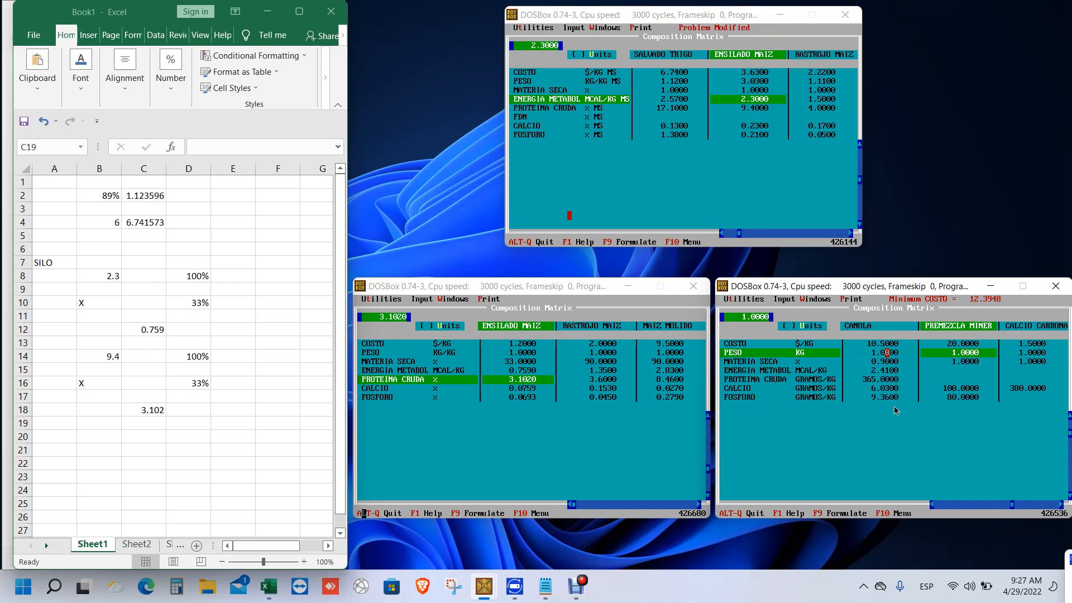
key("Left")
key("Left")
key("Left")
key("Left")
key("Left")
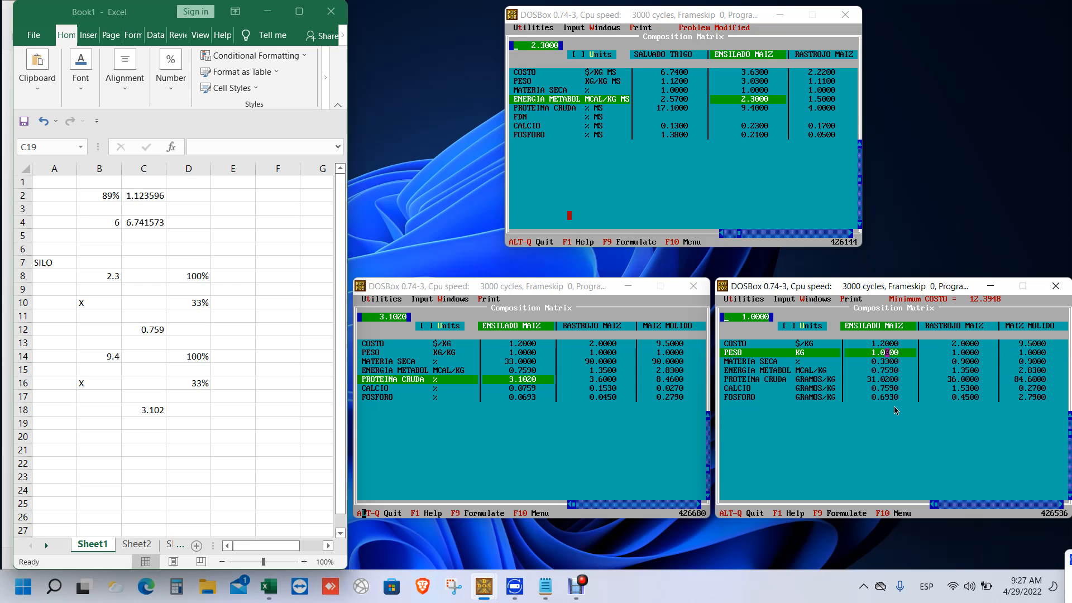
- Examine the MATERIA SECA row for ENSILADO MAIZ, RASTROJO MAIZ and MAIZ MOLIDO in the grams-per-kilogram matrix
key("Down")
key("Right")
key("Left")
key("Right")
key("Left")
key("Right")
key("Left")
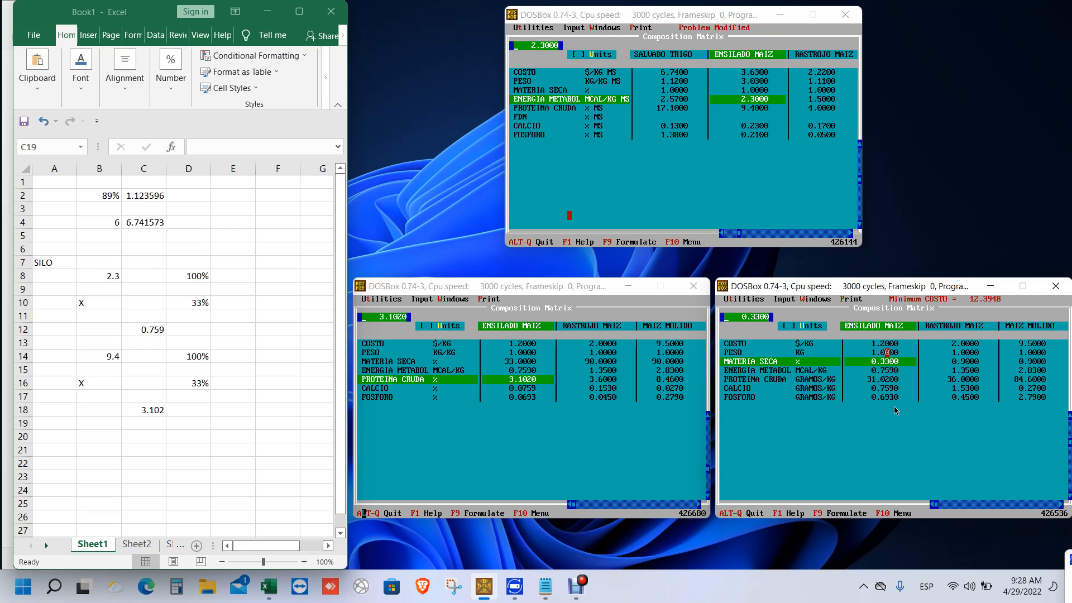
key("Right")
key("Right")
key("Right")
key("Right")
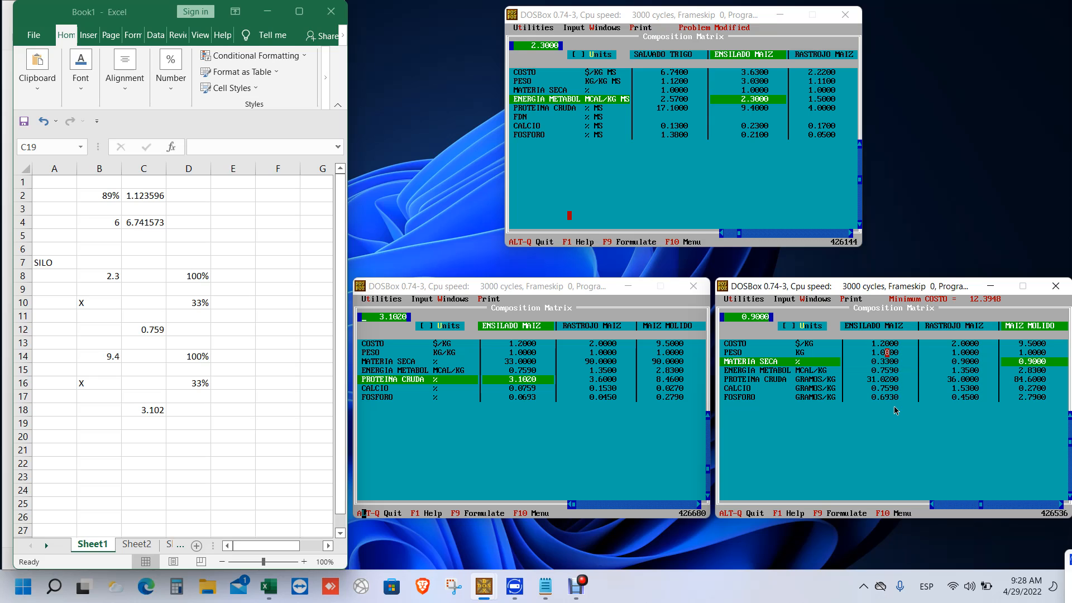
key("Left")
key("Left")
key("Left")
key("Left")
key("Left")
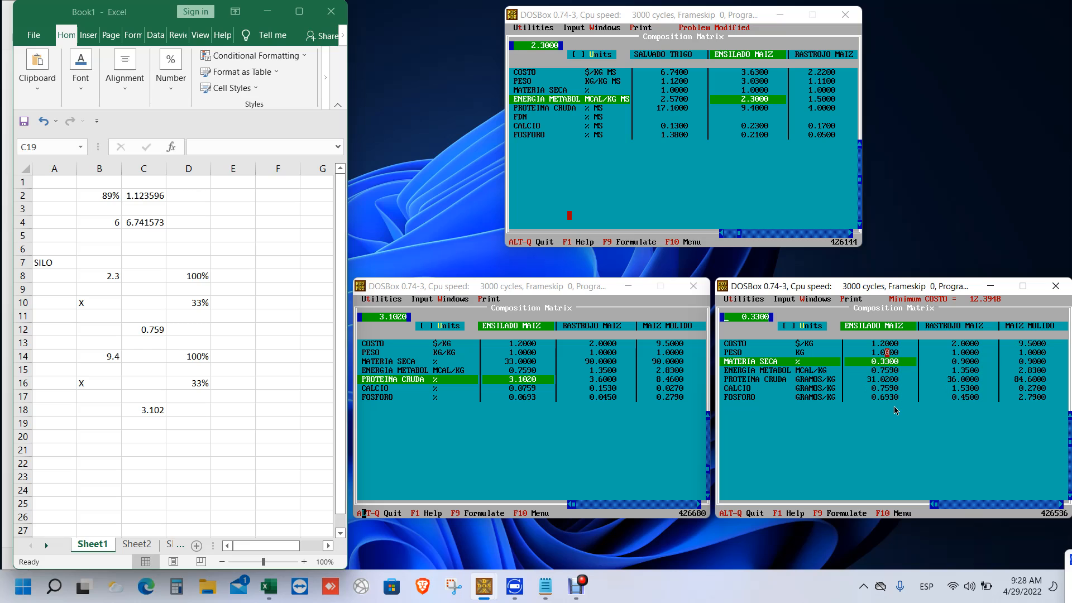
- Compare the MATERIA SECA values of RASTROJO MAIZ, MAIZ MOLIDO and PASTA DE SOYA
key("Right")
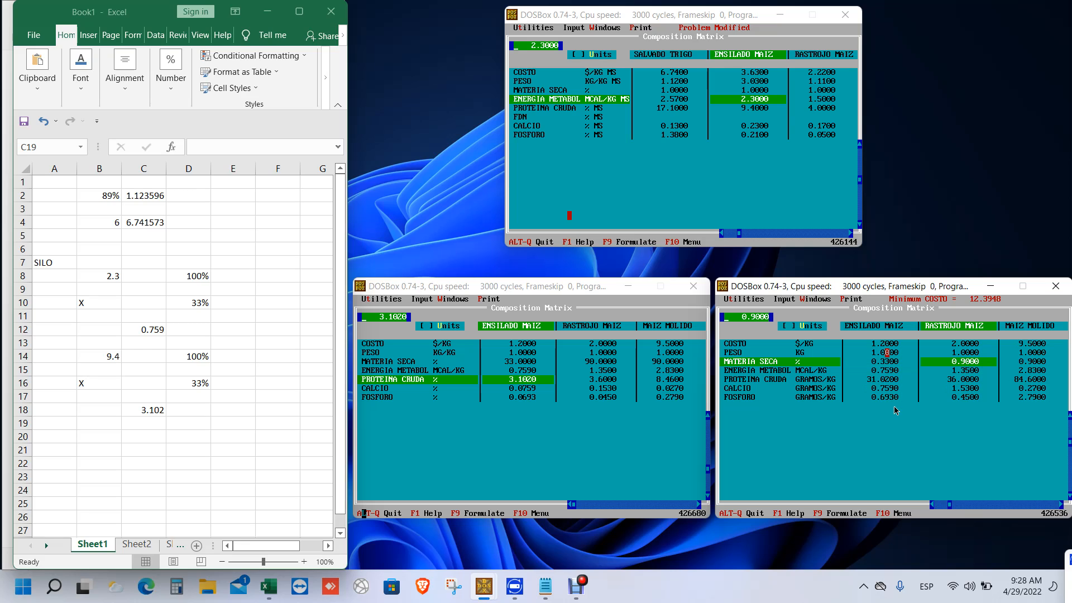
key("Right")
key("Right")
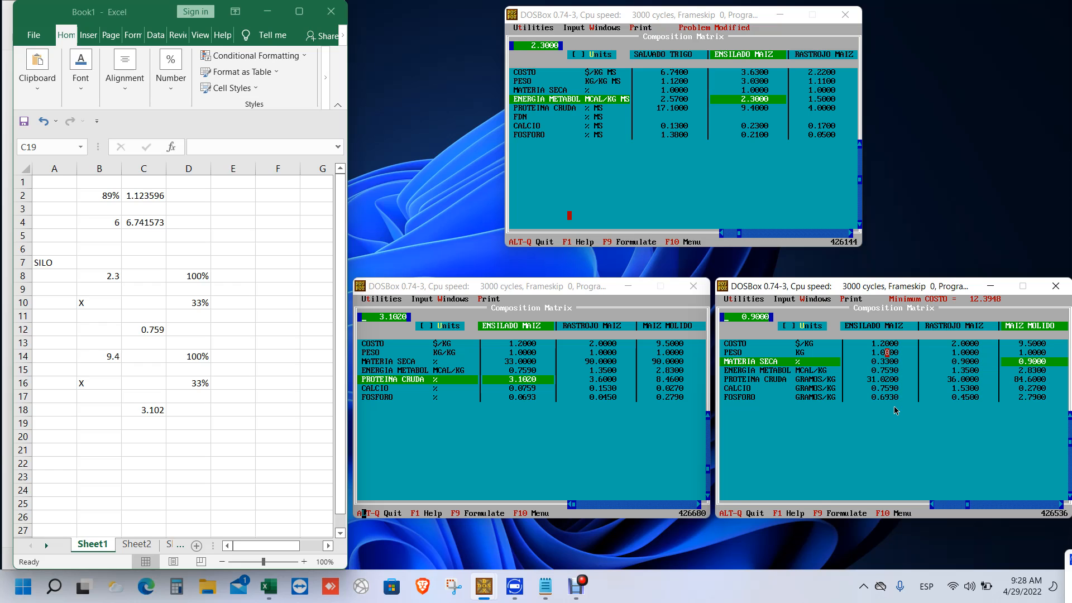
key("Right")
key("Left")
key("Left")
key("Left")
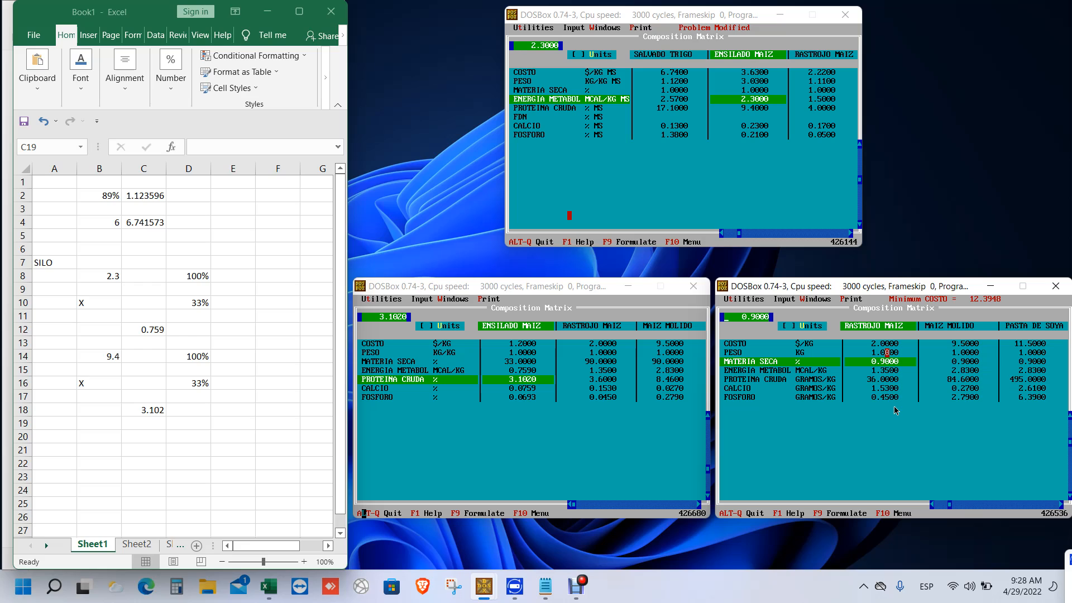
key("Left")
key("Right")
key("Right")
key("Right")
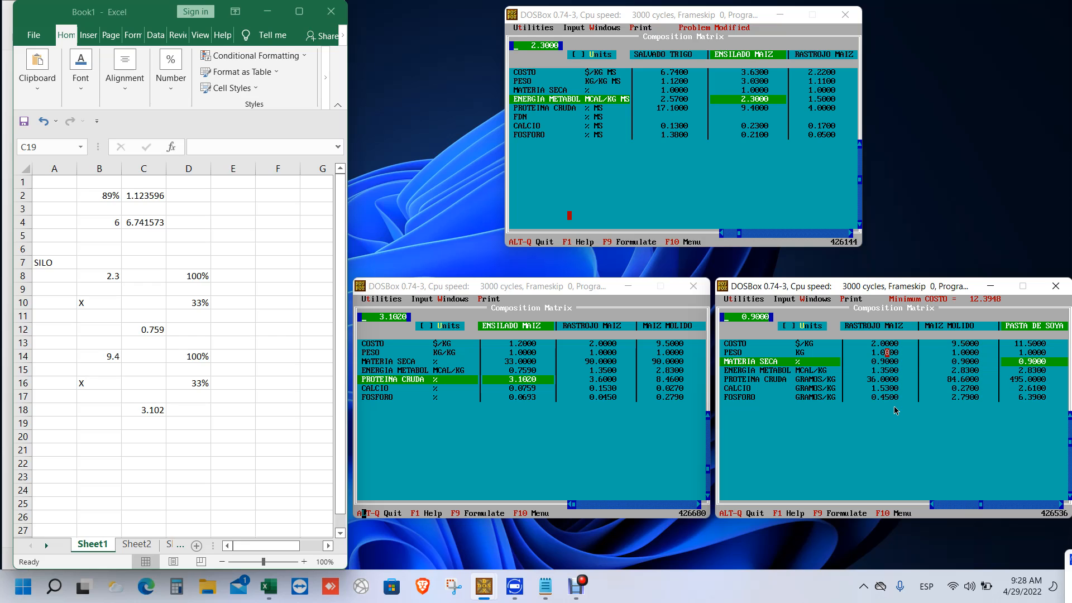
key("Left")
key("Left")
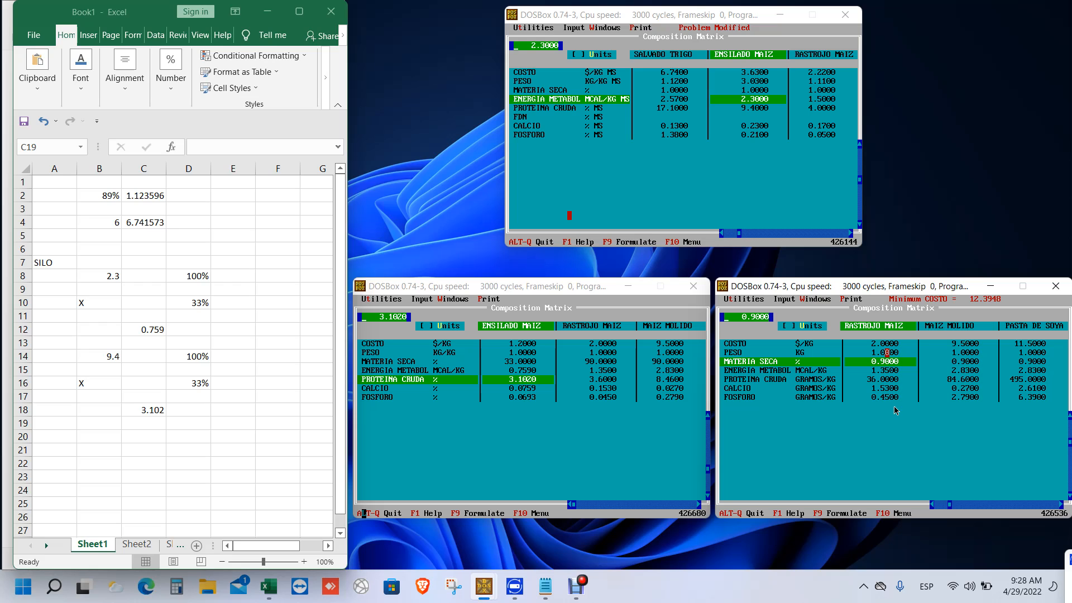
key("Right")
key("Right")
key("Right")
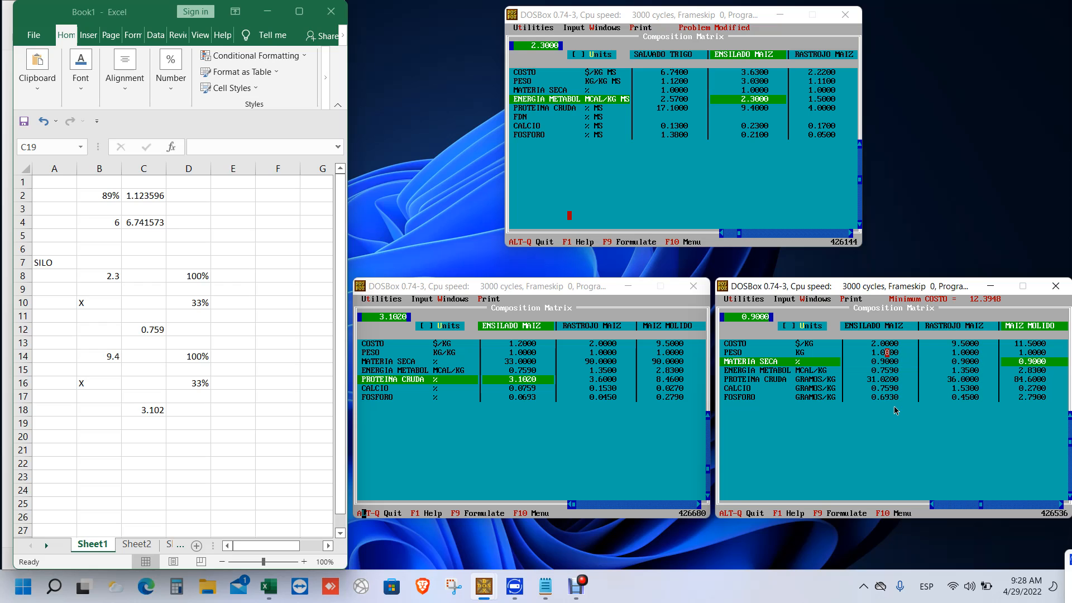
- Examine the MATERIA SECA values of the mineral ingredients from PREMEZCLA MINER through FOSFATO DICALC
key("Right")
key("Right")
key("Left")
key("Left")
key("Right")
key("Right")
key("Right")
key("Right")
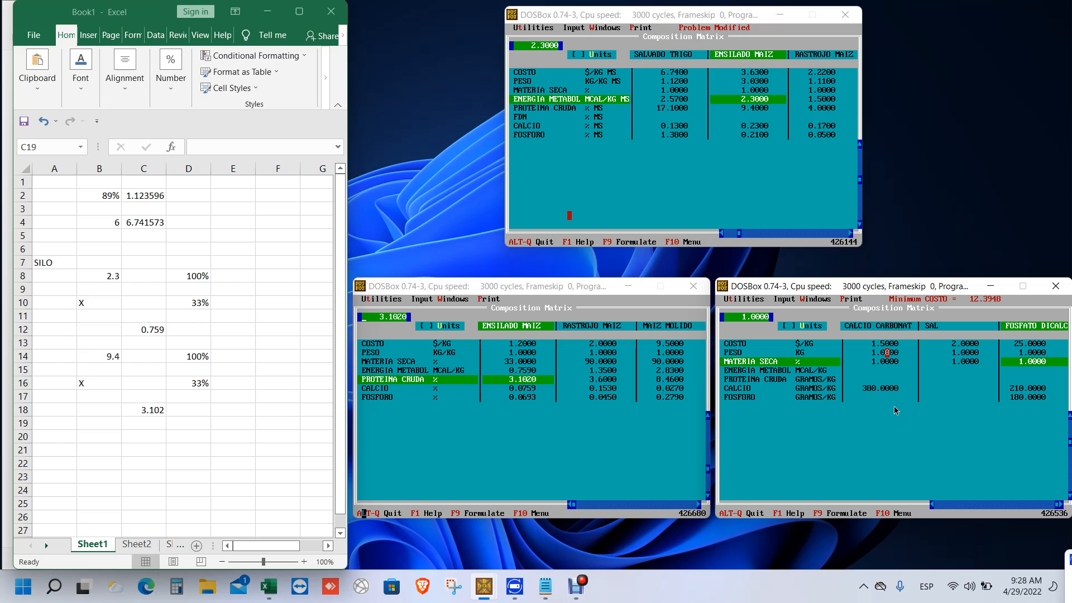
key("Left")
key("Left")
key("Left")
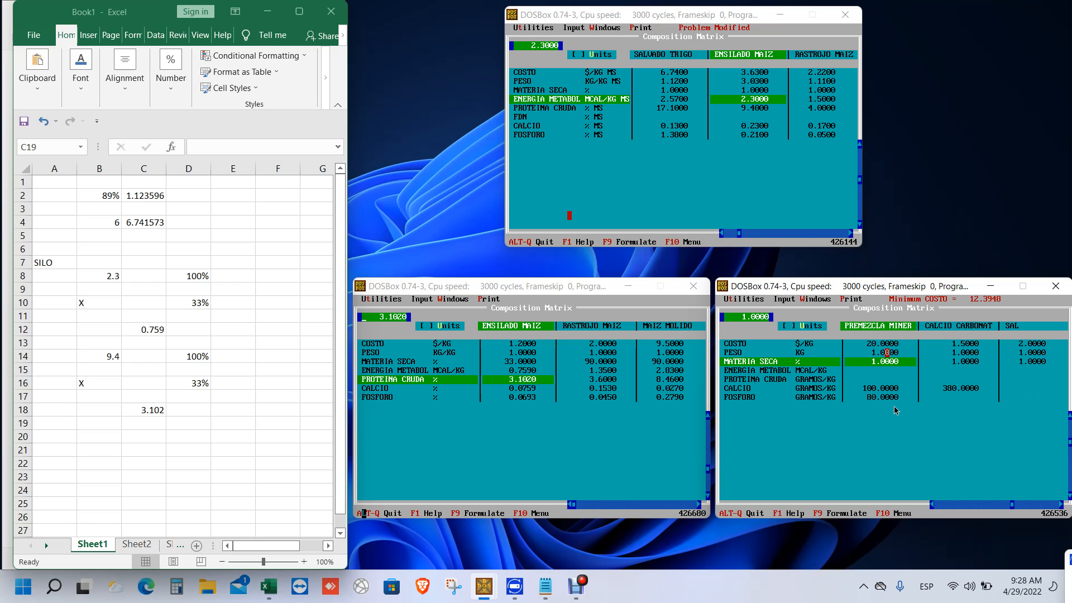
key("Left")
key("Right")
- Review the PESO row across the mineral ingredients and back to ENSILADO MAIZ
key("Up")
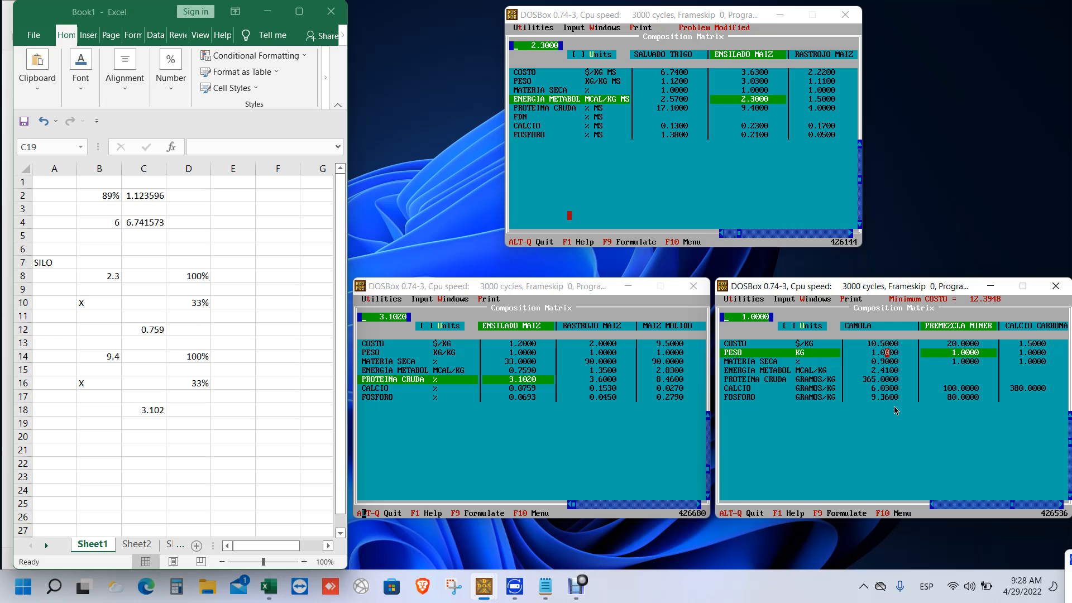
key("Right")
key("Right")
key("Right")
key("Left")
key("Left")
key("Left")
key("Left")
key("Left")
key("Left")
key("Left")
key("Left")
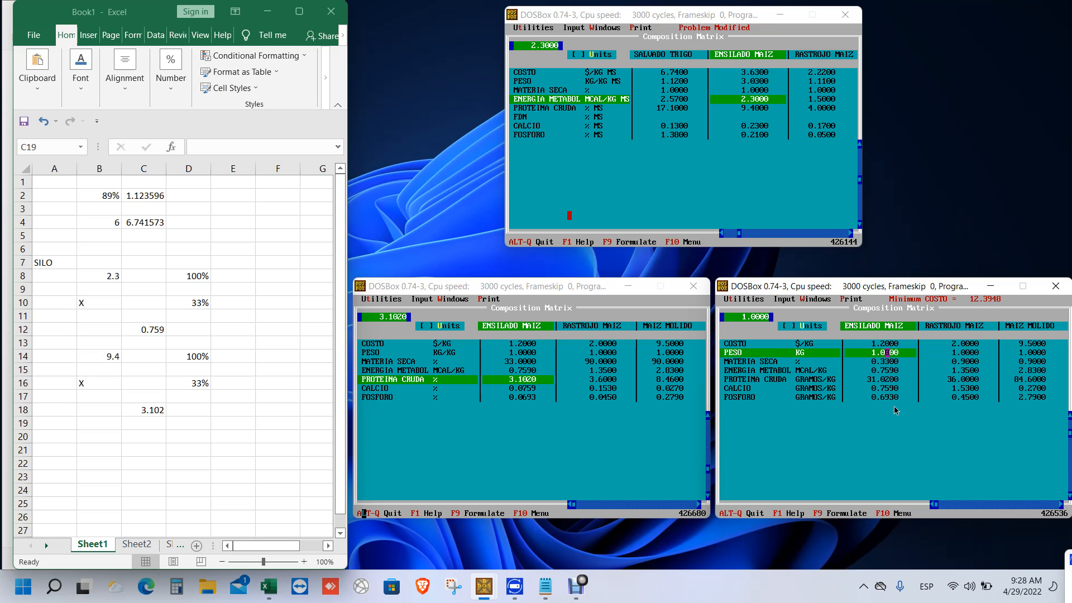
- Check the MATERIA SECA and ENERGIA METABOL values of ENSILADO MAIZ, and switch to the wet-basis percentage matrix for comparison
key("Down")
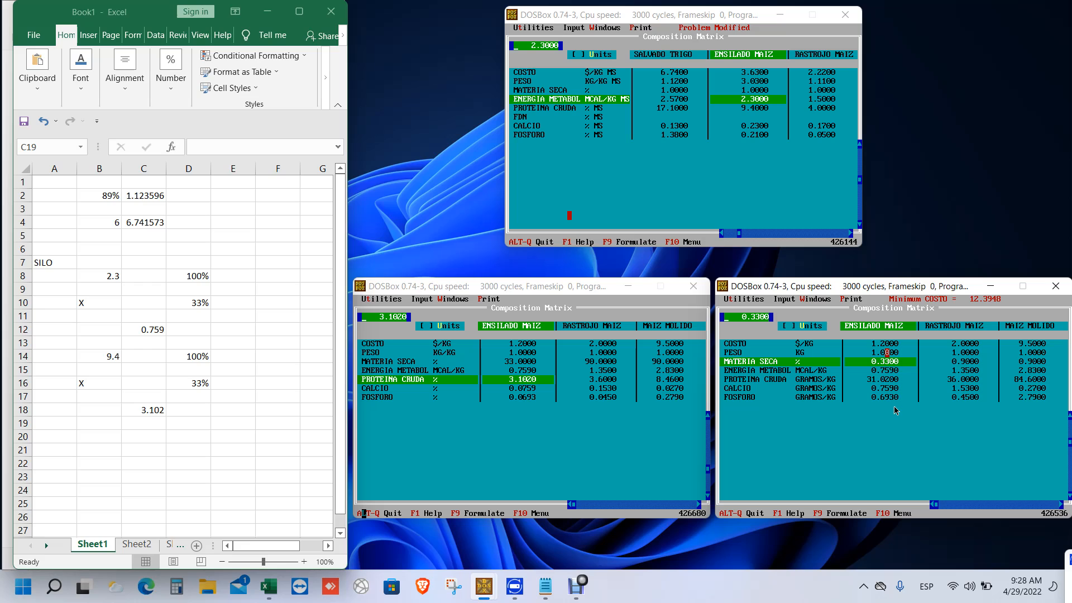
key("Down")
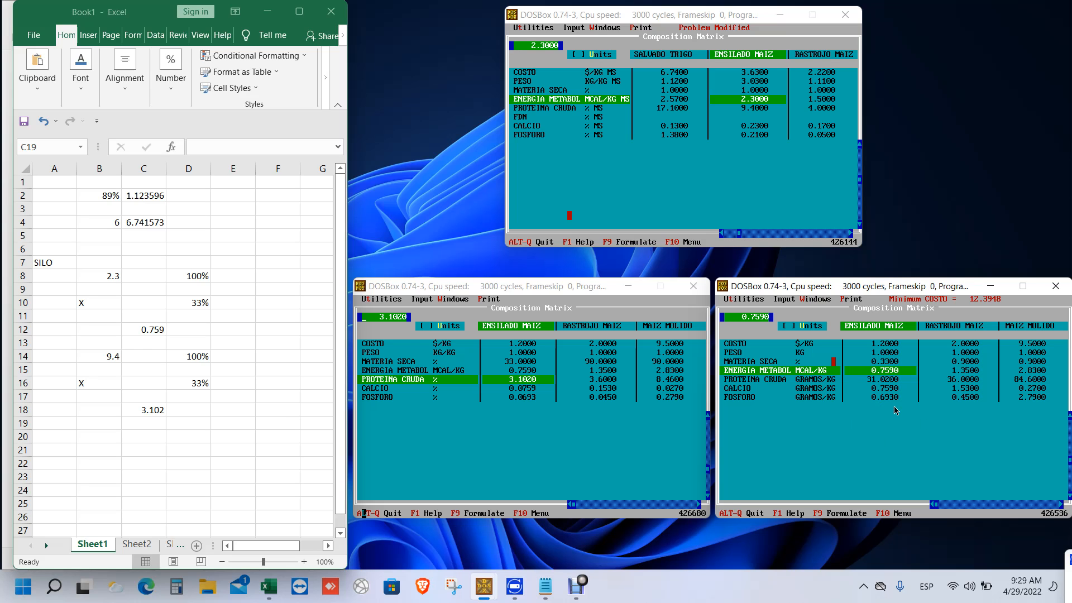
key("super")
left_click(594, 284)
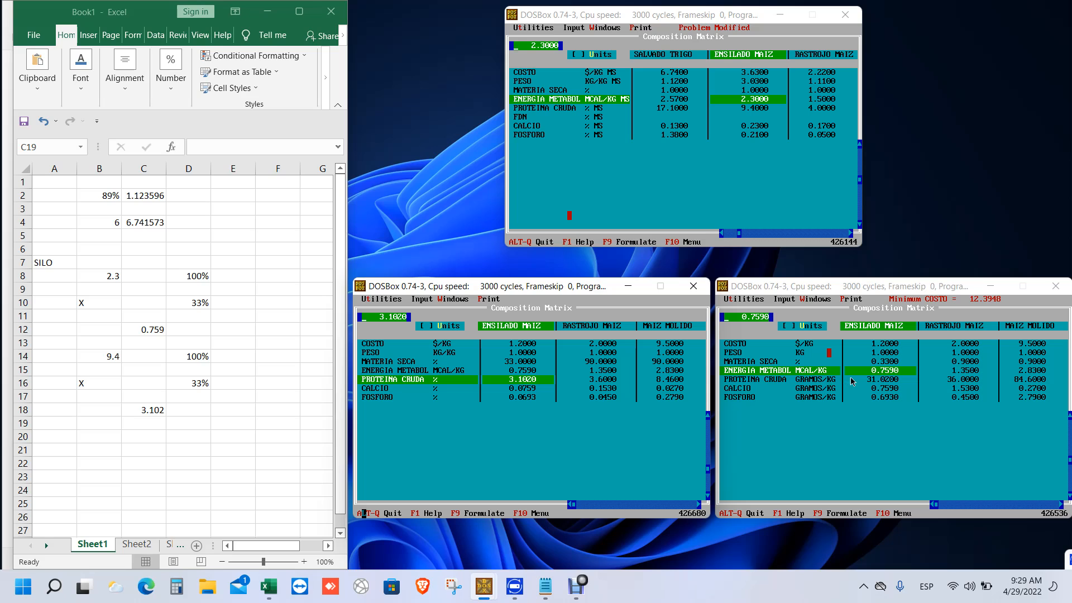
- Switch to the Excel sheet and enter 1000 in cell B20
left_click(118, 441)
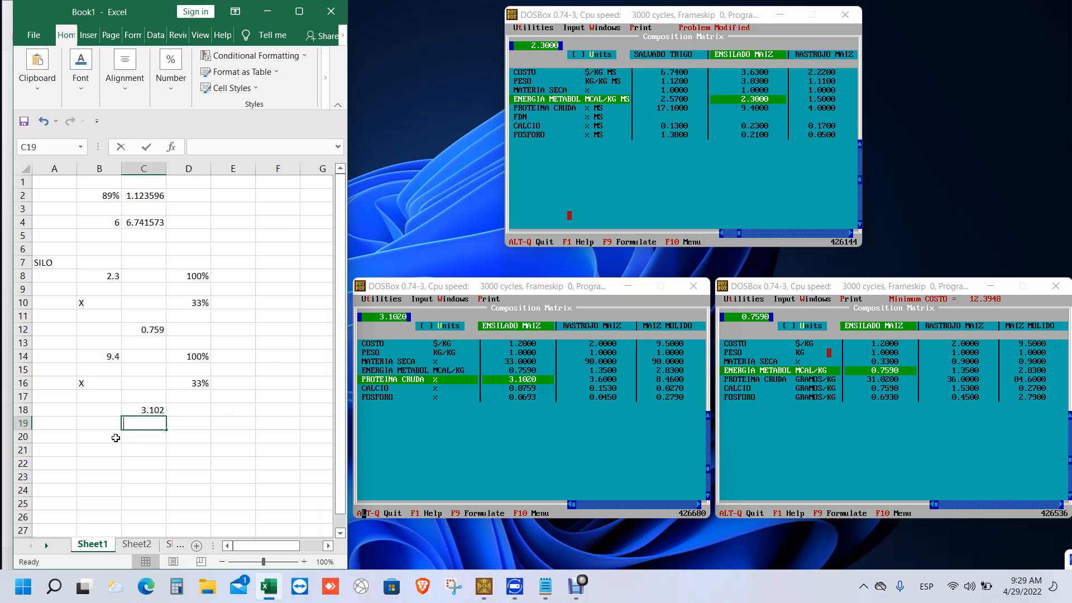
left_click(109, 437)
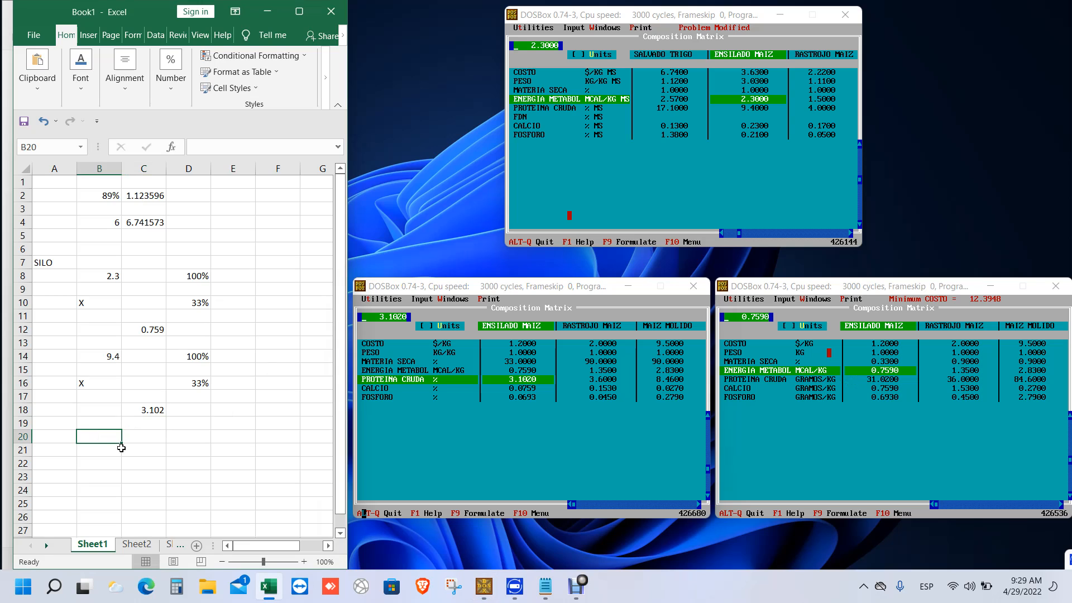
type("1000")
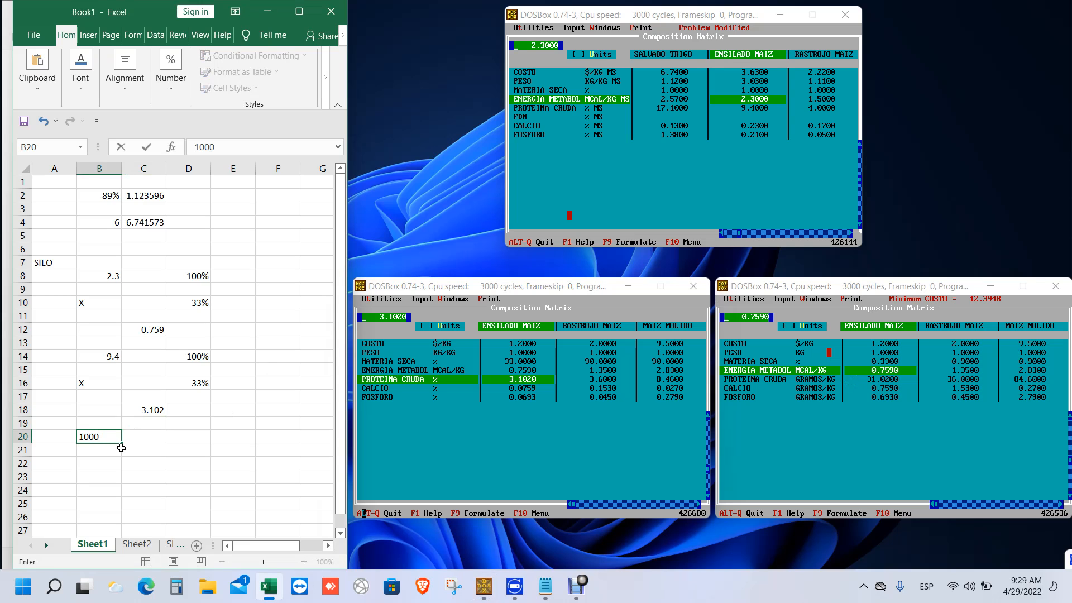
key("ctrl+Return")
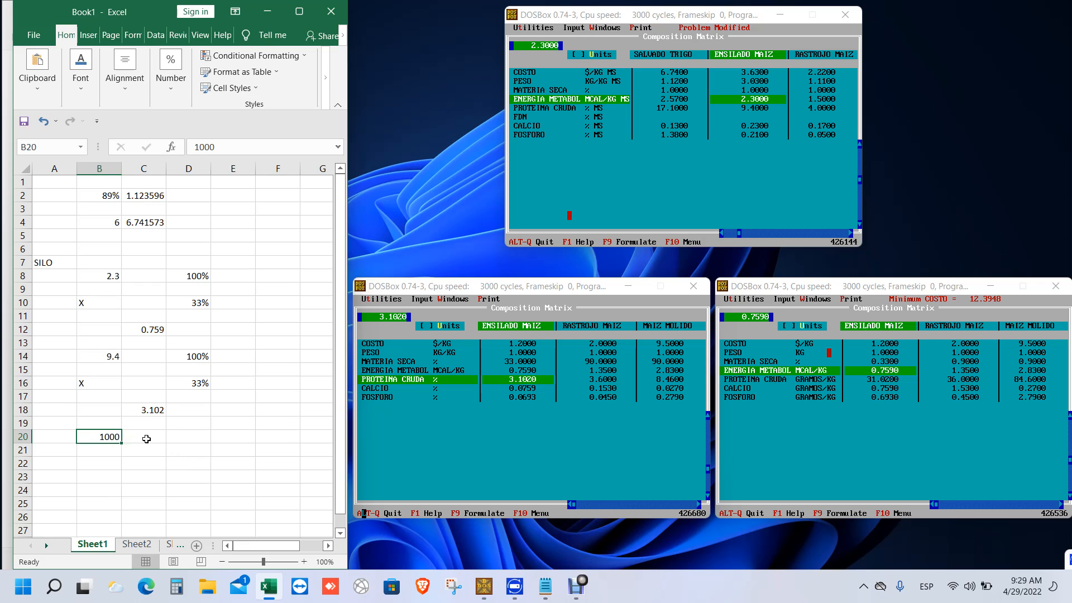
- Enter the silage's wet-basis protein in cell C20 as a percentage, 3.102%
left_click(138, 440)
type("3.")
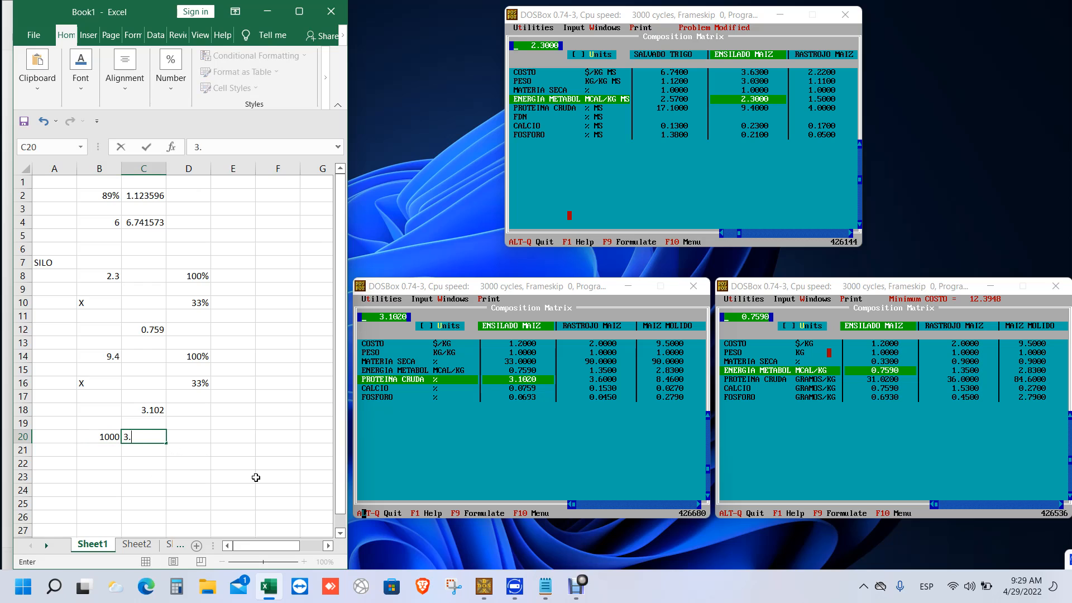
type("102")
key("Return")
key("Up")
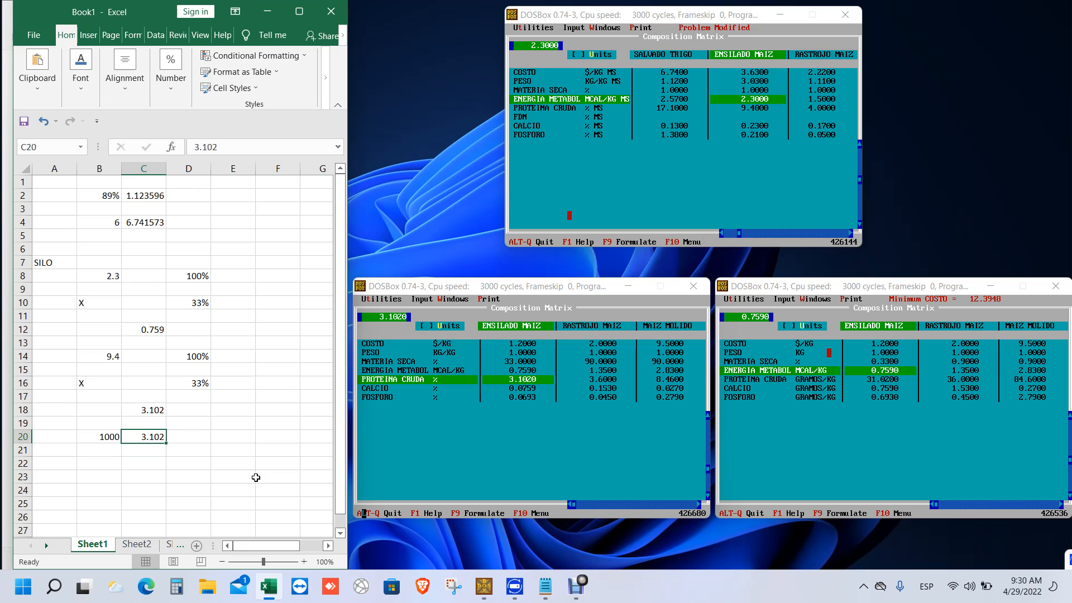
double_click(161, 436)
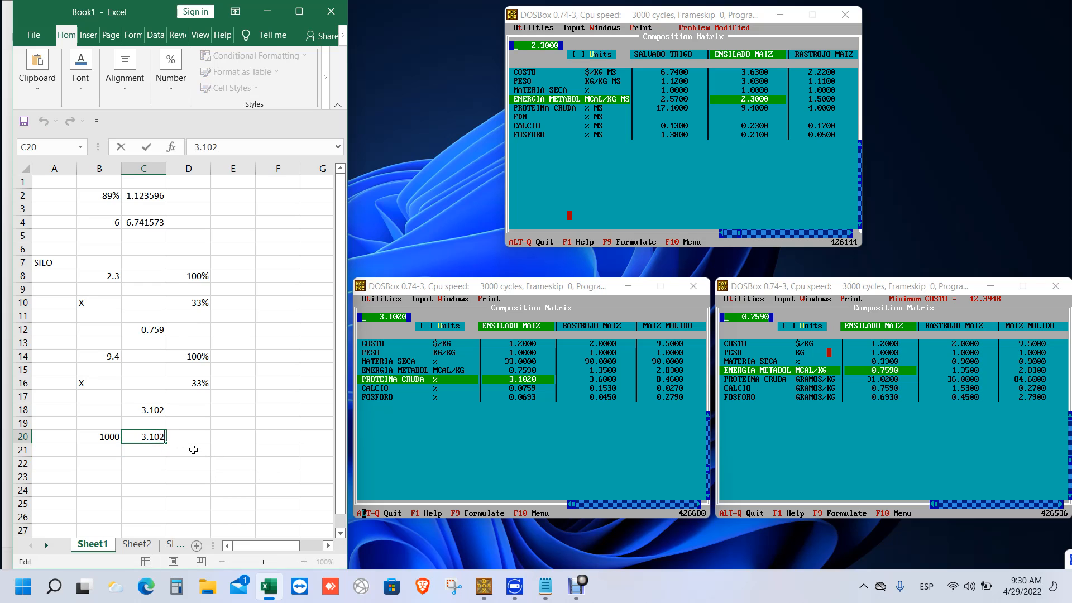
type("%")
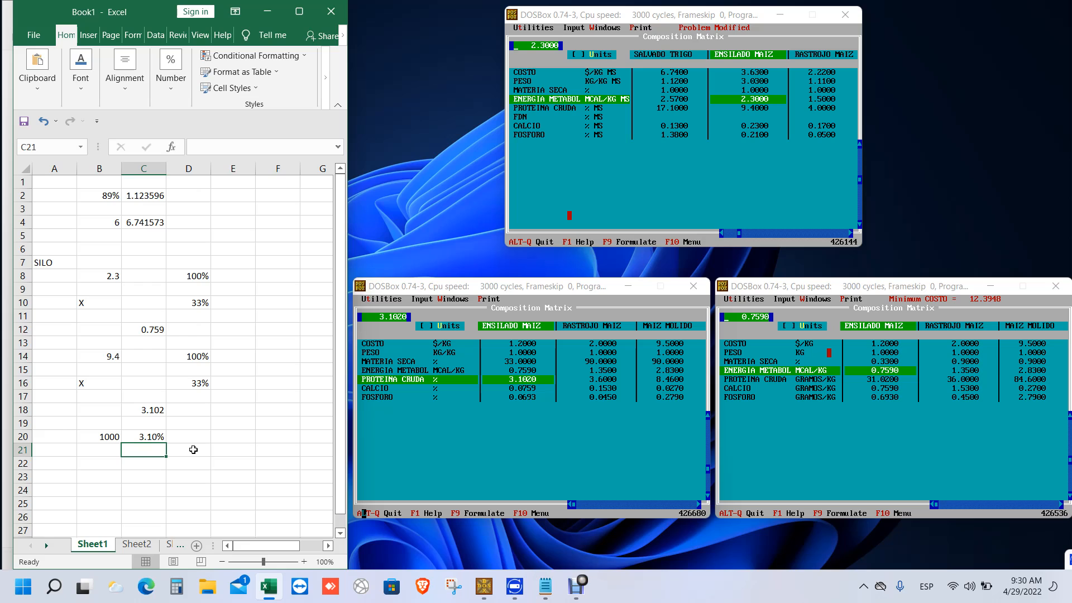
key("ctrl+Return")
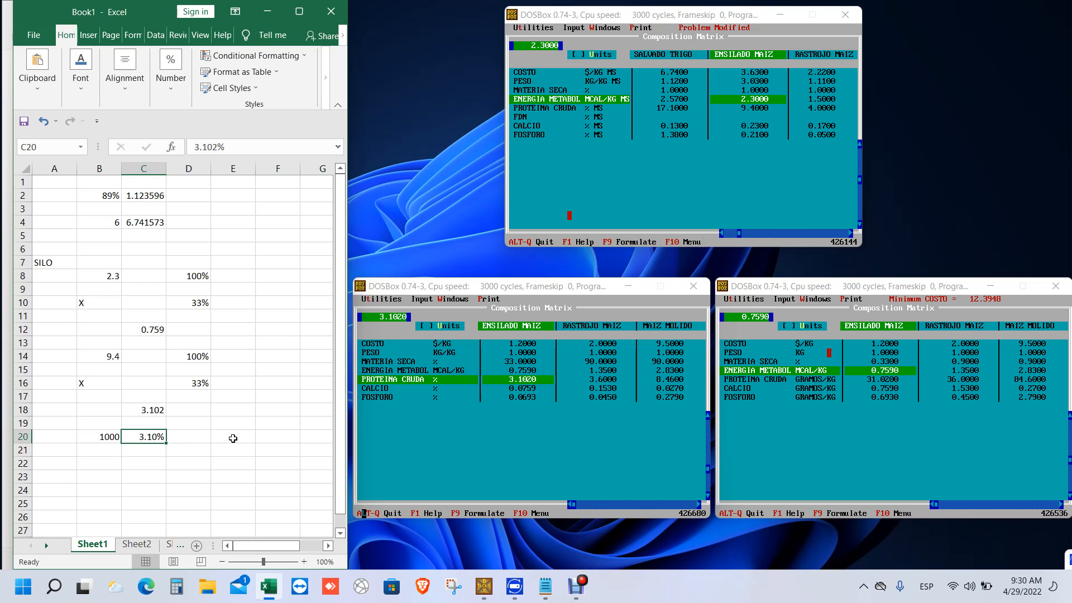
- Calculate the grams of protein per kilogram in cell E20 with the formula =B20*C20
left_click(232, 438)
type("=")
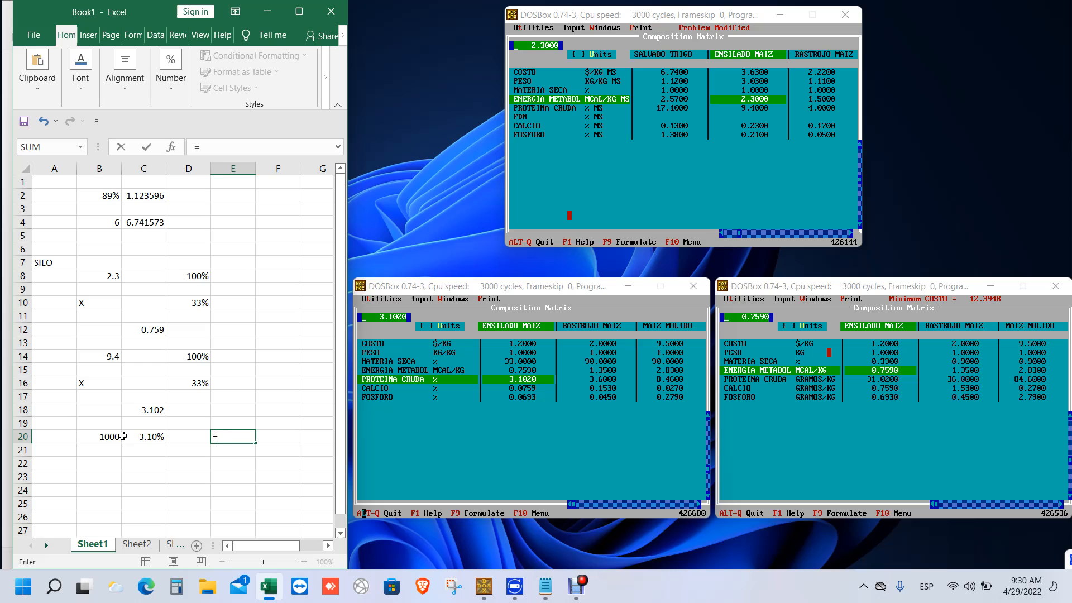
left_click(115, 438)
type("*")
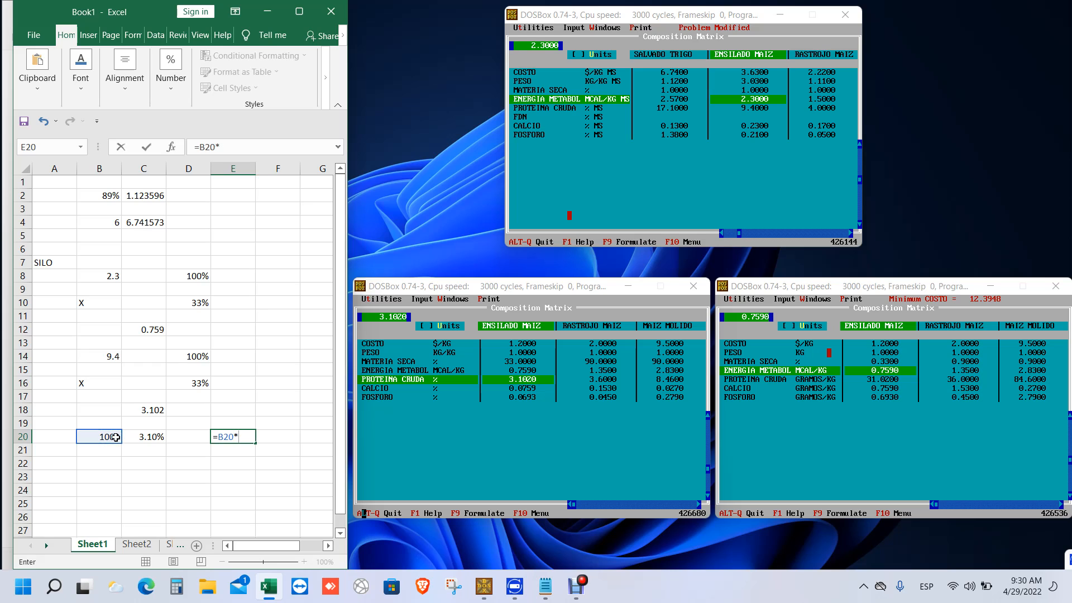
left_click(151, 438)
key("Return")
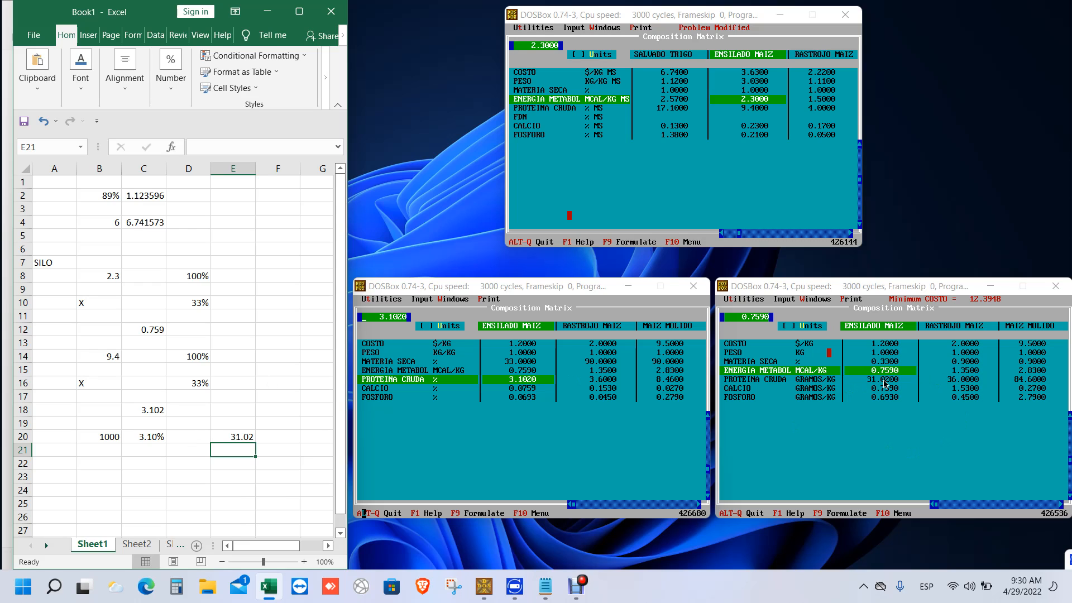
- Switch to the grams-per-kilogram matrix in DOSBox and check the PROTEINA CRUDA, CALCIO and FOSFORO values of ENSILADO MAIZ
left_click(885, 384)
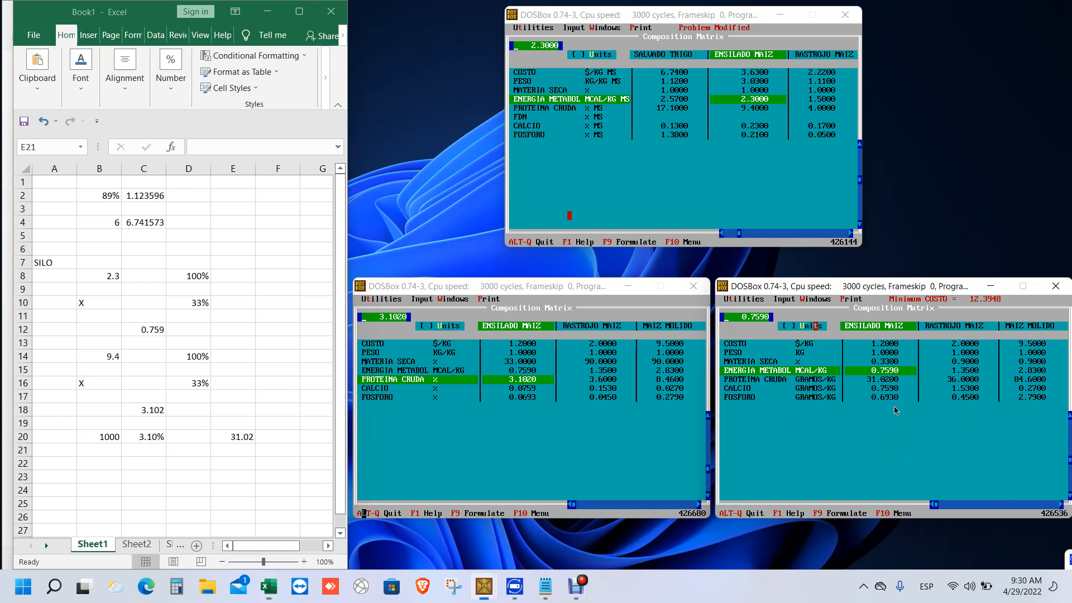
key("Down")
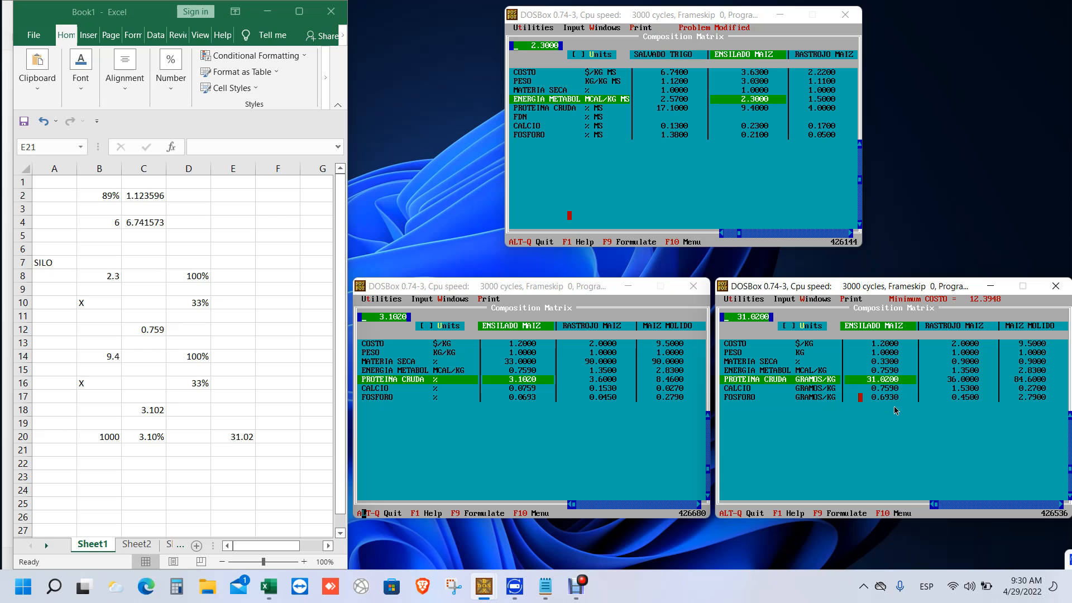
key("Down")
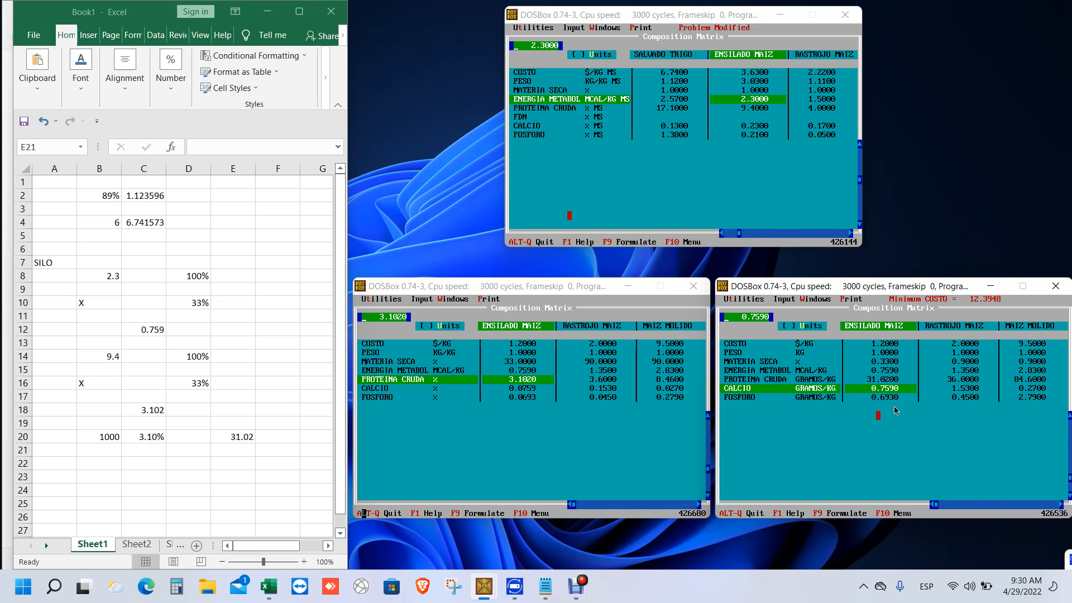
key("Down")
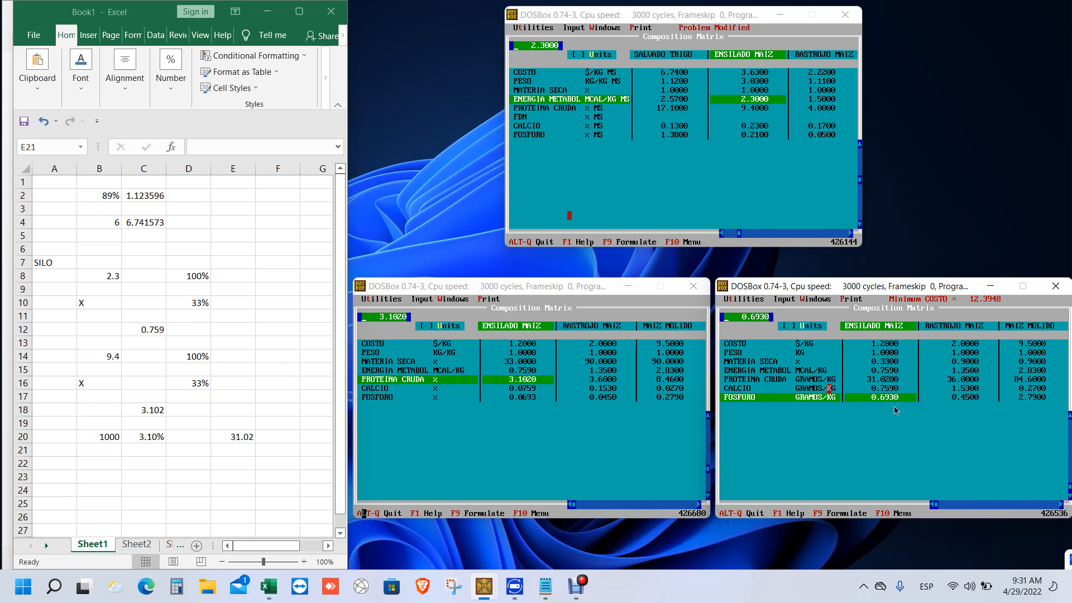
- Switch to the Notepad outline and highlight the composition matrix topic, followed by "Captura de requerimientos nutricionales"
key("super")
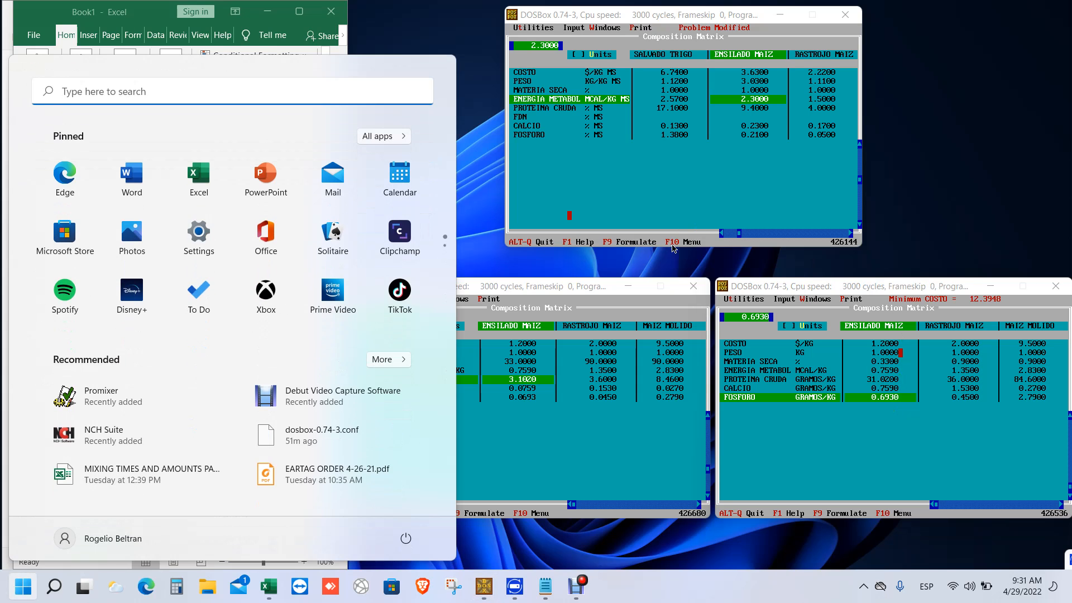
left_click(284, 23)
left_click(268, 14)
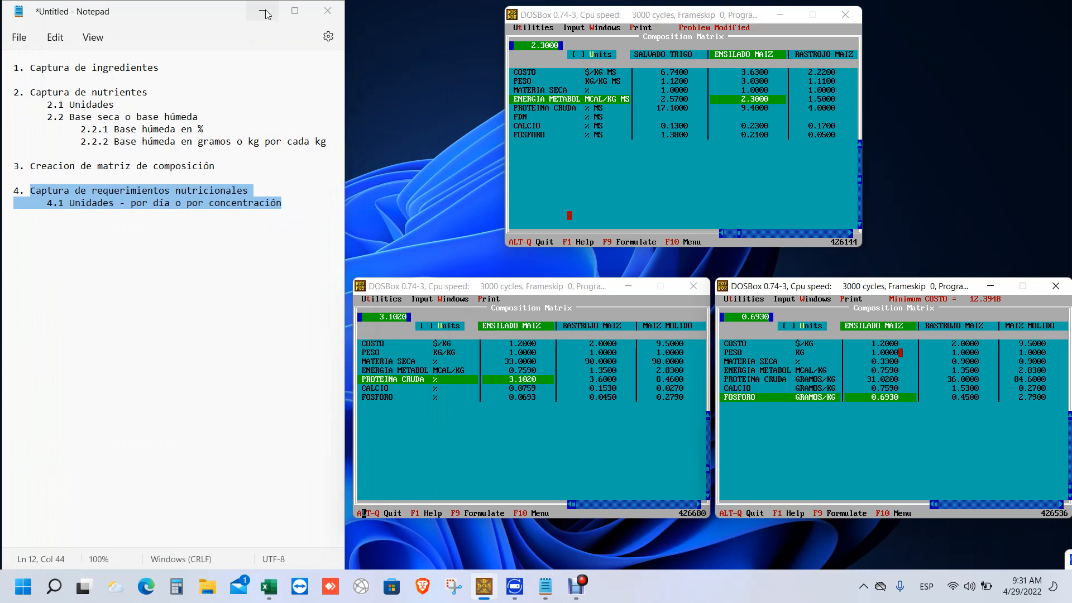
left_click(55, 174)
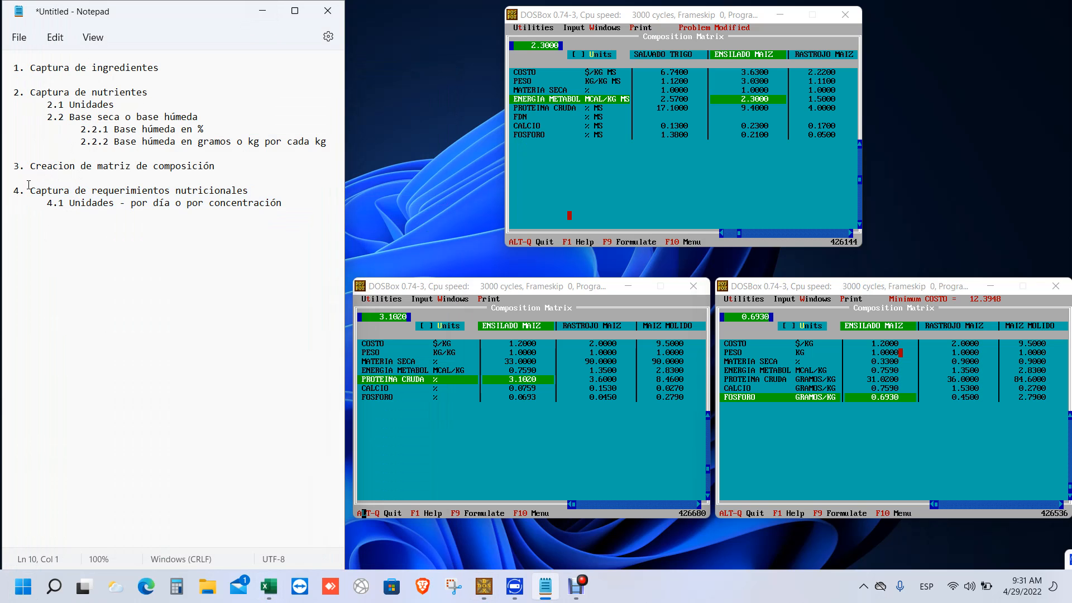
left_click_drag(28, 169, 214, 168)
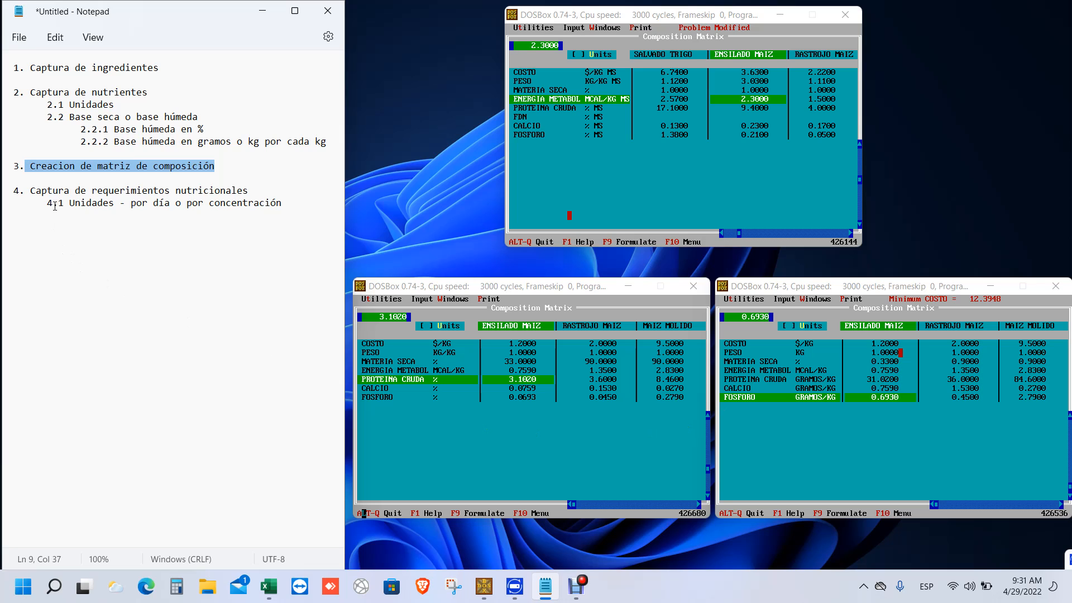
left_click_drag(28, 188, 257, 190)
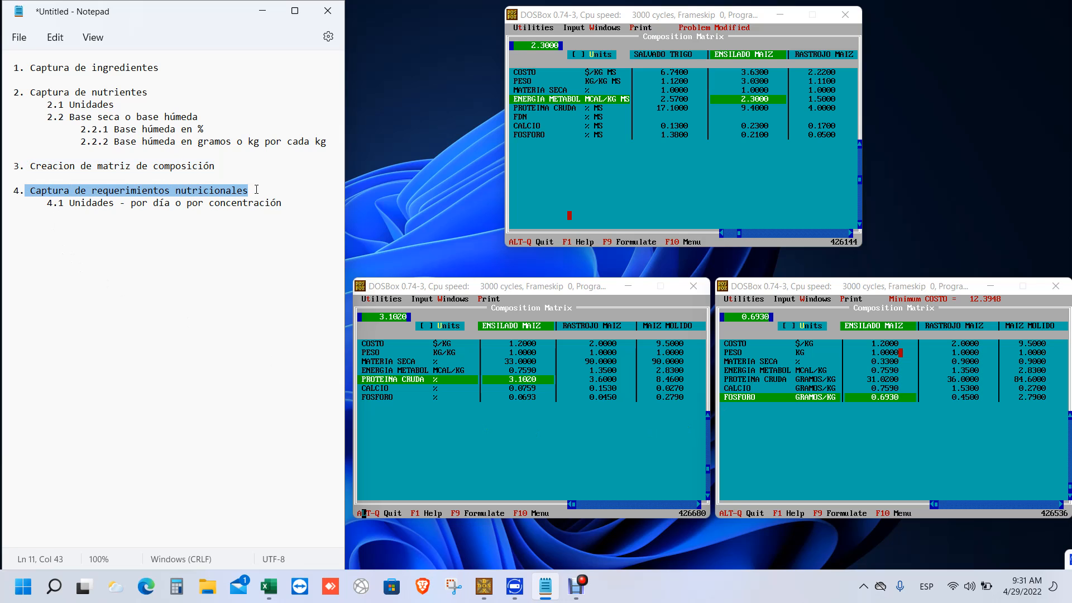
- Switch to the dry-basis problem in DOSBox and open its Nutrient Limits window
left_click(613, 384)
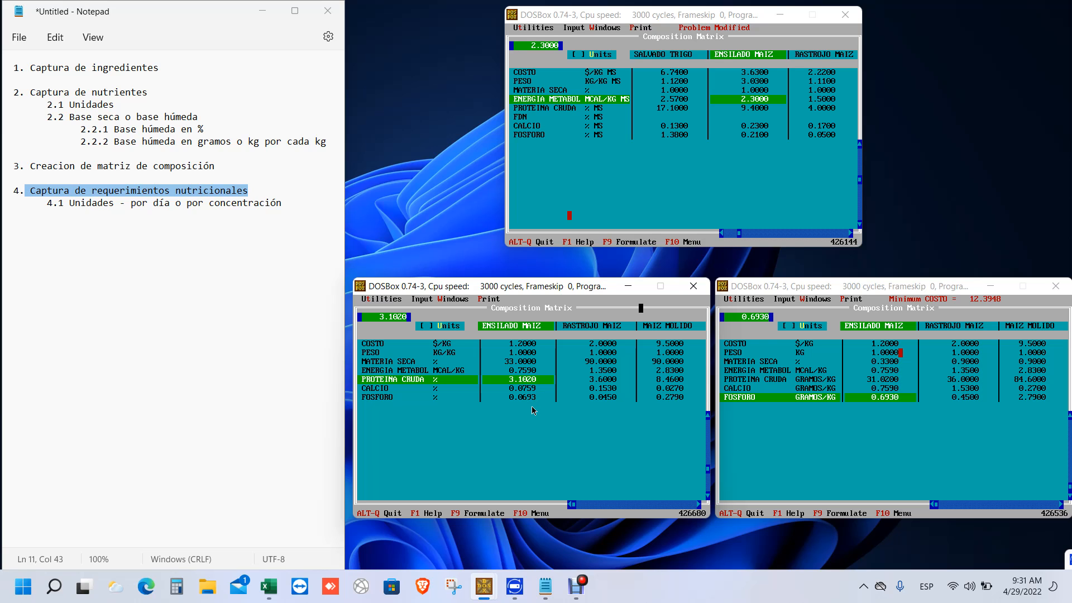
key("super")
left_click(713, 209)
left_click(570, 27)
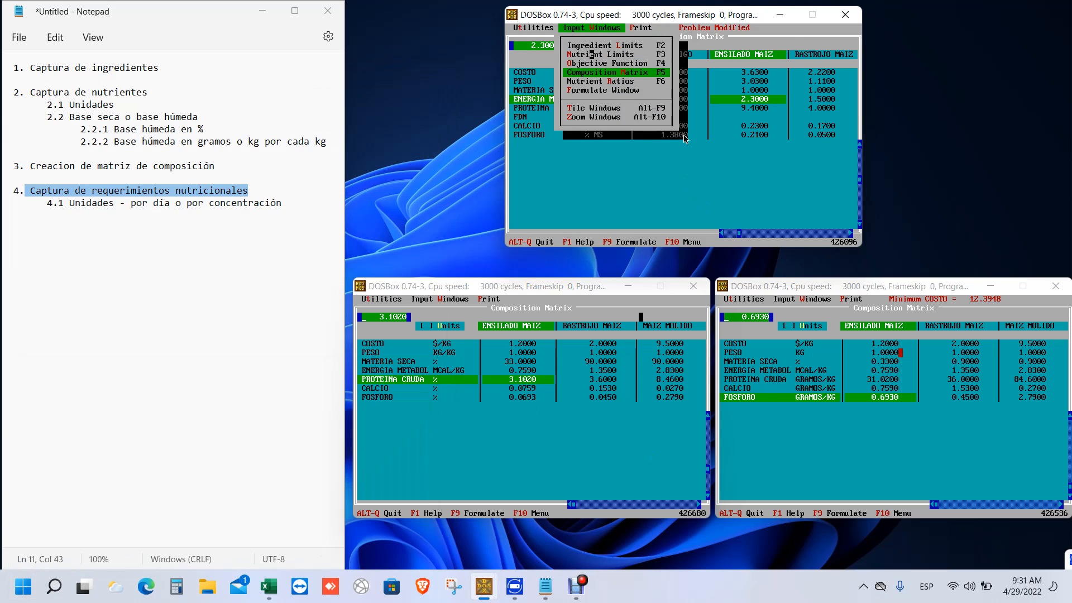
left_click(592, 54)
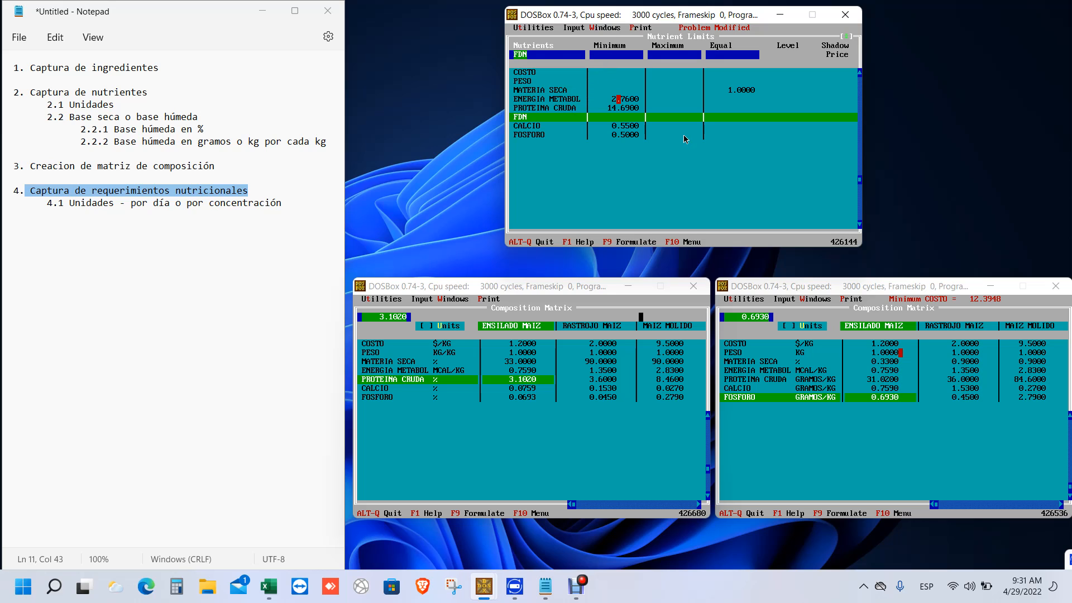
- Review the minimum requirements from MATERIA SECA and ENERGIA METABOL through PROTEINA CRUDA, CALCIO and FOSFORO
left_click(618, 99)
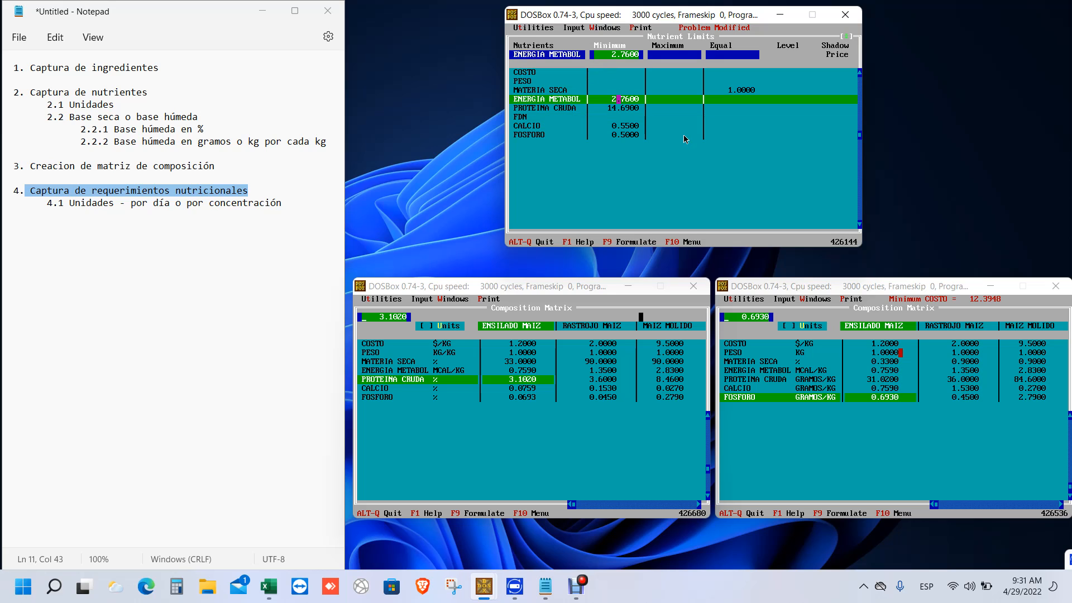
left_click(618, 90)
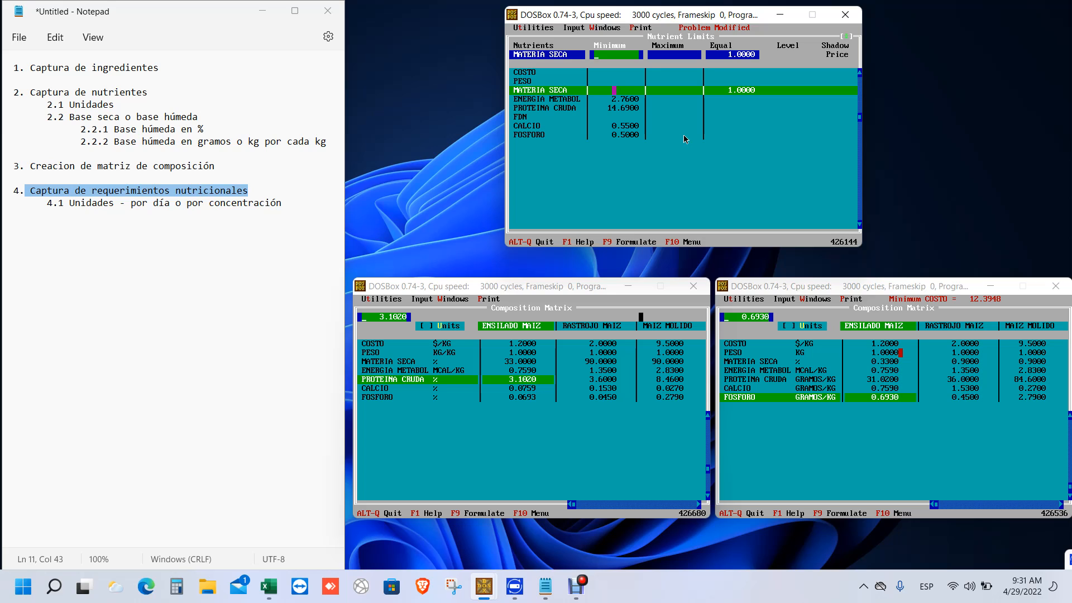
left_click(641, 99)
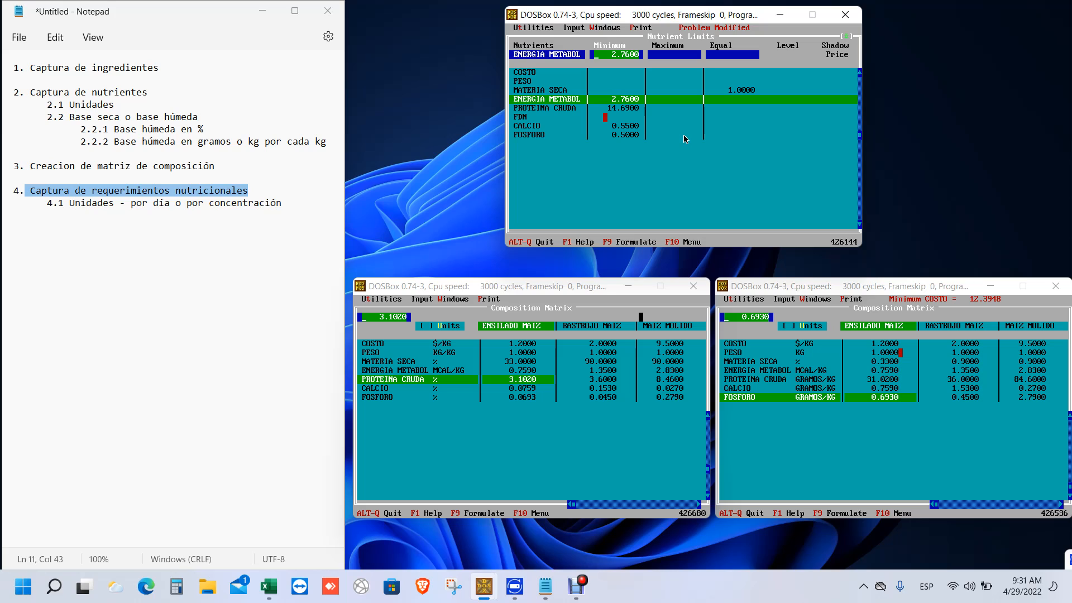
left_click(609, 108)
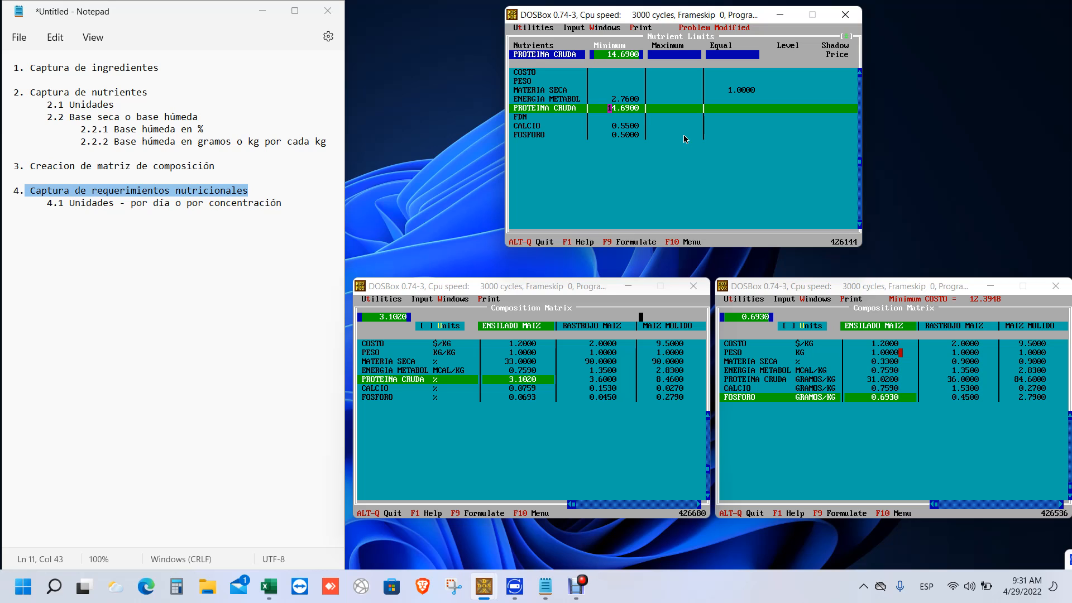
key("Down")
key("Down")
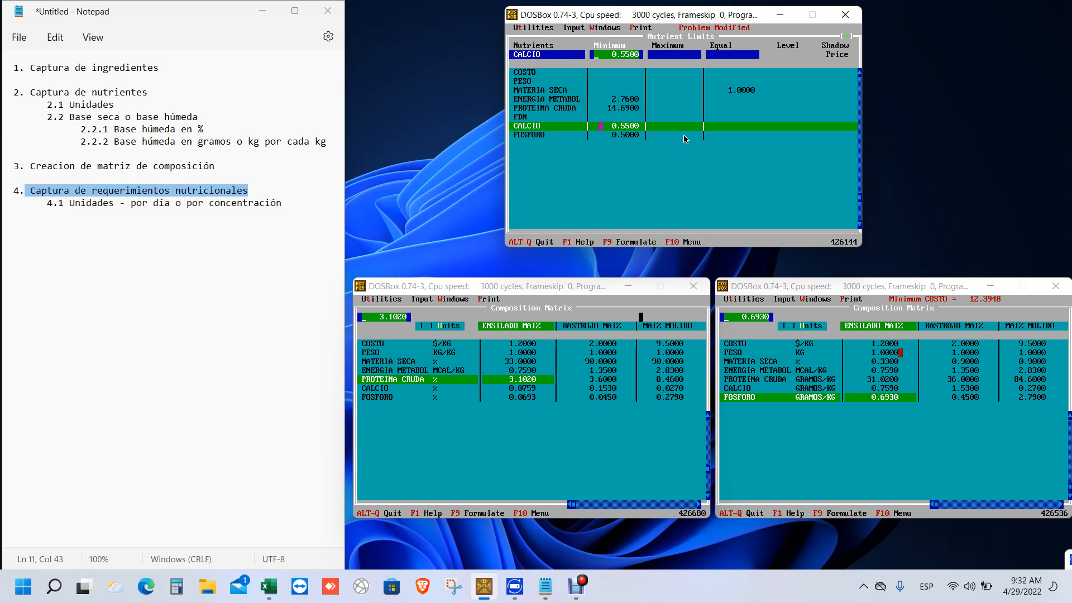
key("Down")
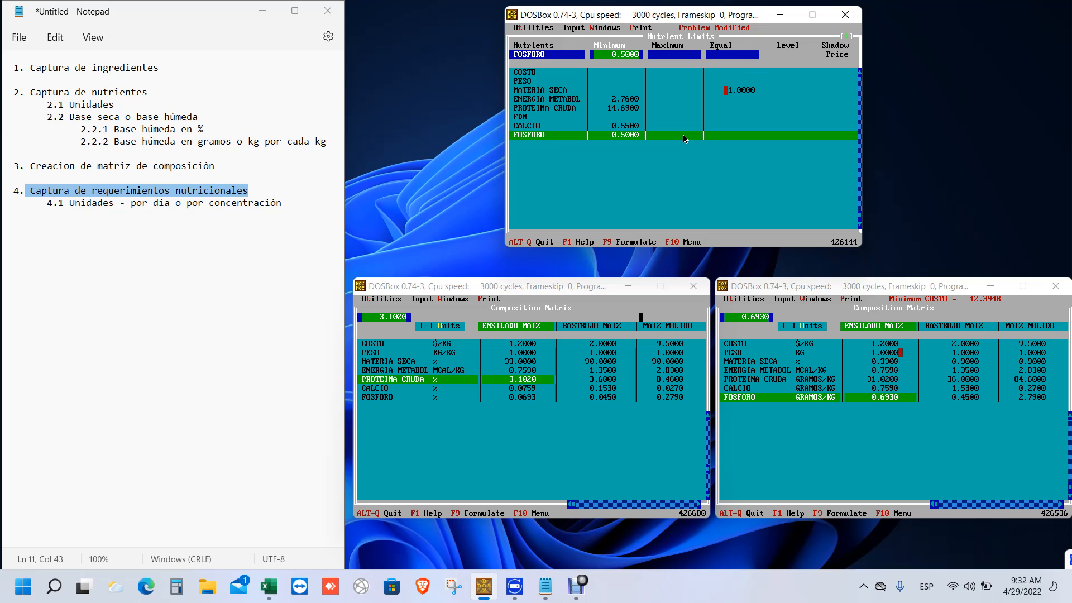
- Check the Equal limit of MATERIA SECA and formulate the dry-basis ration
left_click(726, 89)
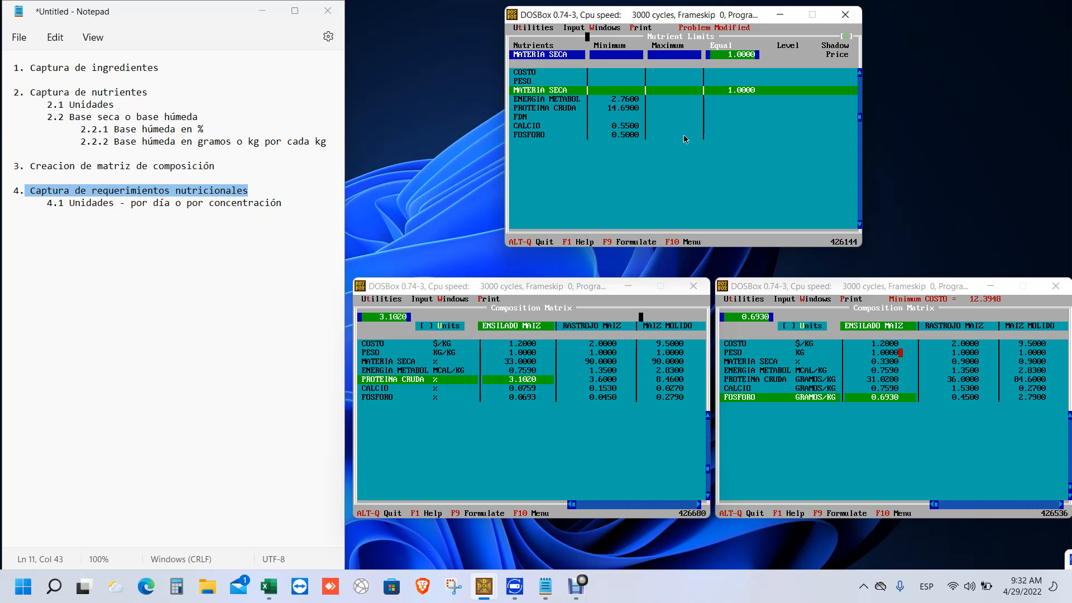
key("Up")
key("Up")
key("Tab")
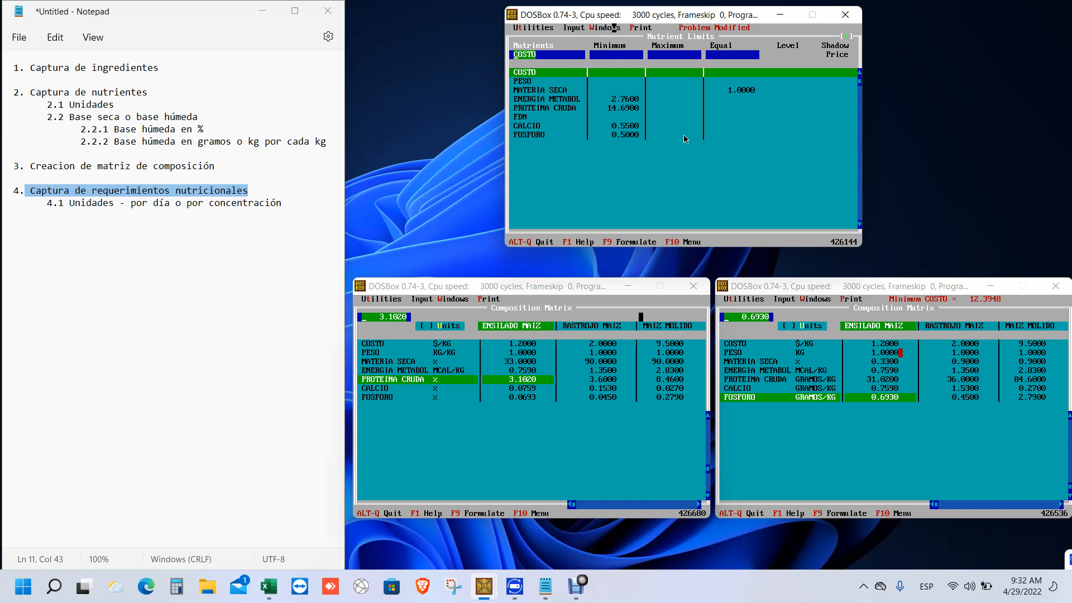
key("alt+w")
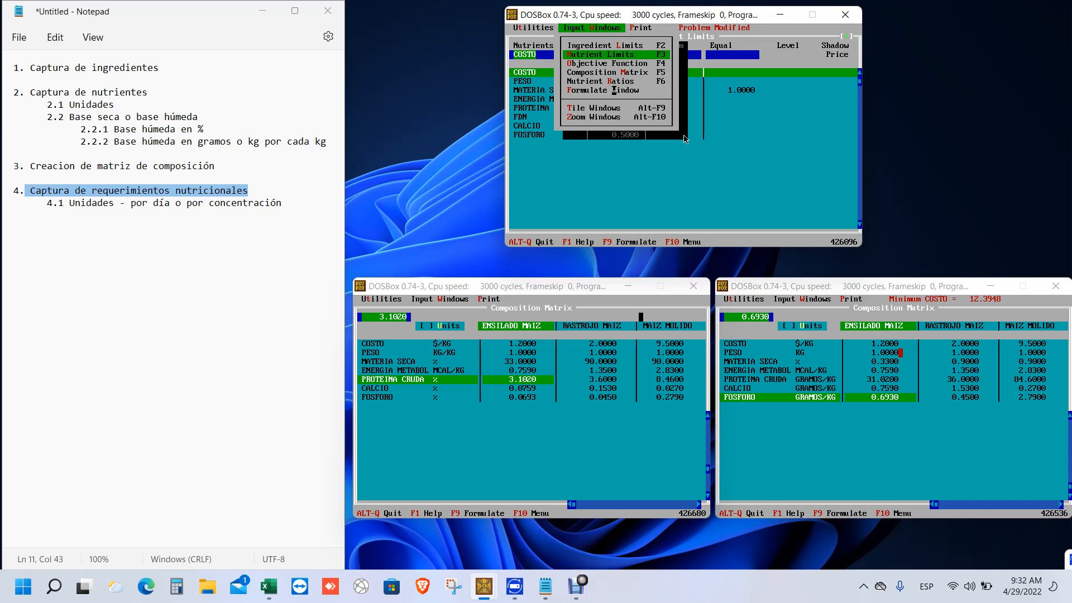
key("f")
key("Return")
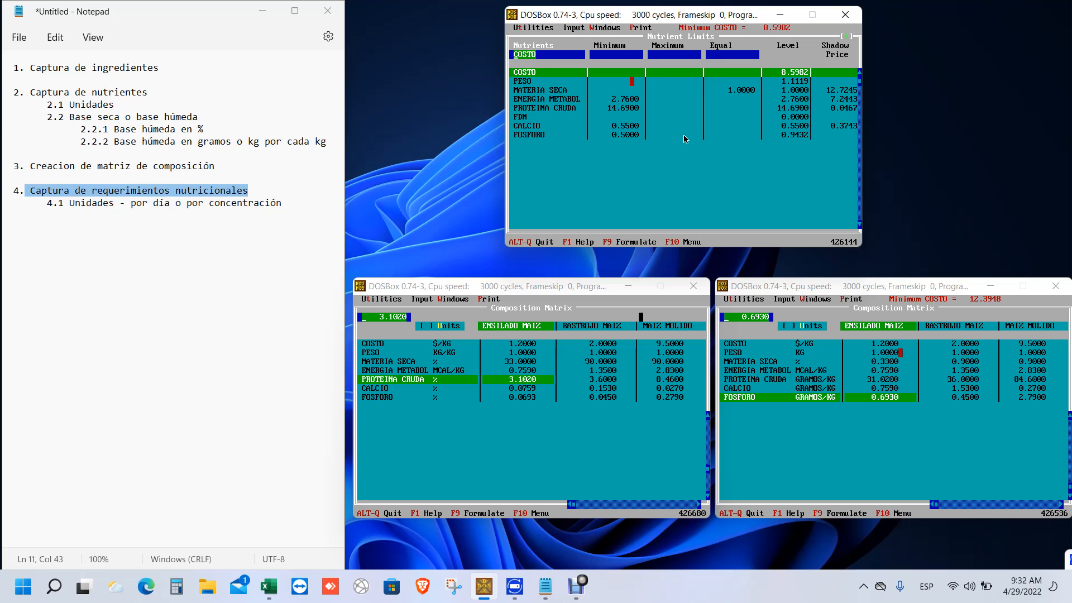
- Check the dry-basis limits of MATERIA SECA, ENERGIA METABOL, PROTEINA CRUDA and FOSFORO, and open the Ingredient Limits window to review ingredient usage
left_click(743, 90)
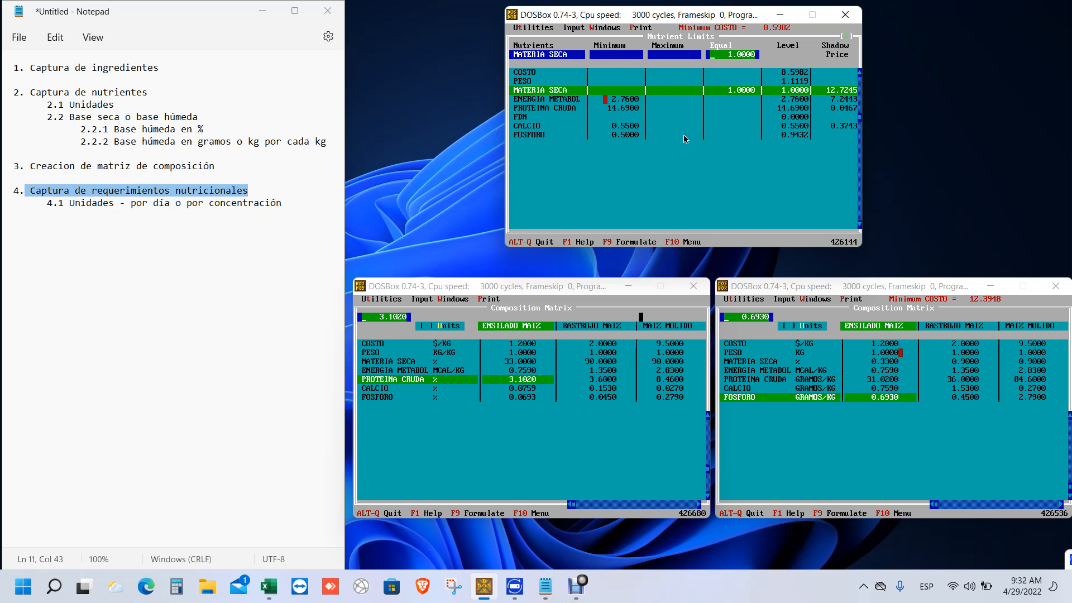
left_click(606, 98)
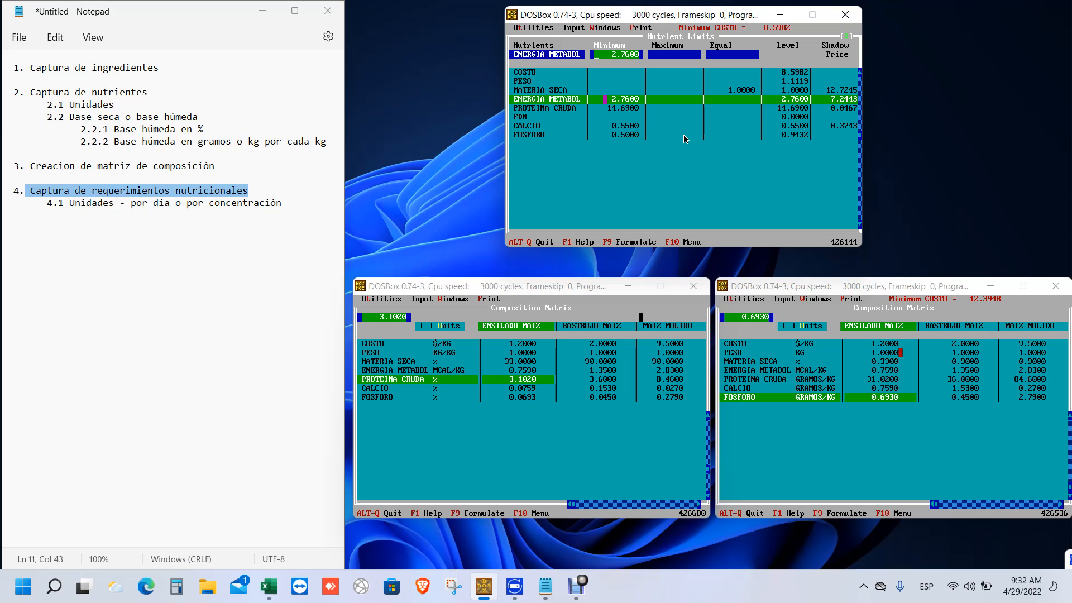
left_click(623, 107)
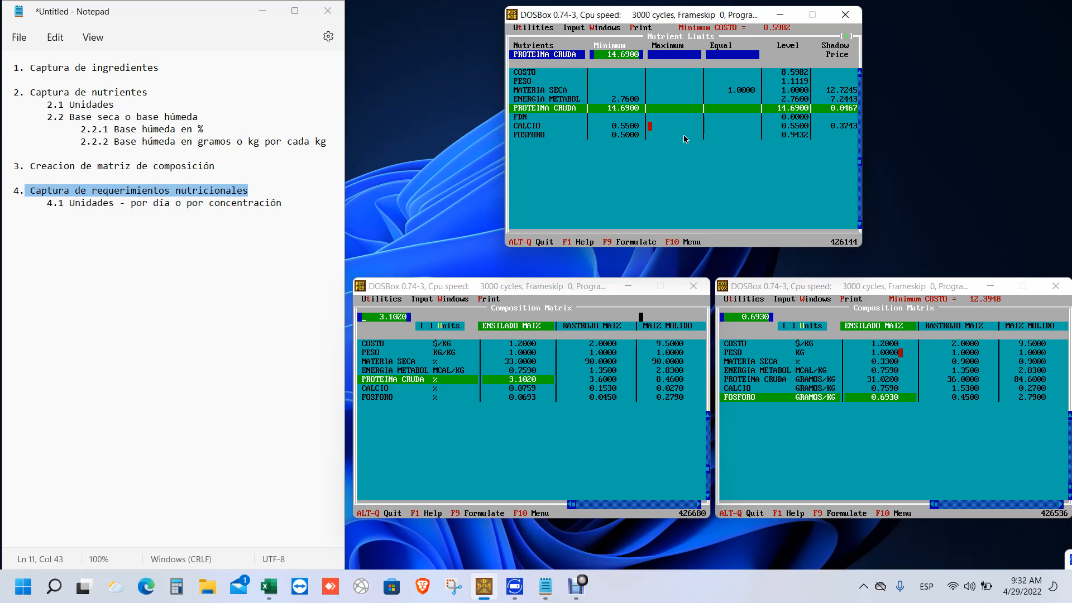
left_click(624, 134)
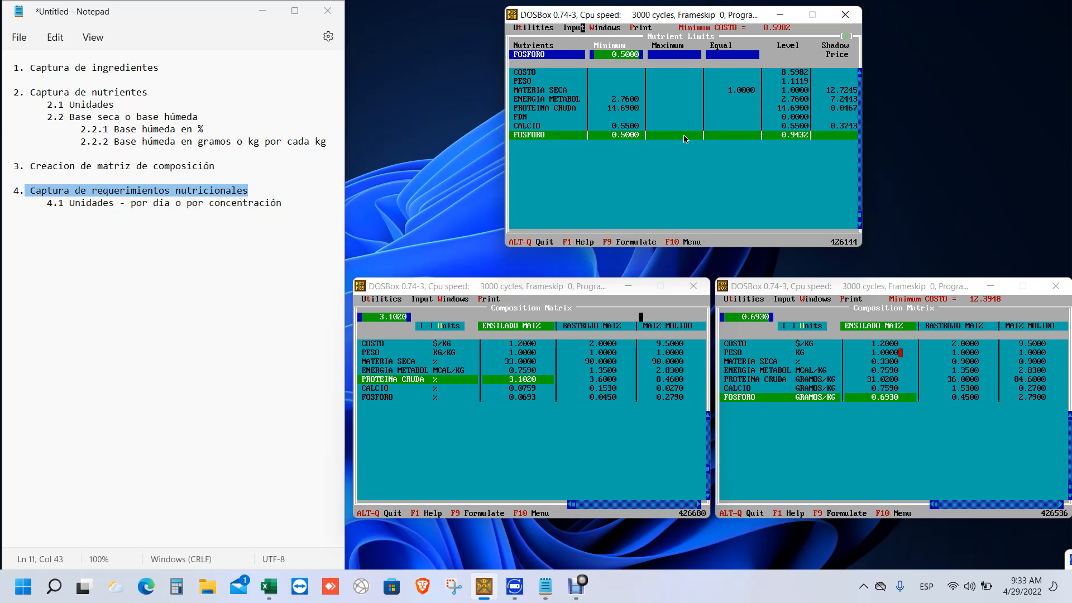
left_click(583, 28)
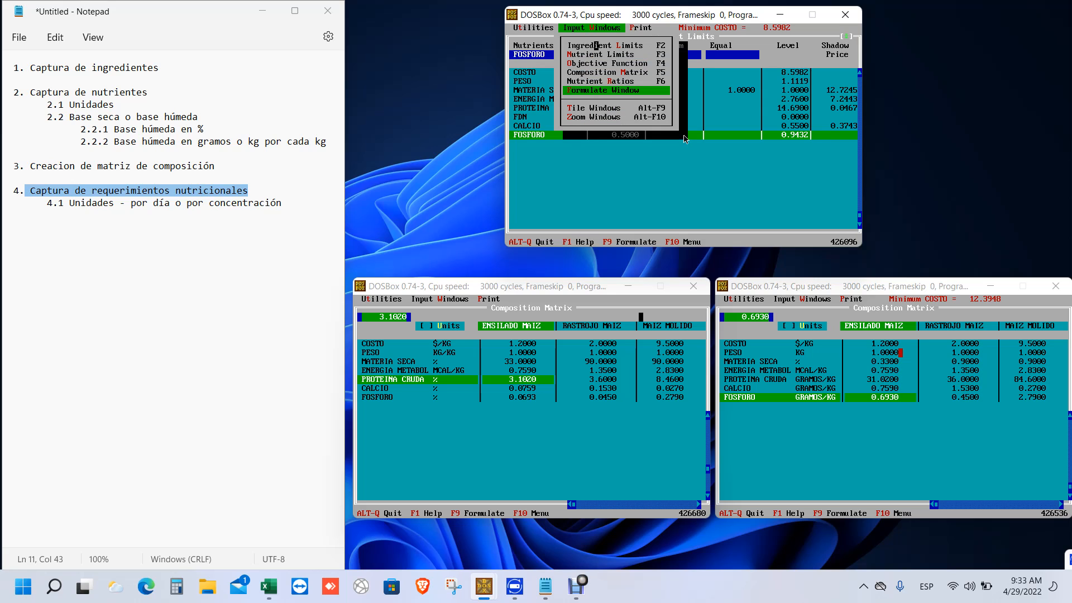
left_click(596, 45)
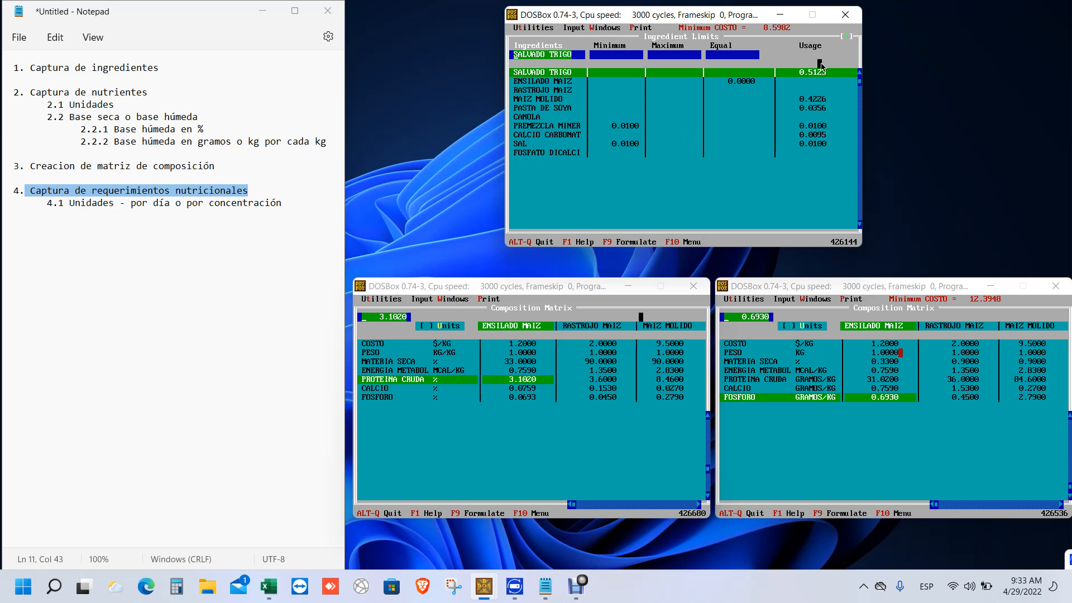
- Switch to the wet-percentage problem and open its Ingredient Limits window
key("super")
left_click(583, 291)
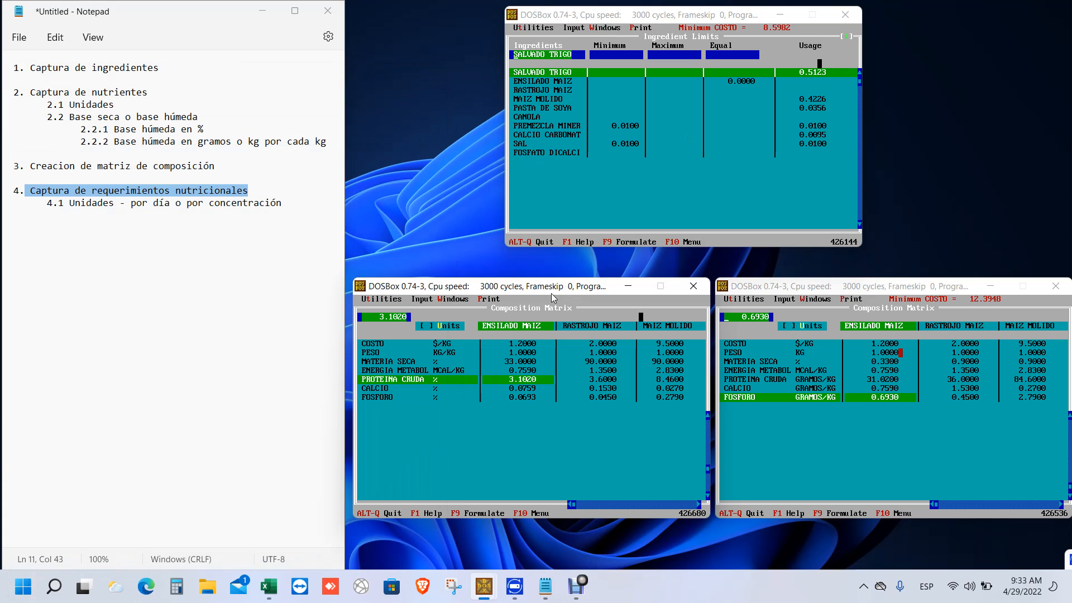
left_click(422, 301)
left_click(449, 300)
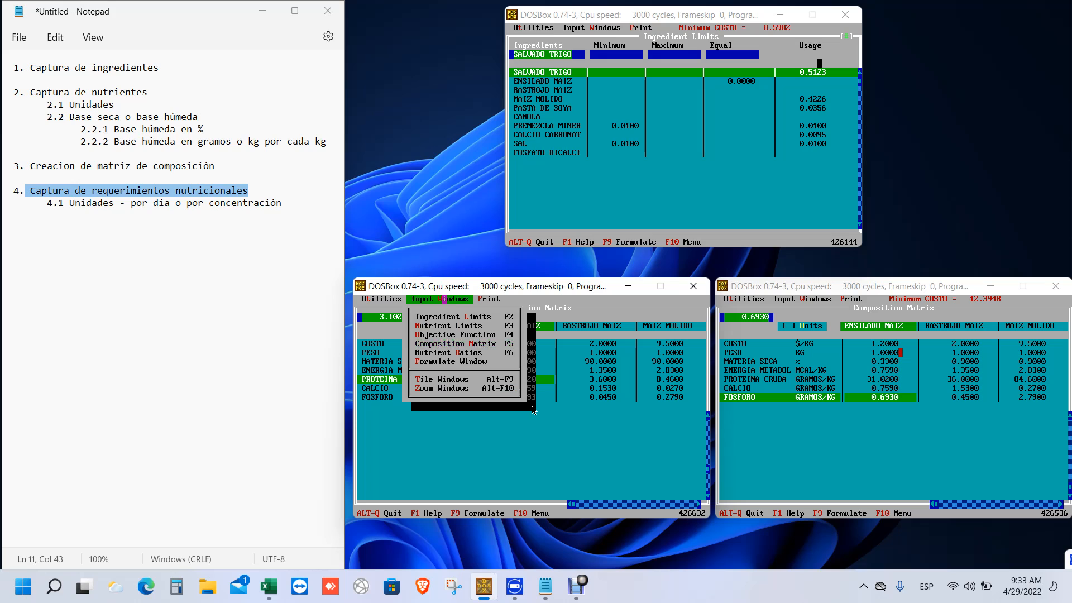
left_click(449, 317)
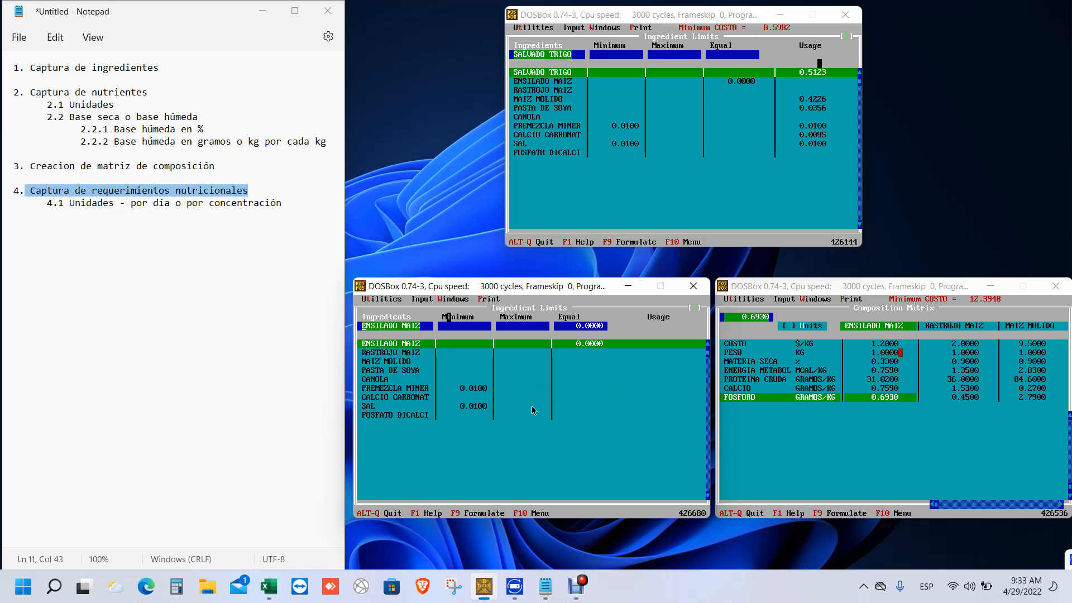
- Clear the Equal limit of ENSILADO MAIZ and formulate the wet-percentage ration
key("Tab")
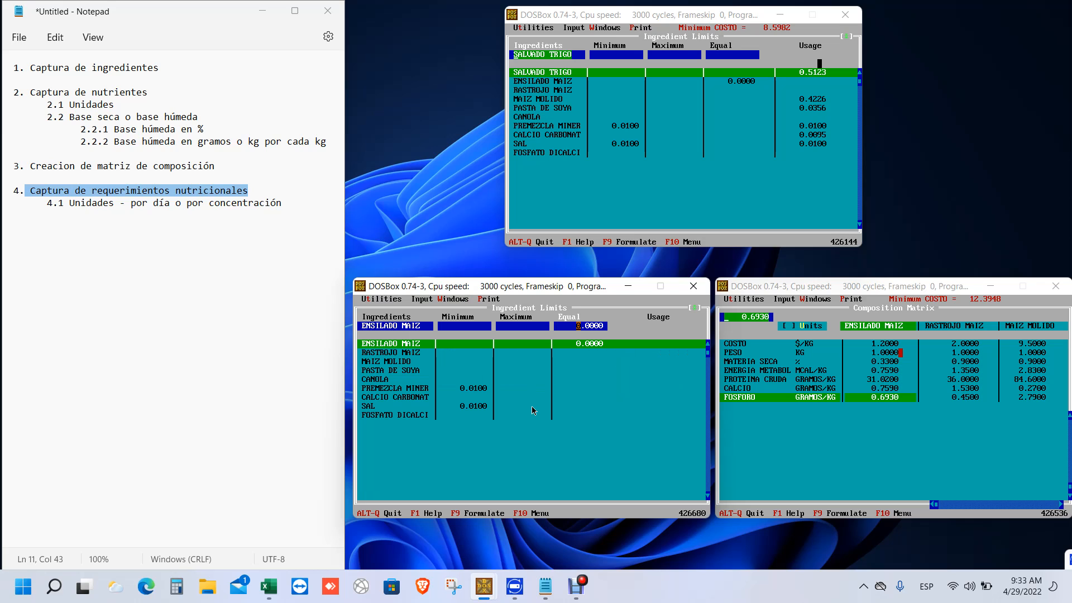
key("Delete")
key("Delete")
key("Delete")
key("Delete")
key("Delete")
key("Delete")
key("Return")
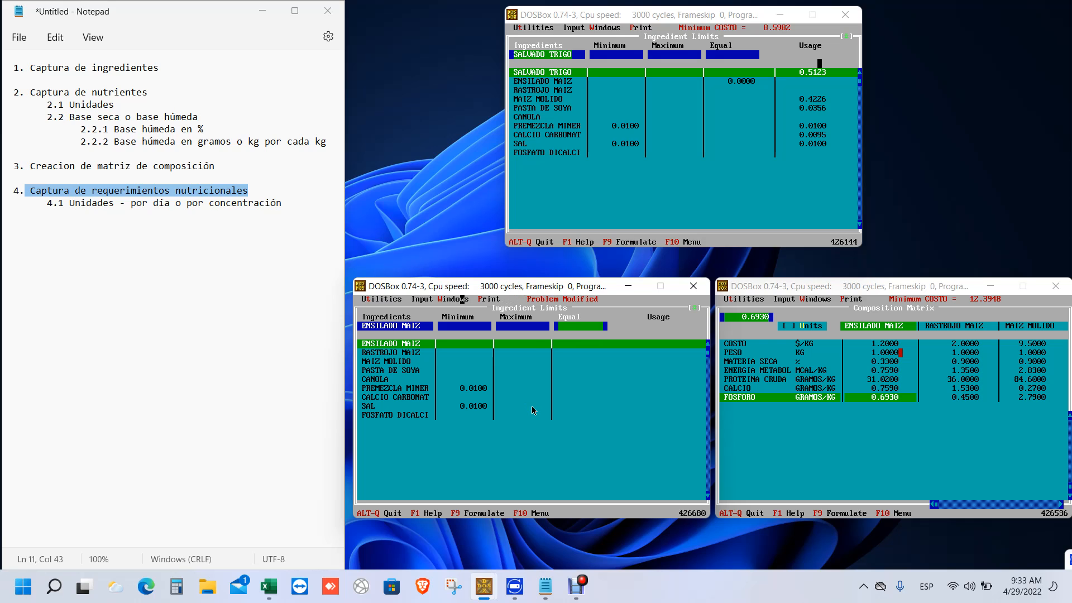
left_click(462, 299)
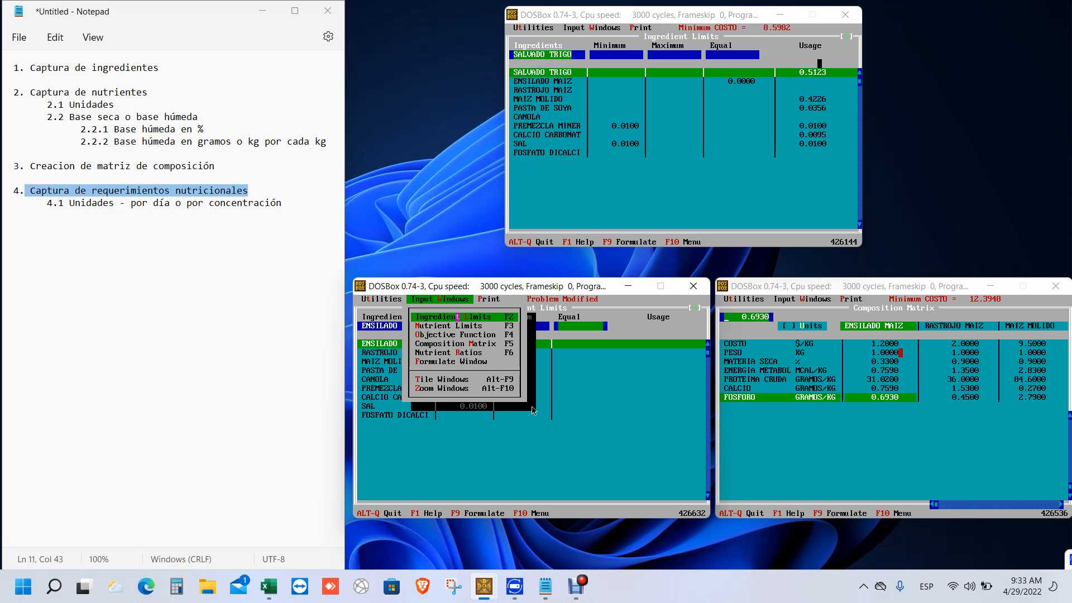
left_click(453, 362)
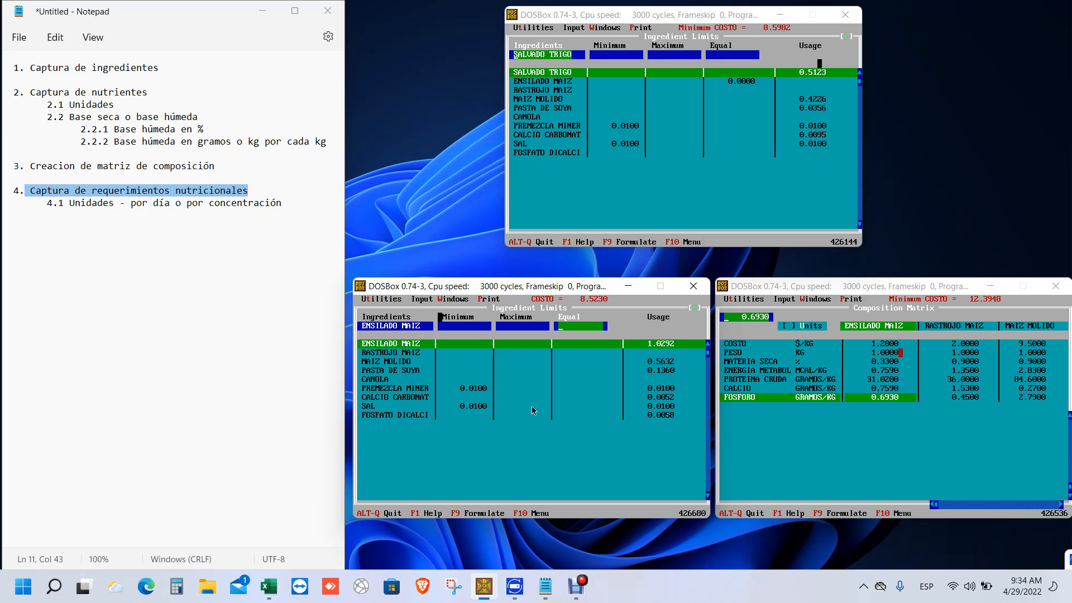
- Open the wet-percentage problem's Nutrient Limits and review the minimums from ENERGIA METABOL through FOSFORO
key("alt+w")
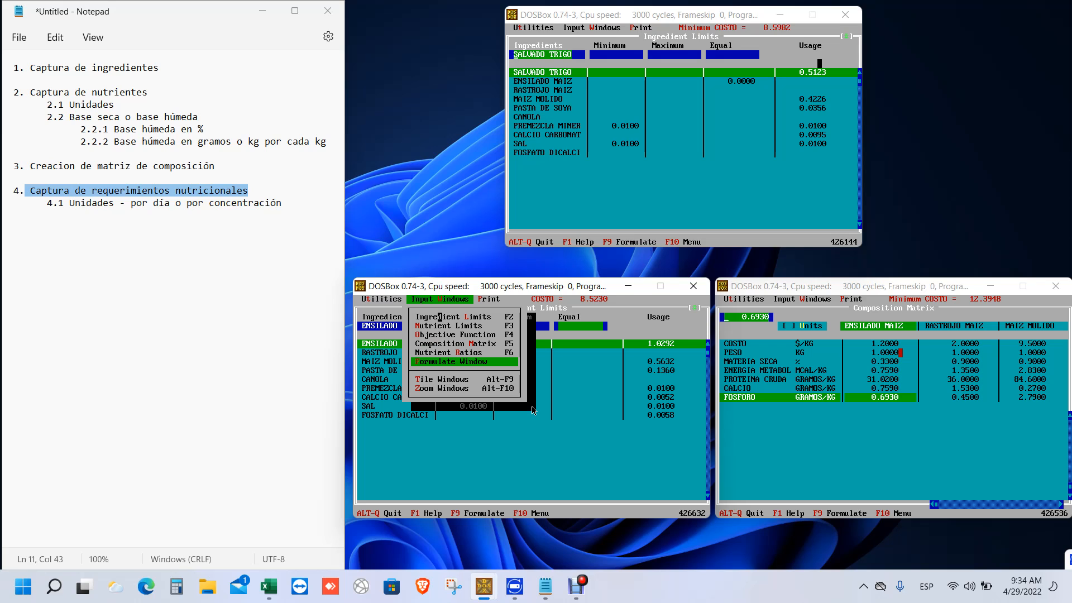
key("F3")
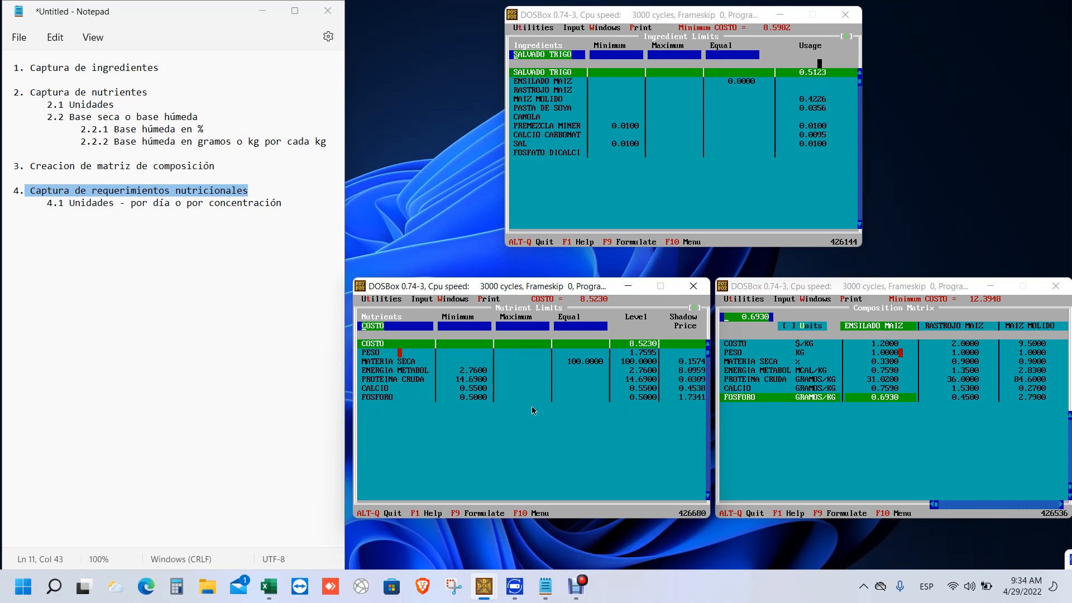
left_click(465, 370)
left_click(466, 380)
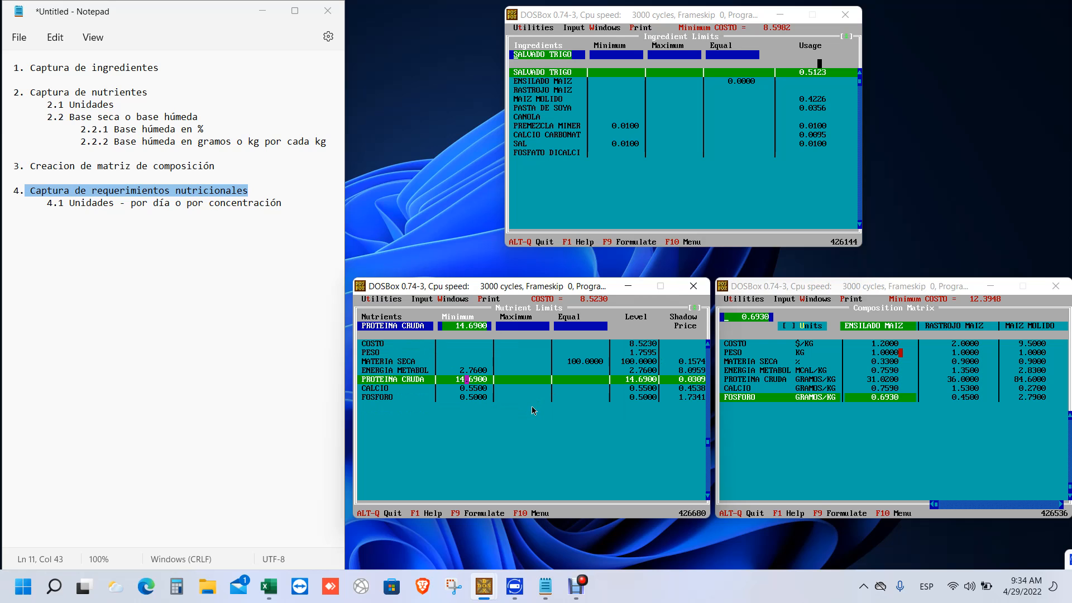
left_click(471, 388)
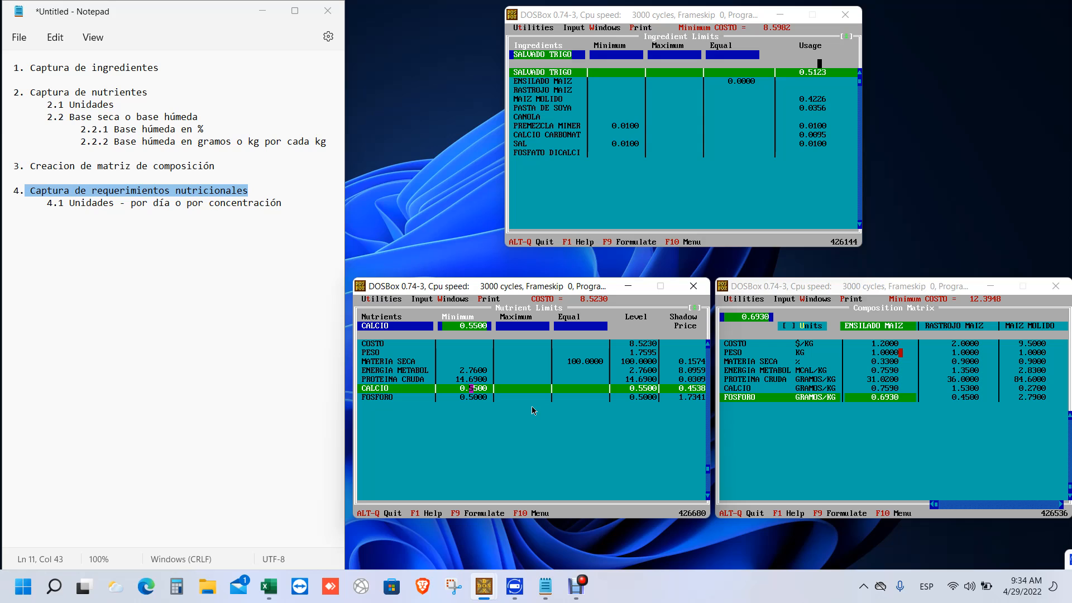
left_click(466, 397)
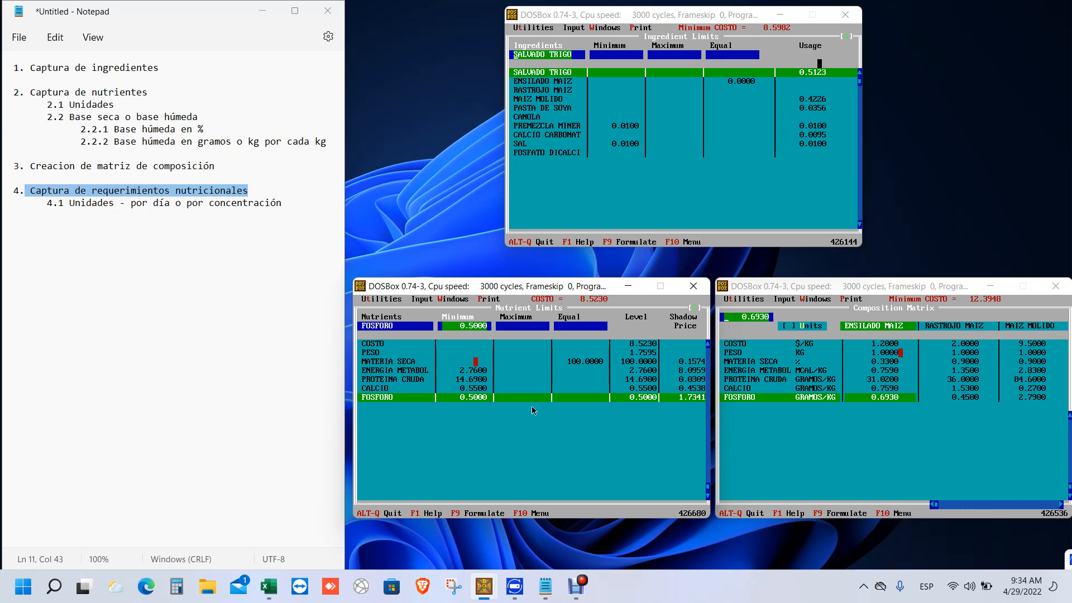
- Examine the MATERIA SECA, COSTO and PESO rows of the wet-percentage Nutrient Limits
left_click(476, 361)
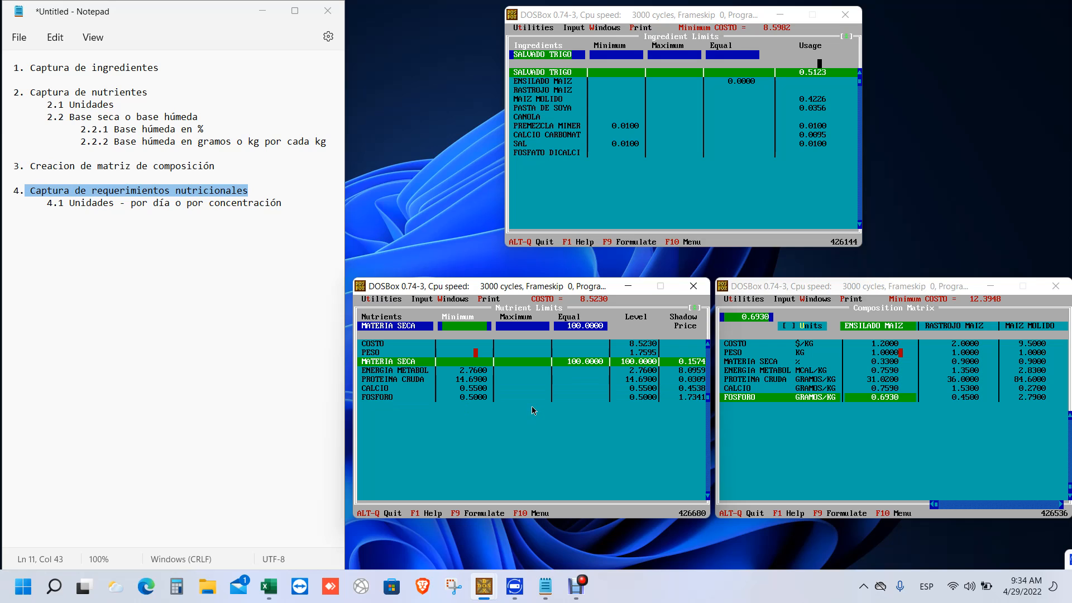
left_click(471, 343)
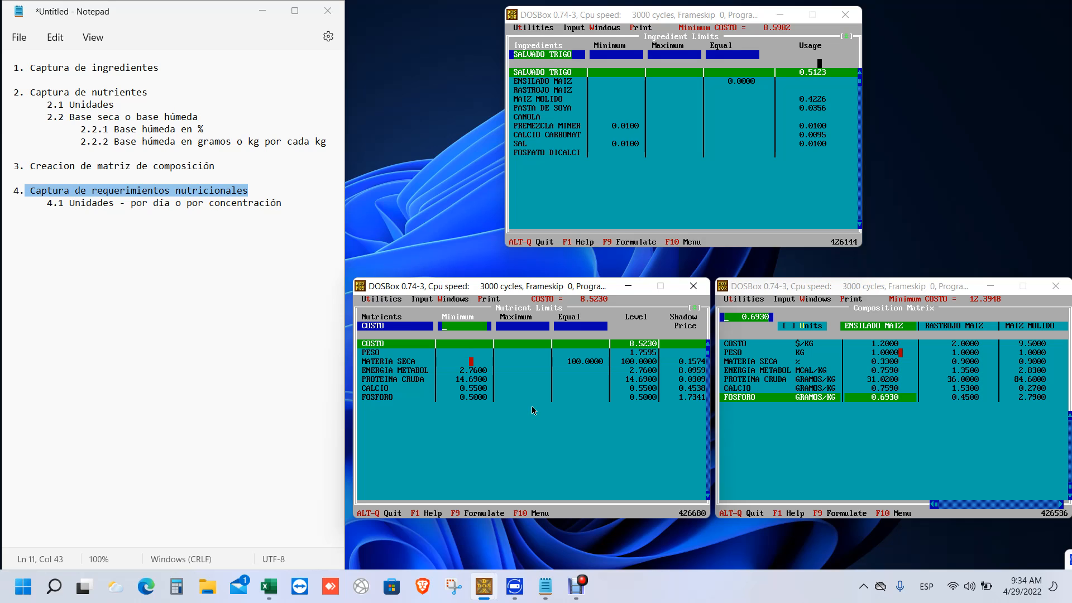
left_click(471, 361)
left_click(476, 352)
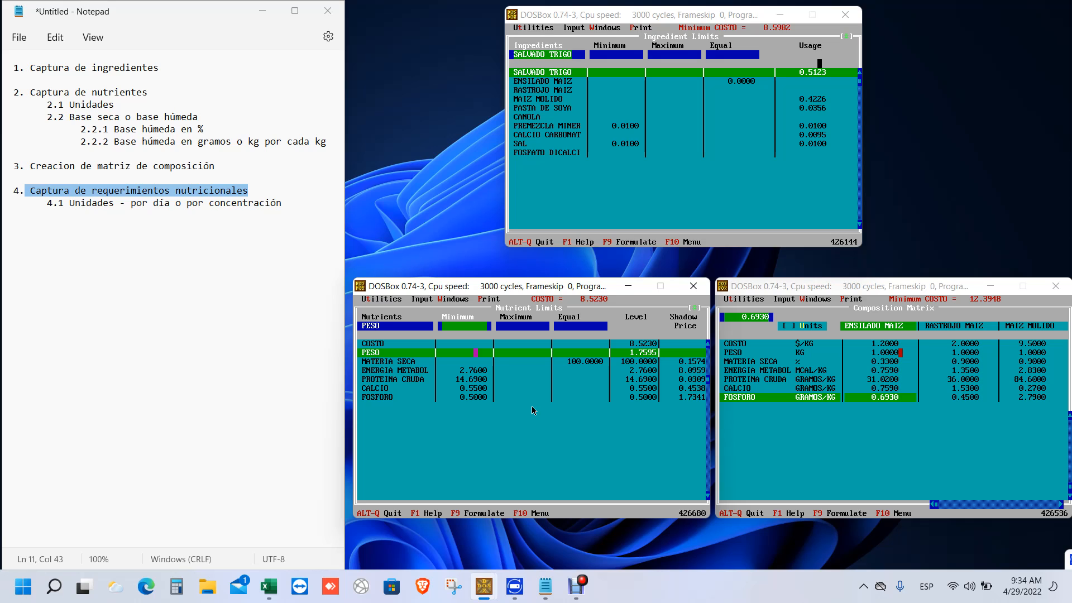
left_click(463, 362)
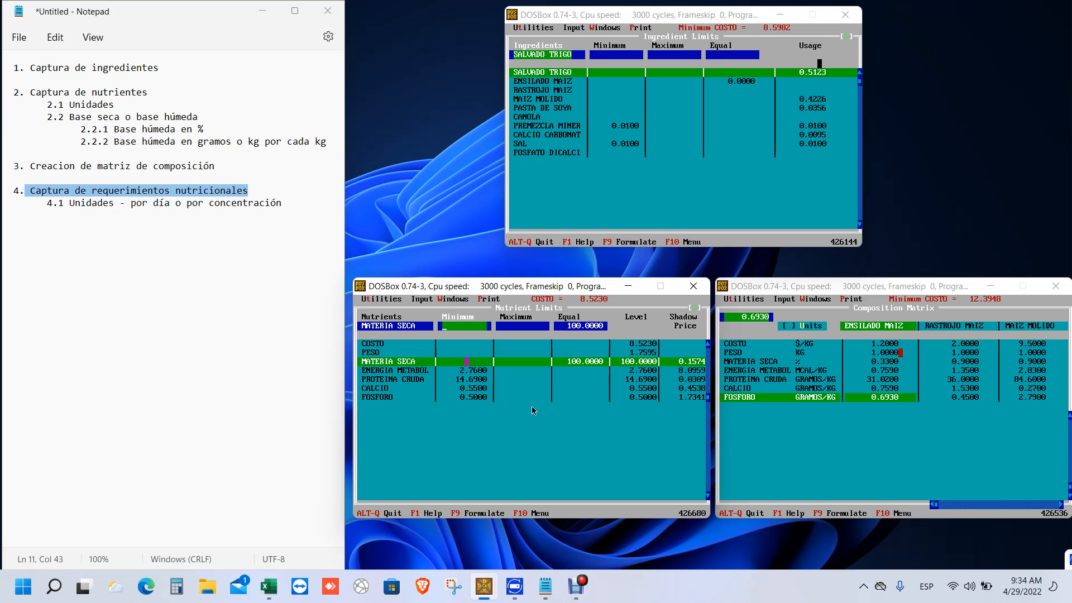
- Return to the wet-percentage problem's Ingredient Limits window to review the usage of each ingredient
left_click(462, 300)
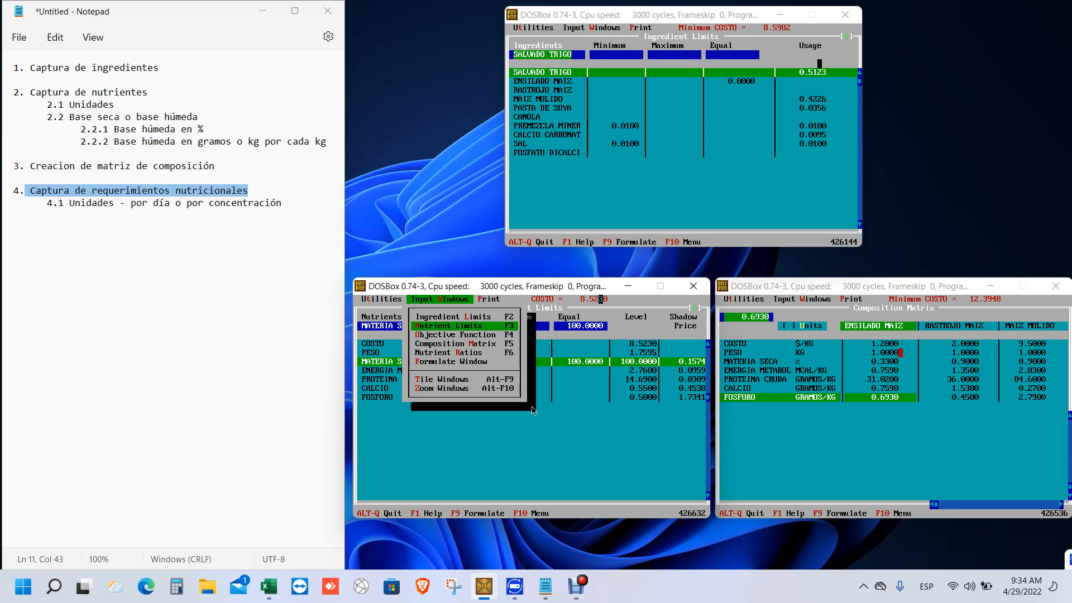
key("Return")
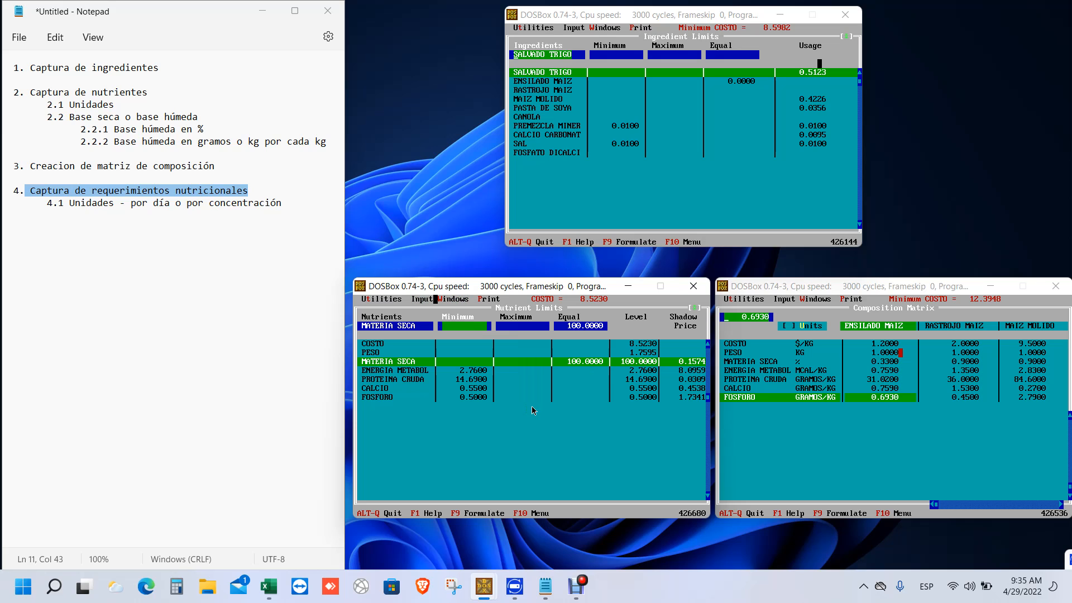
left_click(445, 300)
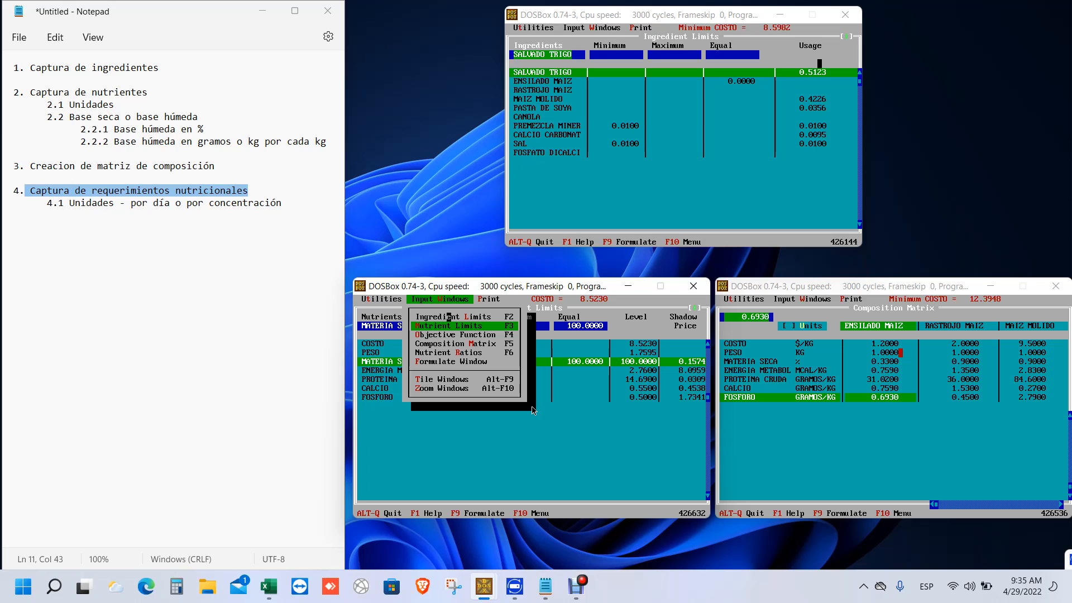
left_click(448, 317)
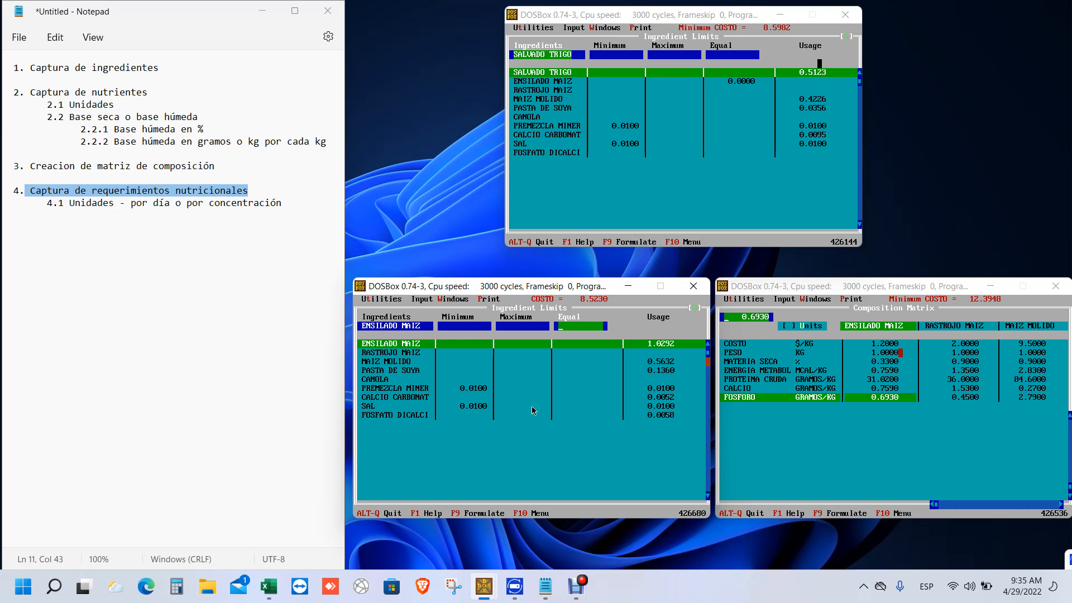
- Switch to the grams-per-kilogram problem and formulate its ration
key("super")
left_click(893, 406)
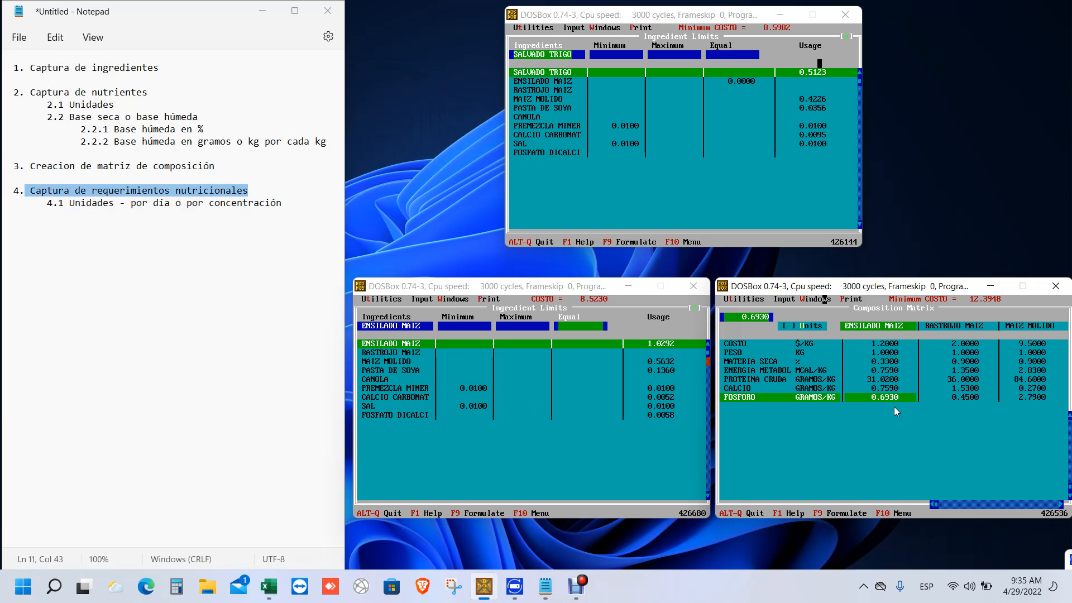
left_click(824, 299)
left_click(811, 361)
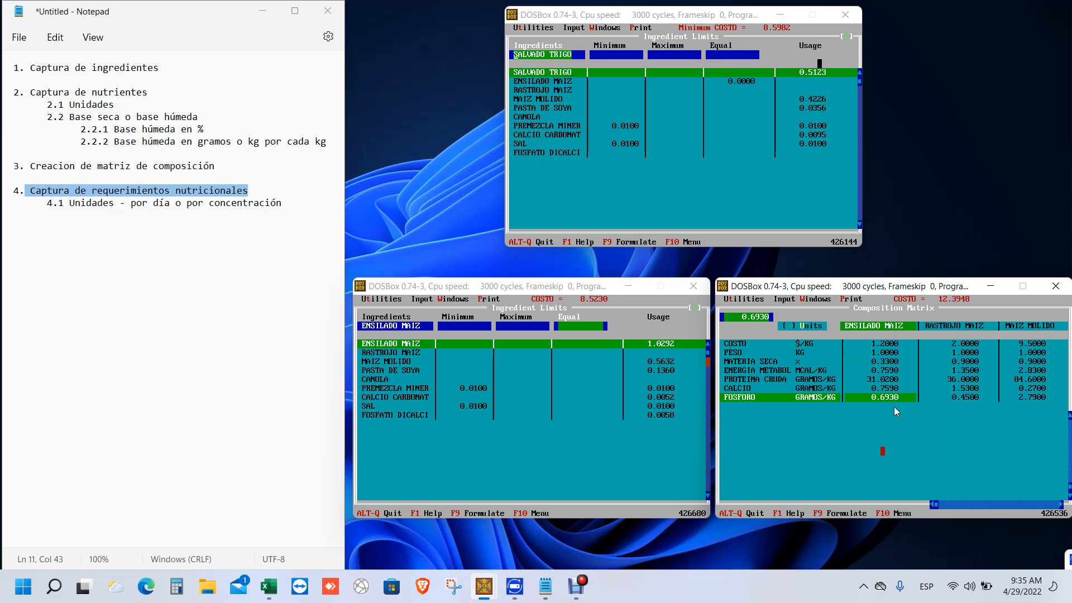
- Open the grams-per-kilogram problem's Nutrient Limits and review the MATERIA SECA maximum and the minimums from ENERGIA METABOL through FOSFORO
left_click(793, 299)
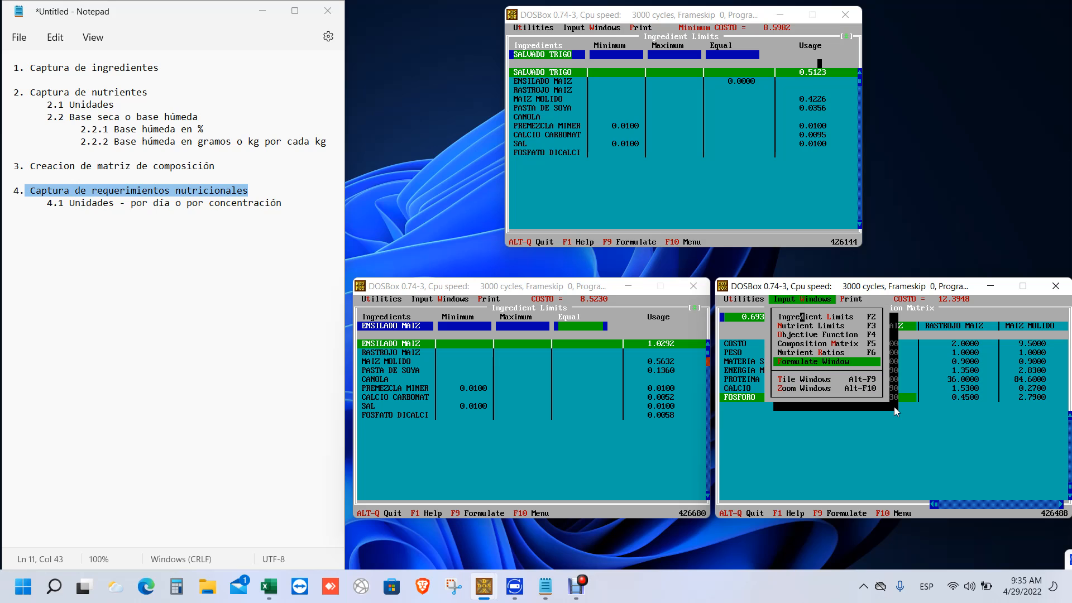
left_click(802, 326)
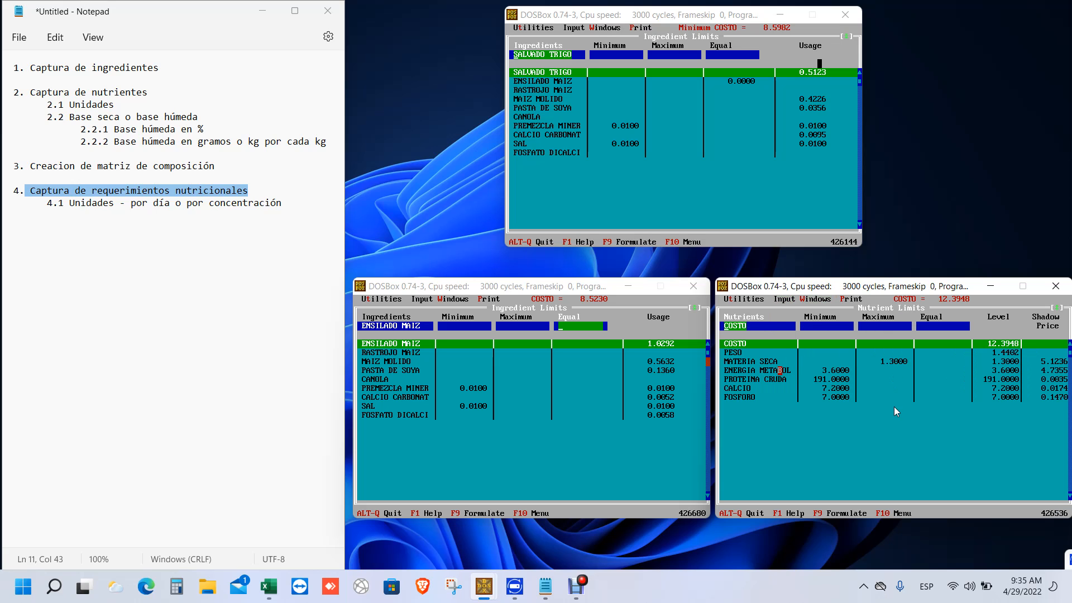
left_click(776, 361)
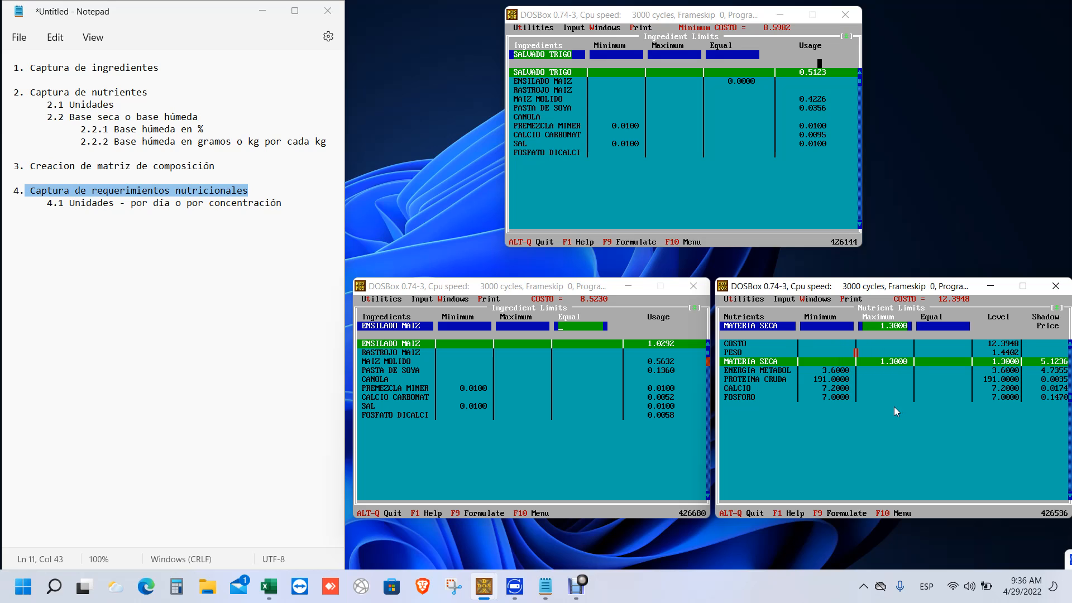
left_click(802, 370)
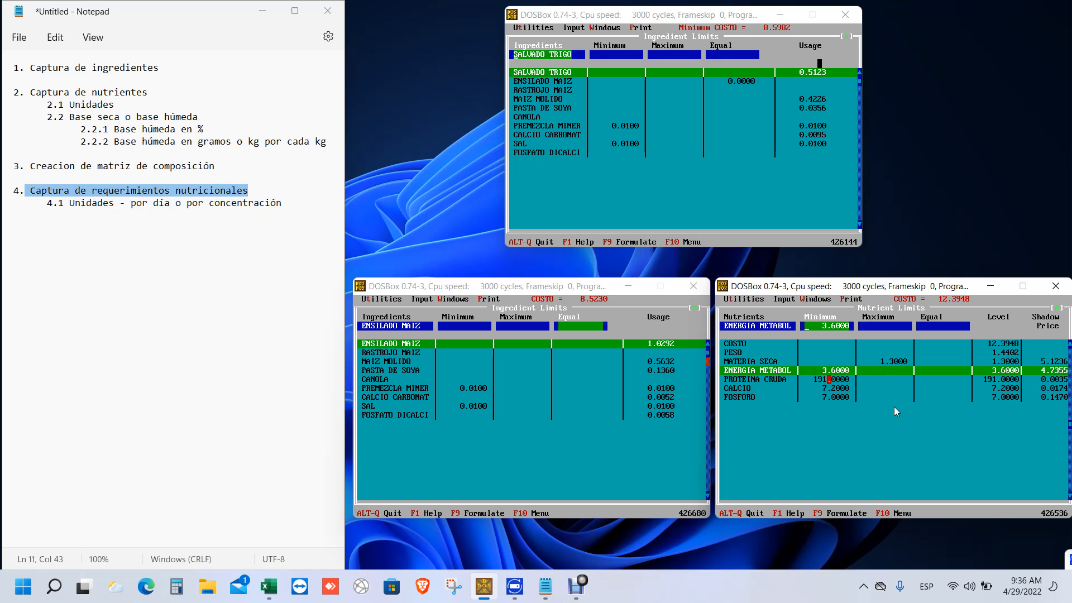
left_click(833, 379)
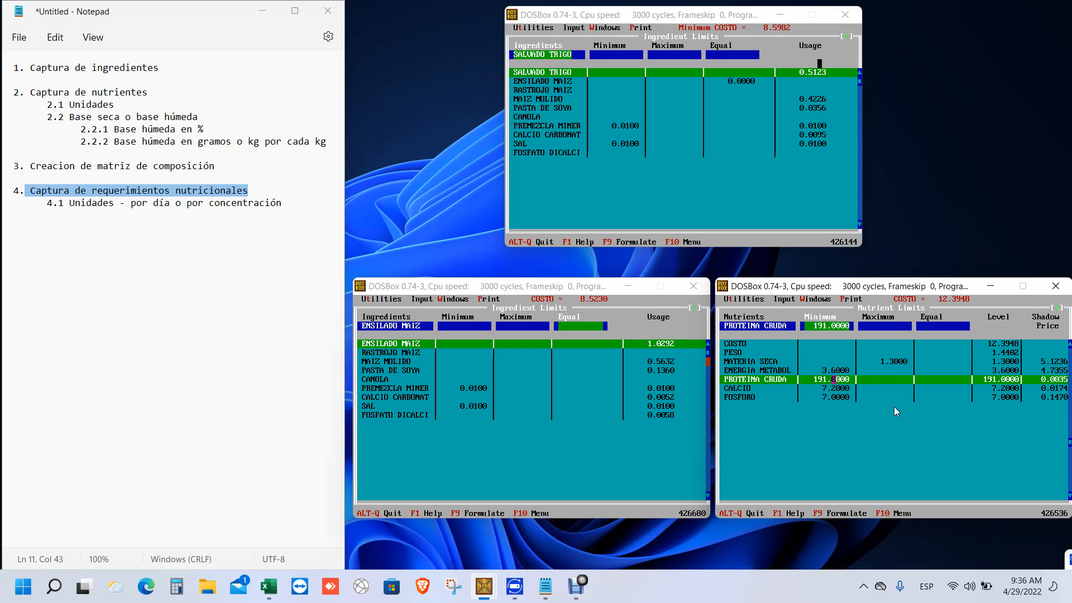
left_click(803, 388)
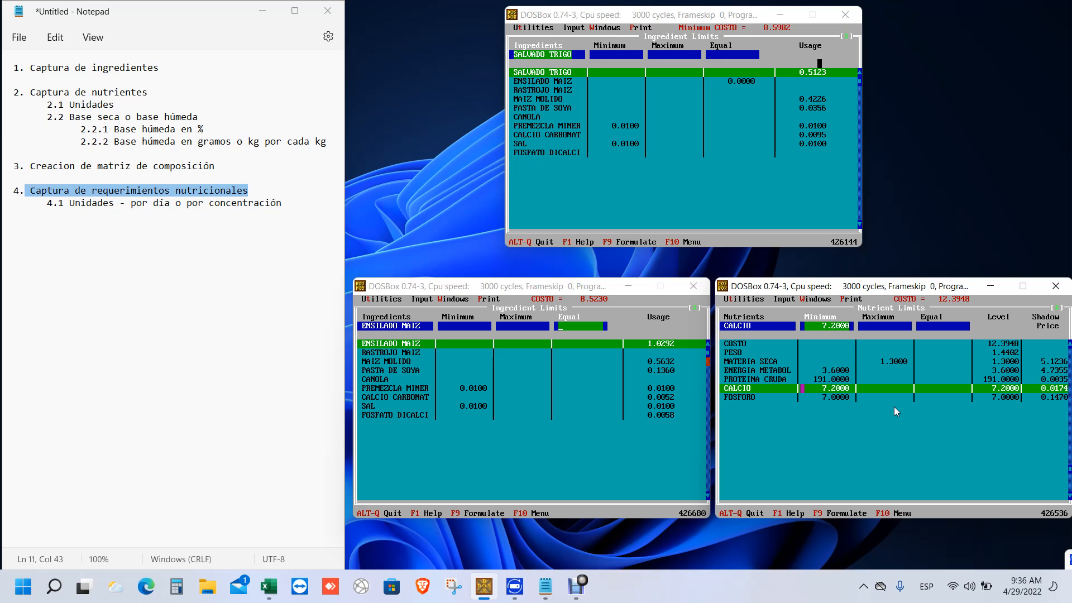
left_click(806, 397)
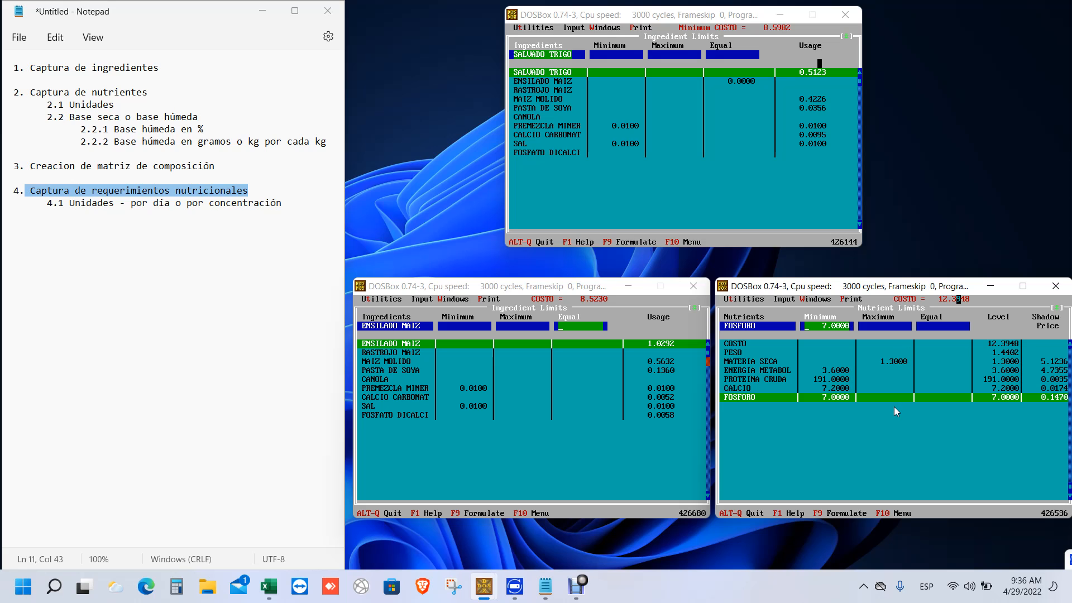
- Bring up the grams-per-kilogram problem's Ingredient Limits and review the usage of each ingredient
left_click(802, 299)
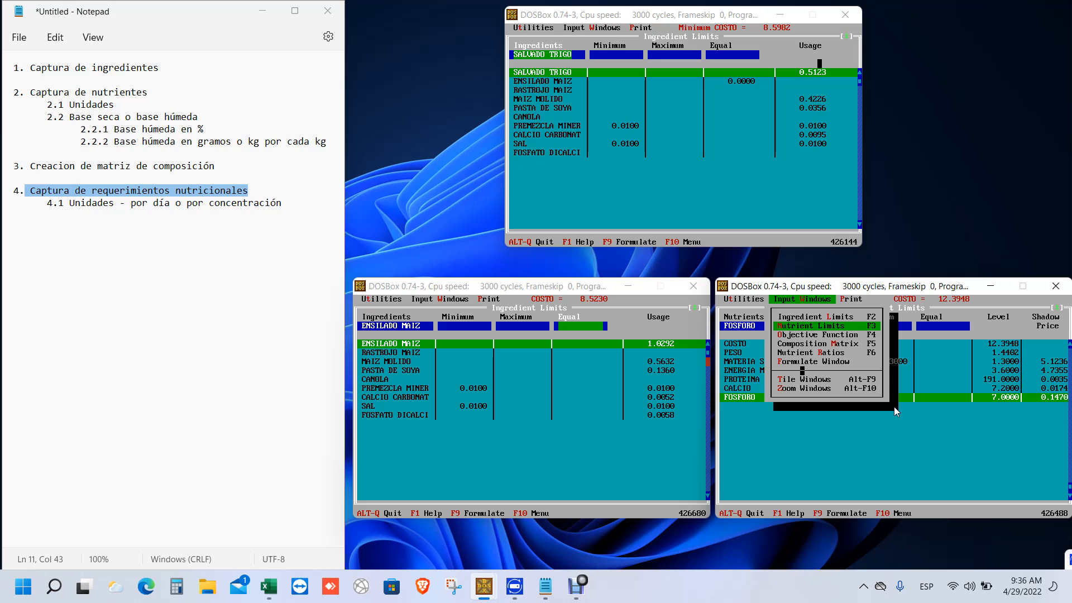
key("Return")
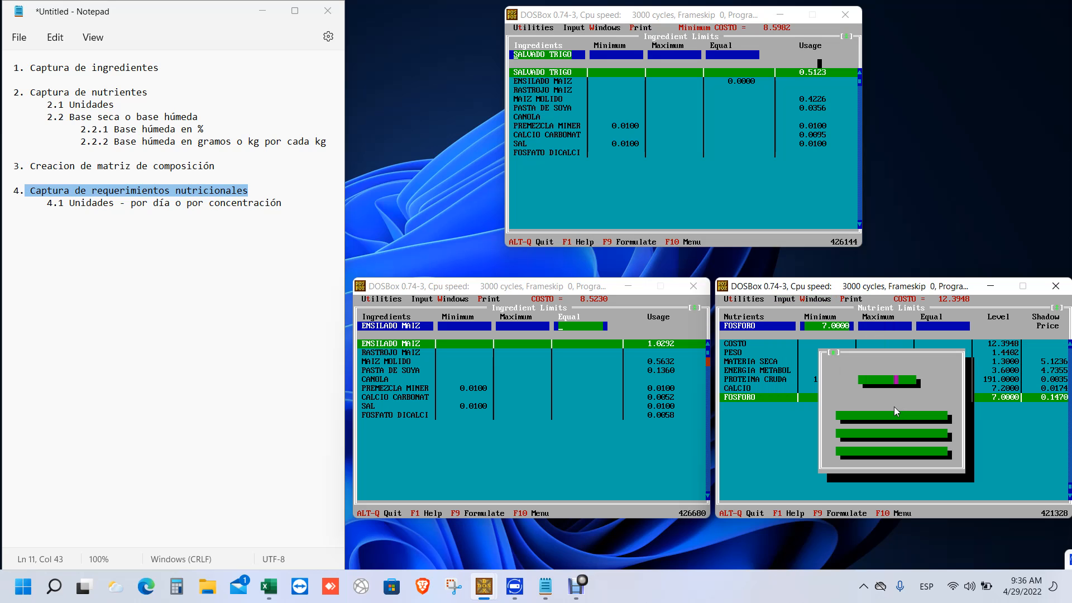
left_click(816, 300)
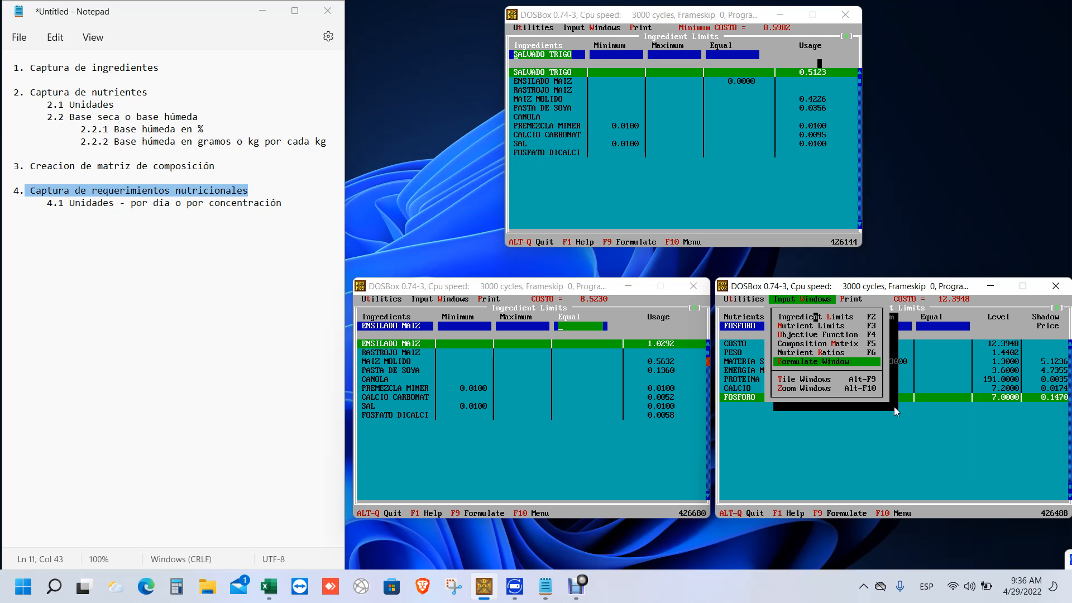
left_click(816, 316)
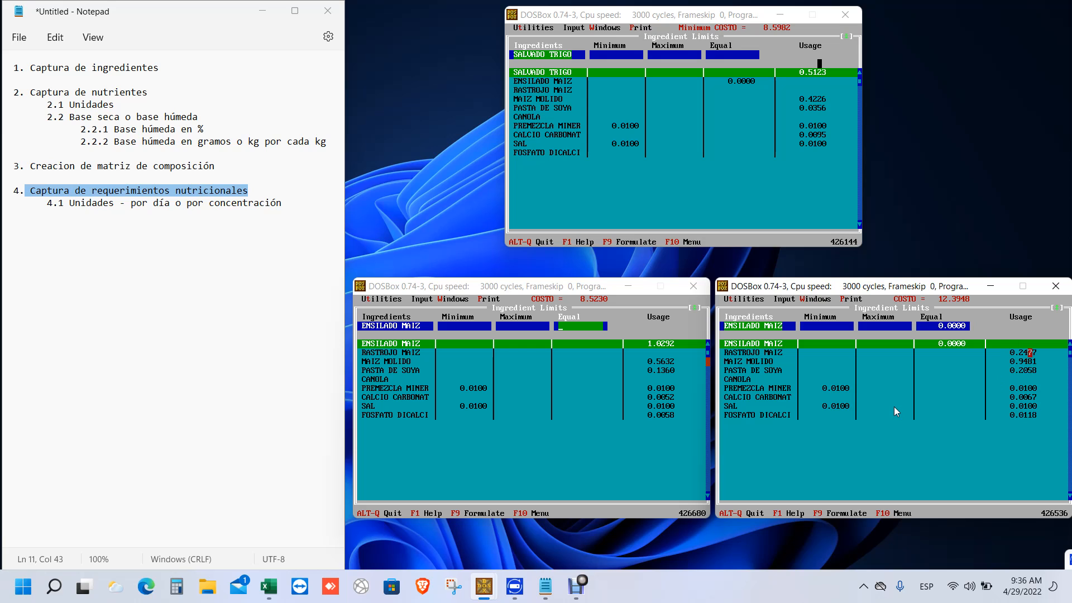
- Try to write the grams-per-kilogram ration's mixing sheet to disk
left_click(807, 299)
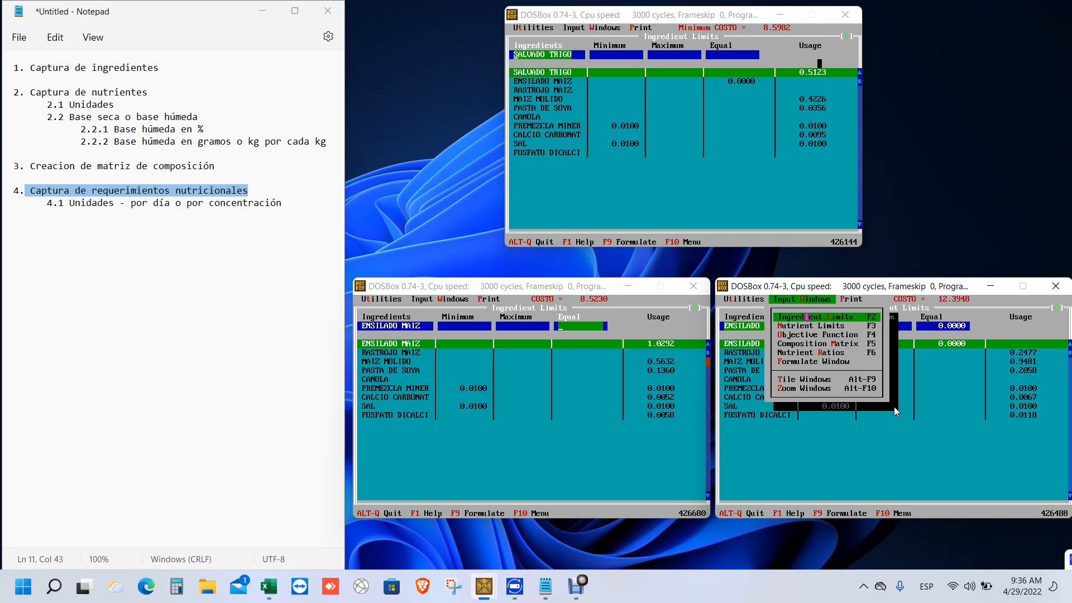
left_click(856, 299)
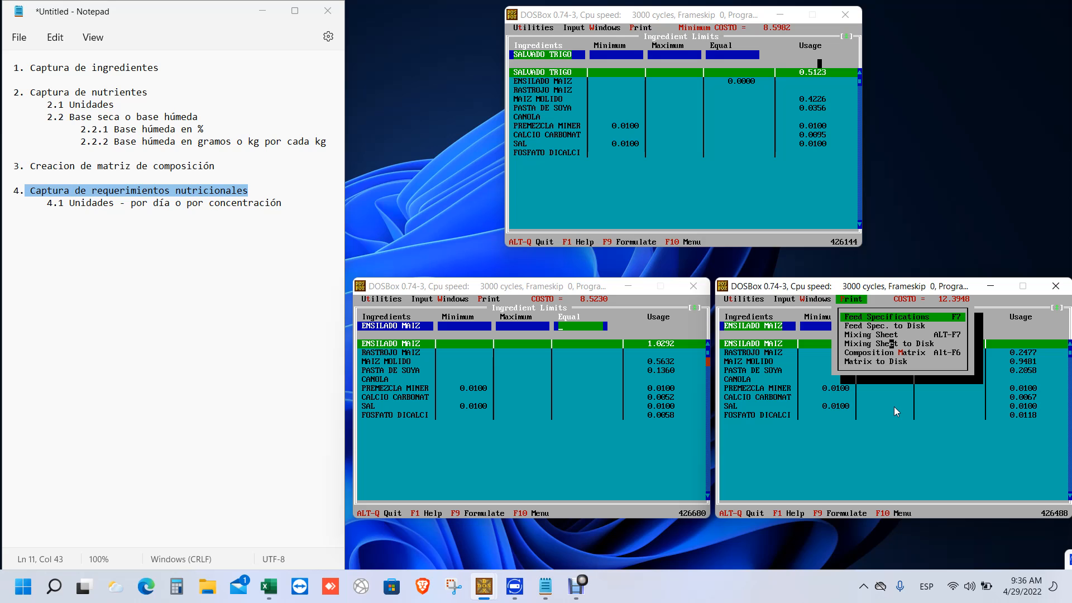
key("Return")
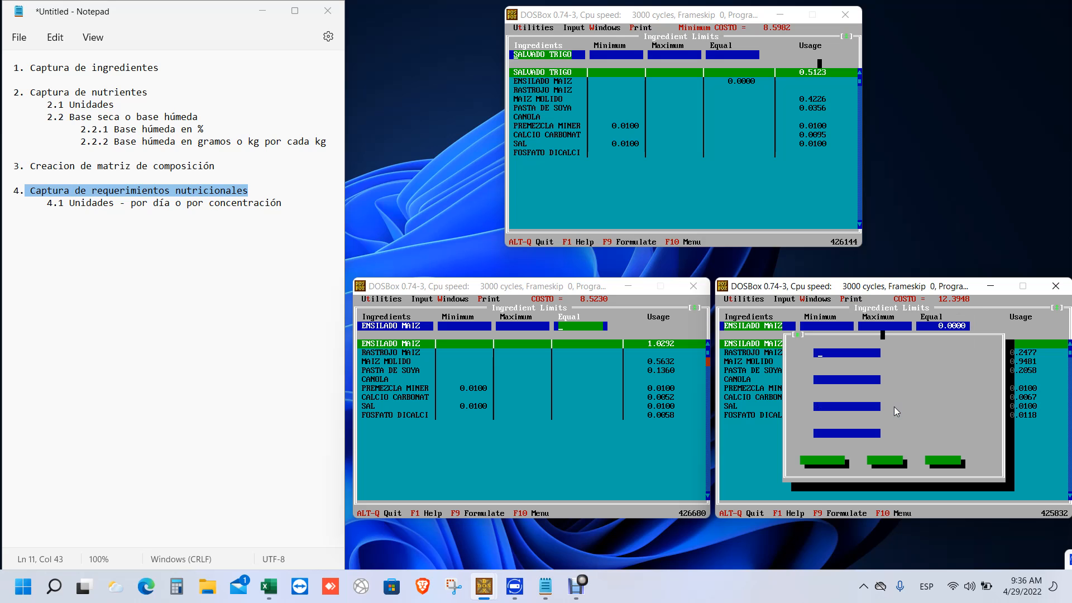
key("Down")
key("Down")
key("Down")
left_click(819, 460)
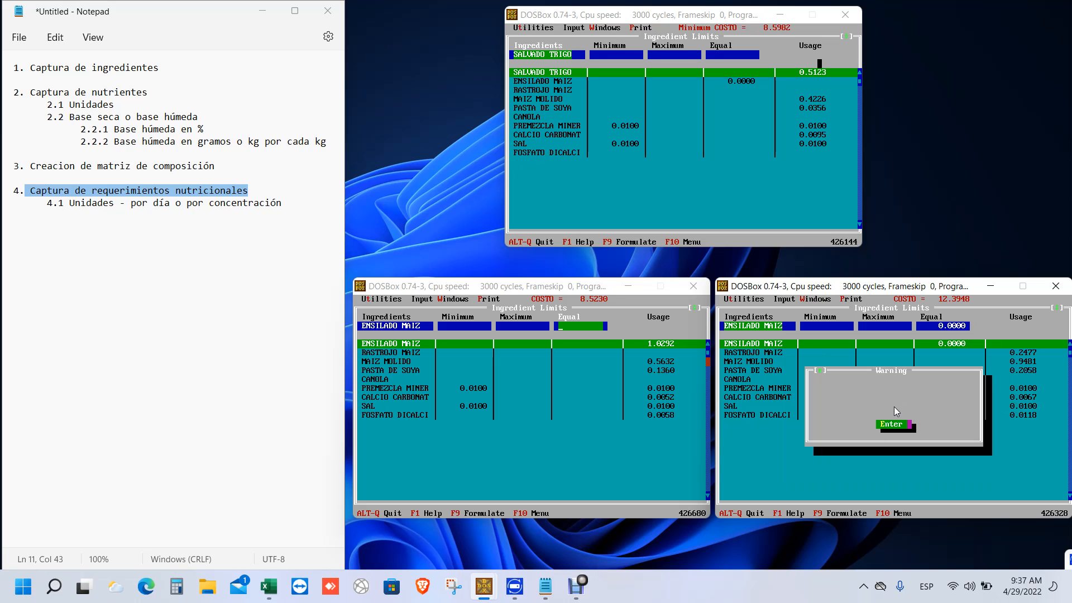
key("Return")
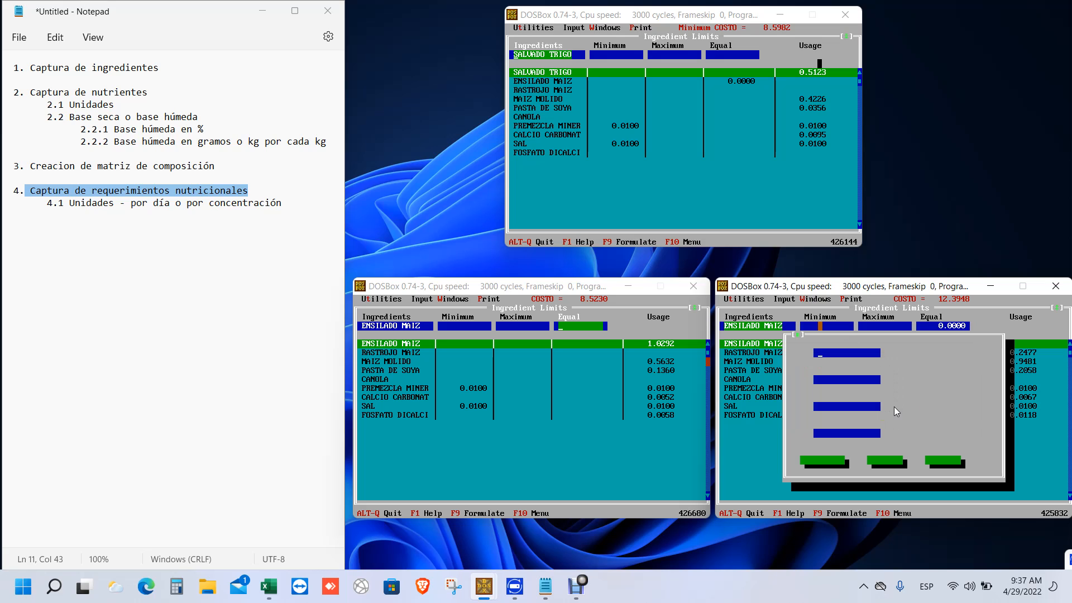
key("Escape")
- Retrieve OVINBHD.DAT from the SHEEP folder again and formulate its ration
key("F10")
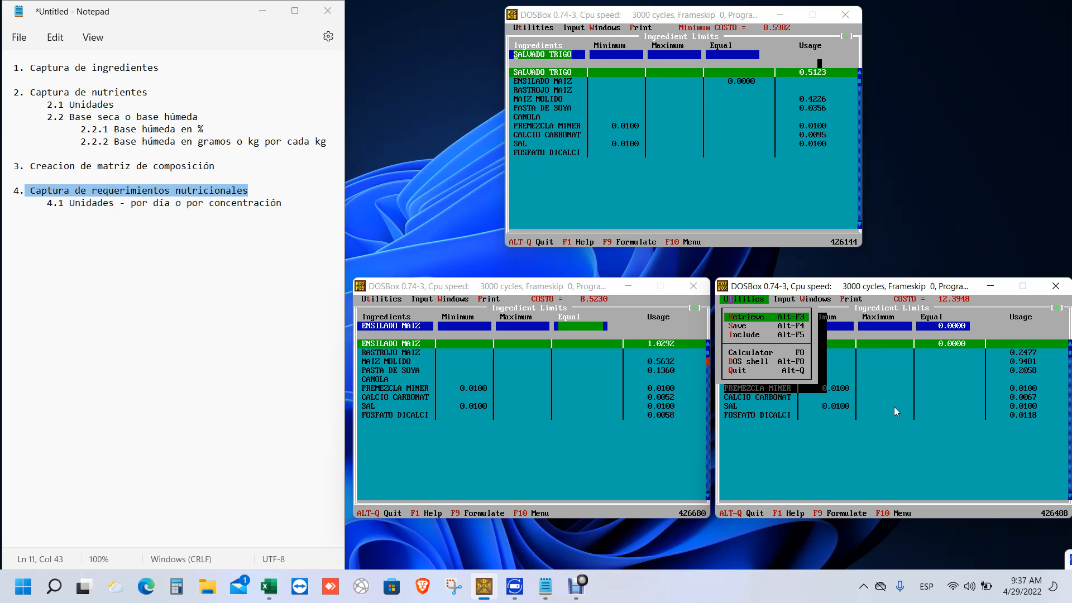
key("Return")
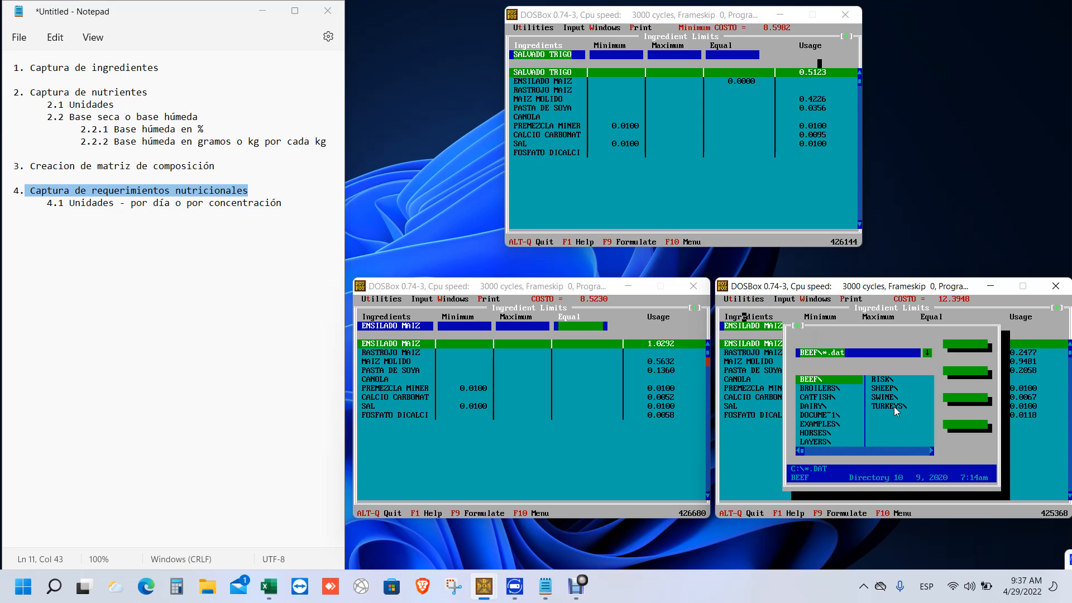
double_click(886, 388)
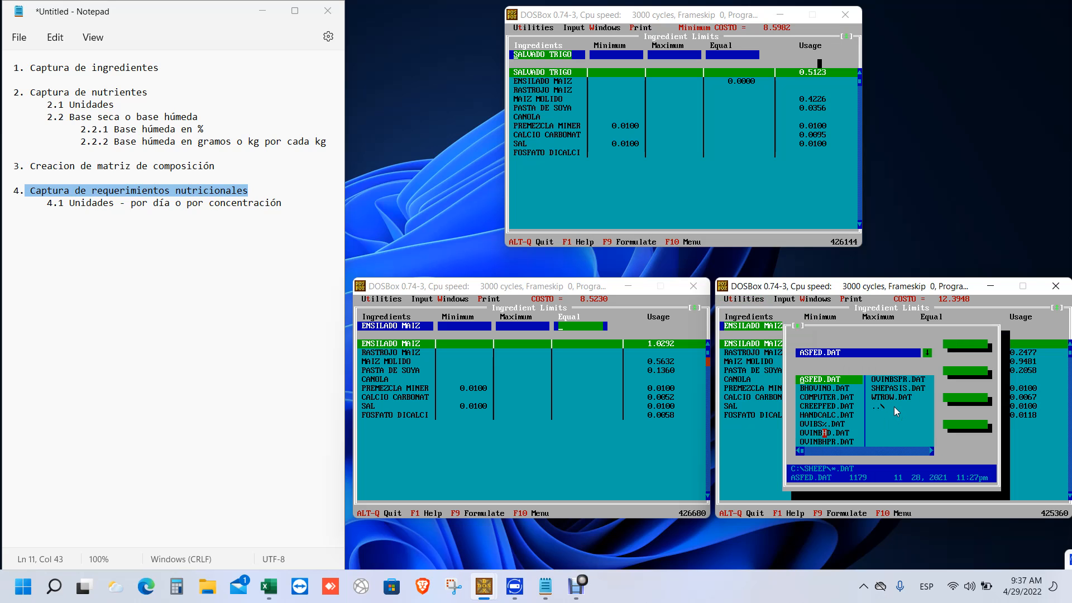
double_click(829, 433)
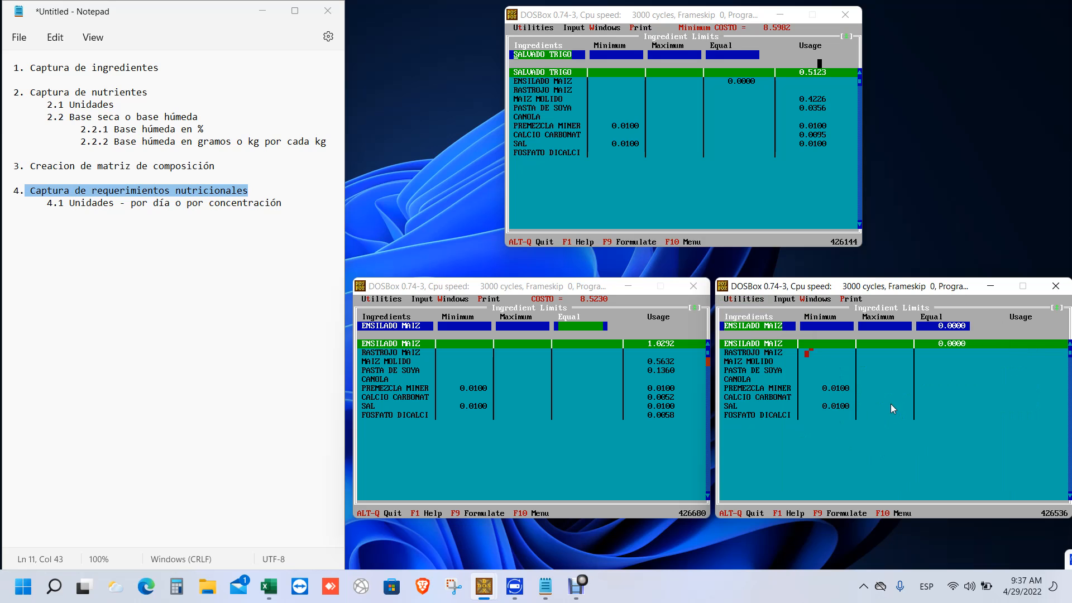
left_click(820, 299)
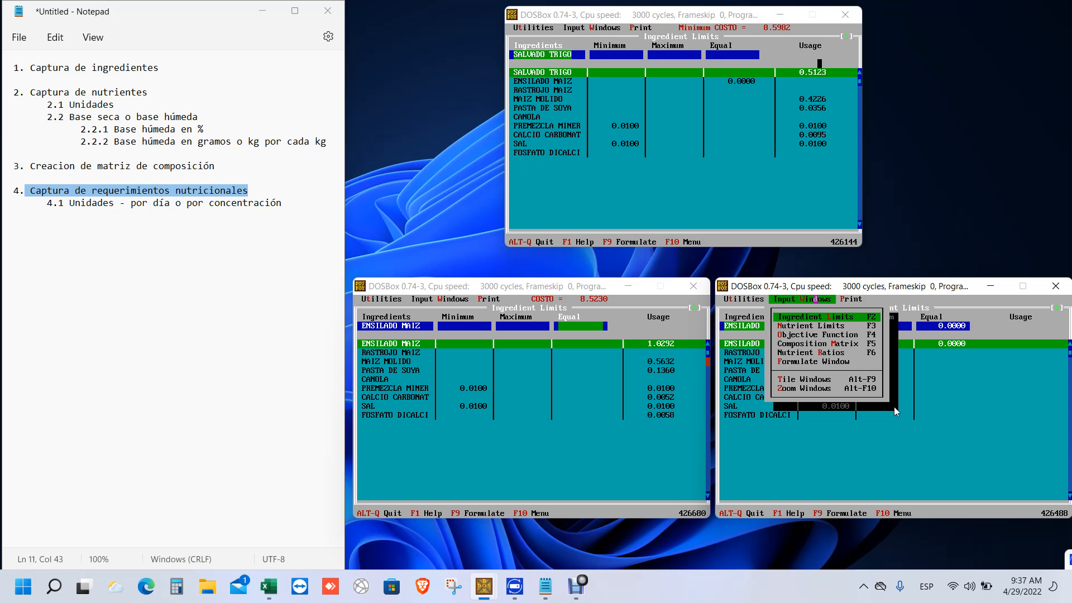
left_click(821, 362)
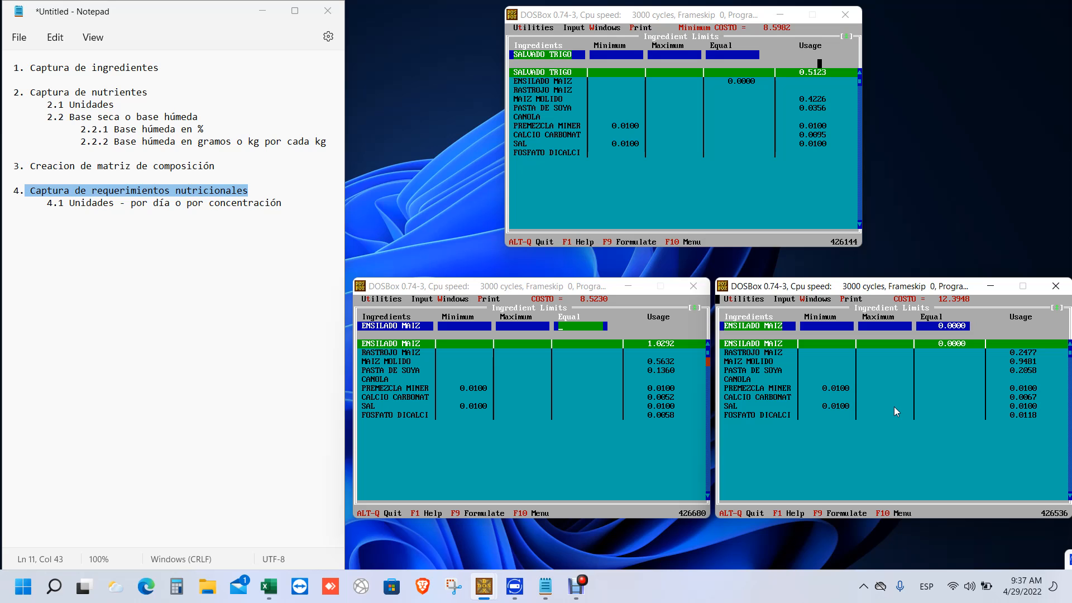
- Try again to output the reloaded OVINBHD.DAT ration as a mixing sheet to disk
key("Return")
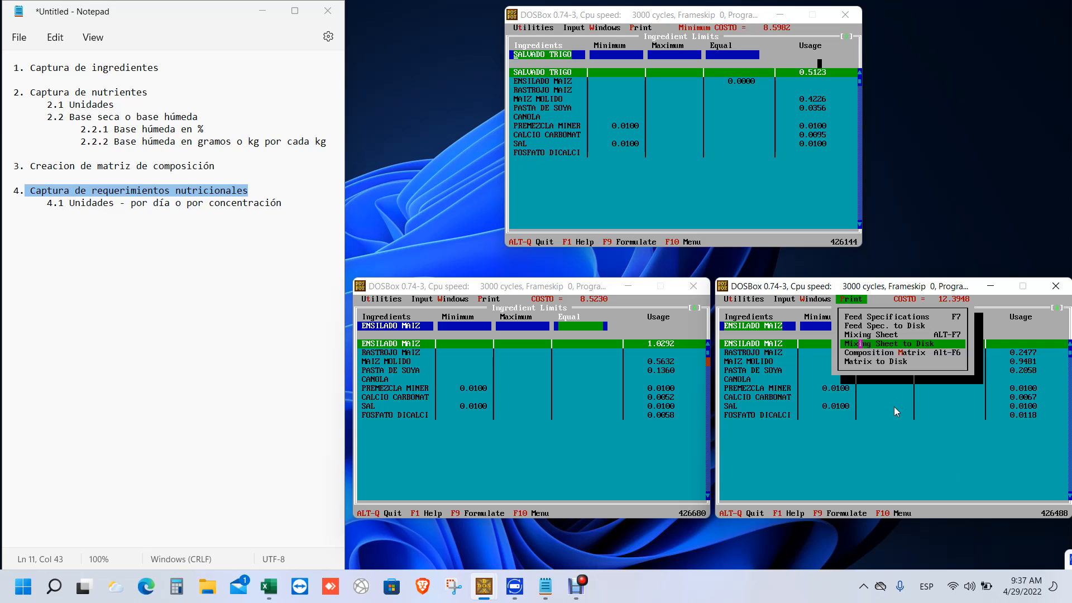
key("Return")
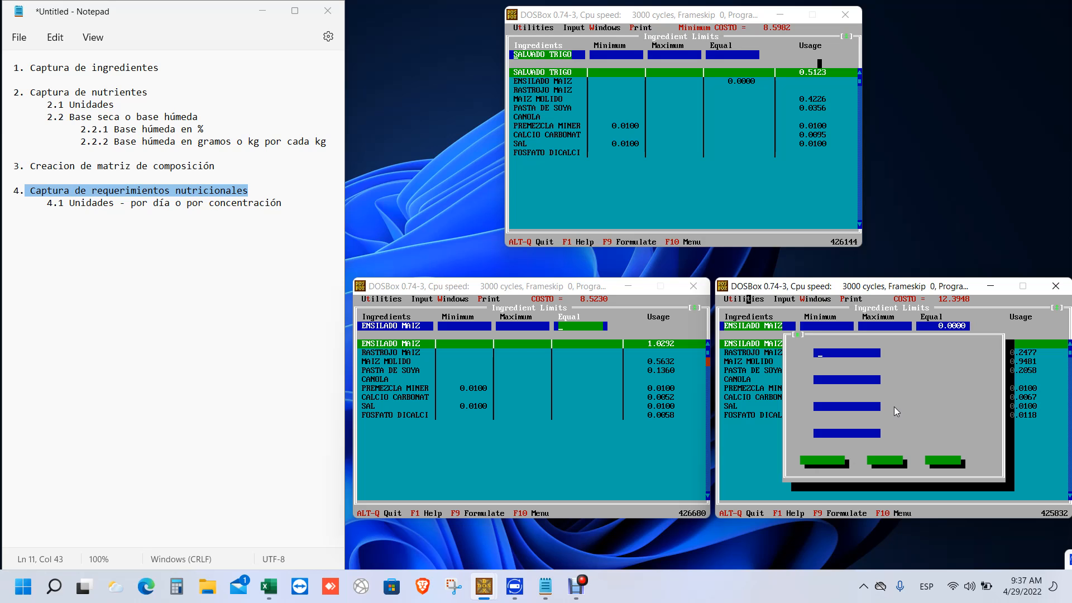
key("Return")
- Quit the grams-per-kilogram problem and exit its DOSBox session
left_click(748, 299)
left_click(732, 370)
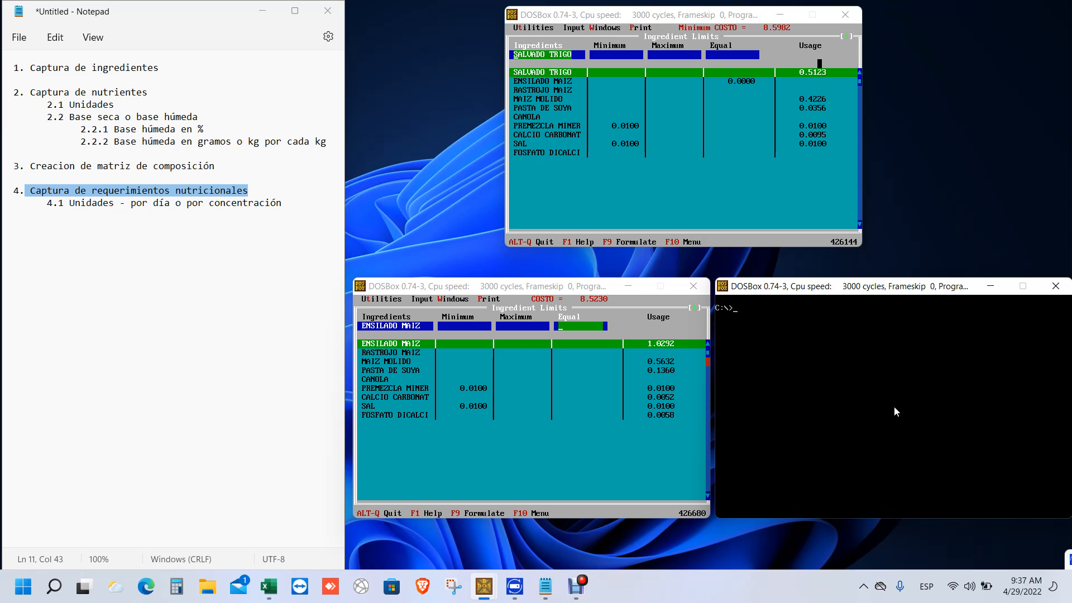
type("exit")
key("Return")
- Quit the wet-percentage problem, answering Yes to the confirmation, and exit its DOSBox session
left_click(635, 297)
left_click(382, 299)
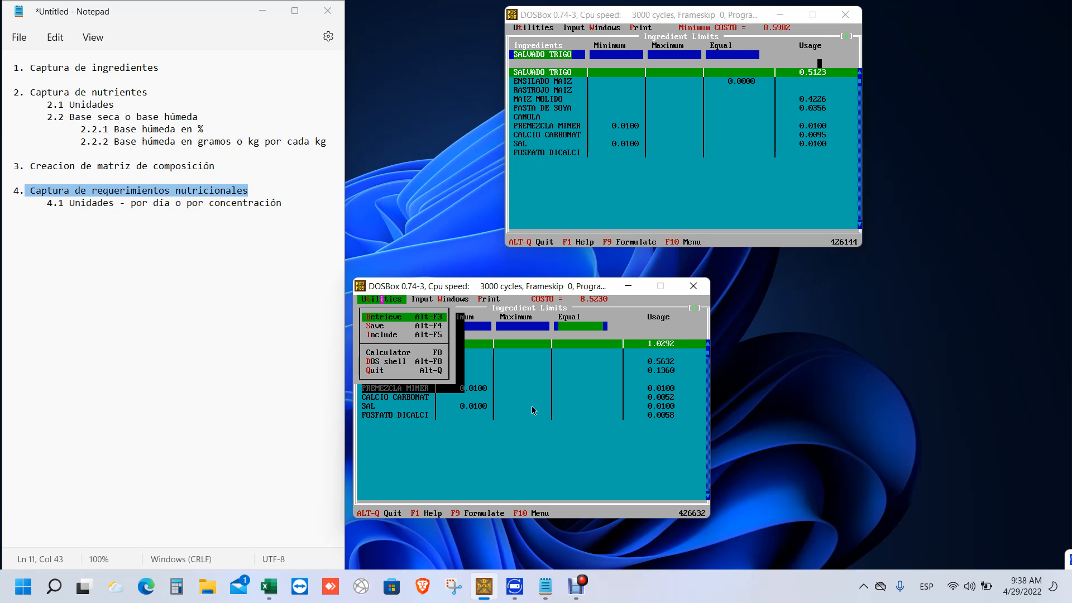
left_click(373, 370)
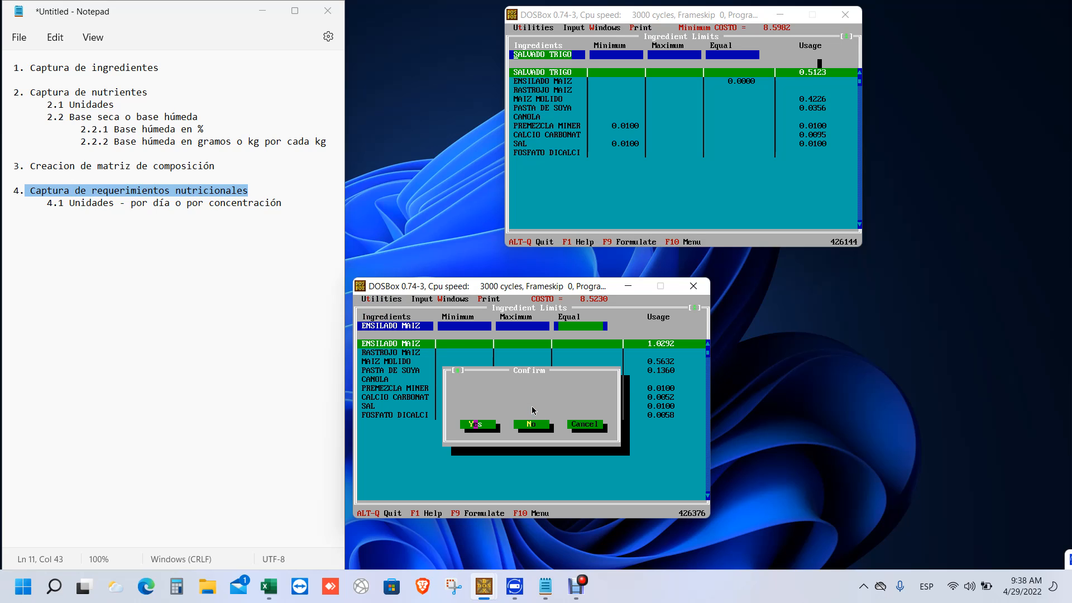
left_click(475, 424)
left_click(596, 415)
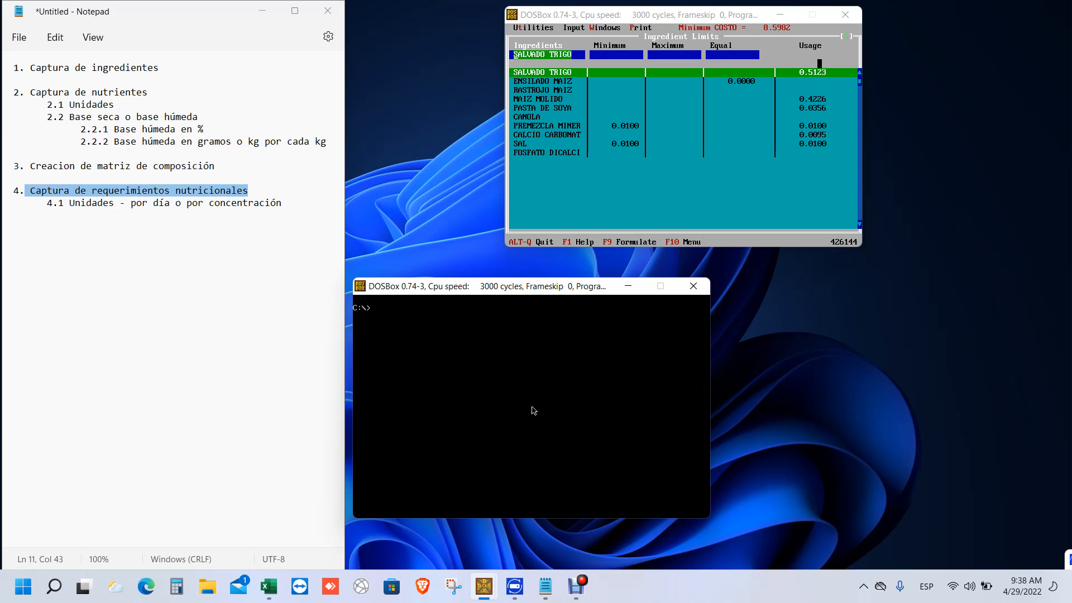
type("exit")
key("Return")
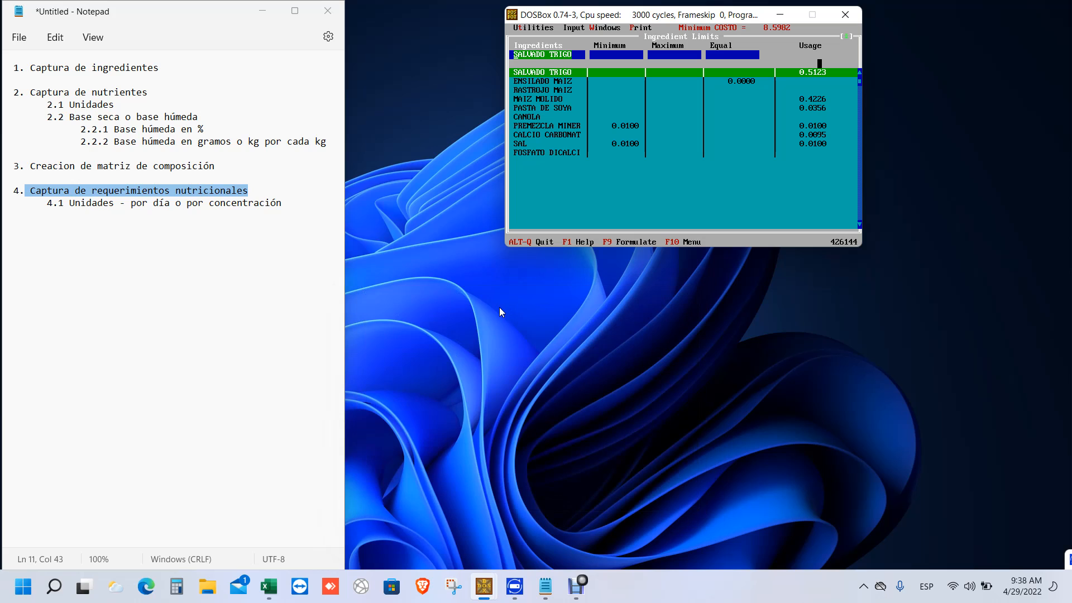
- Quit the dry-basis problem, choosing to save the current file
left_click(541, 27)
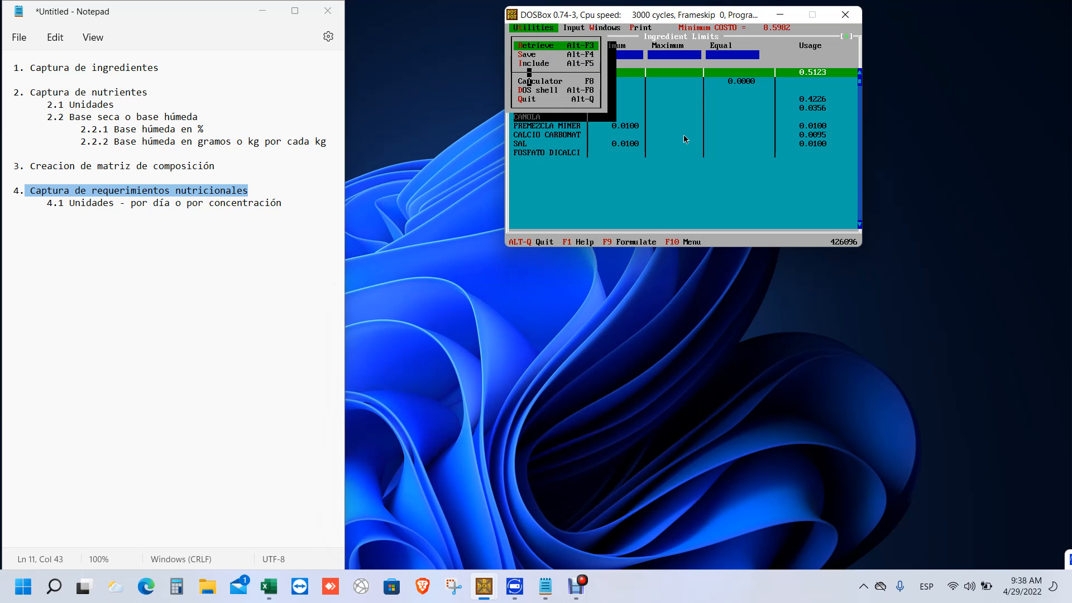
left_click(525, 99)
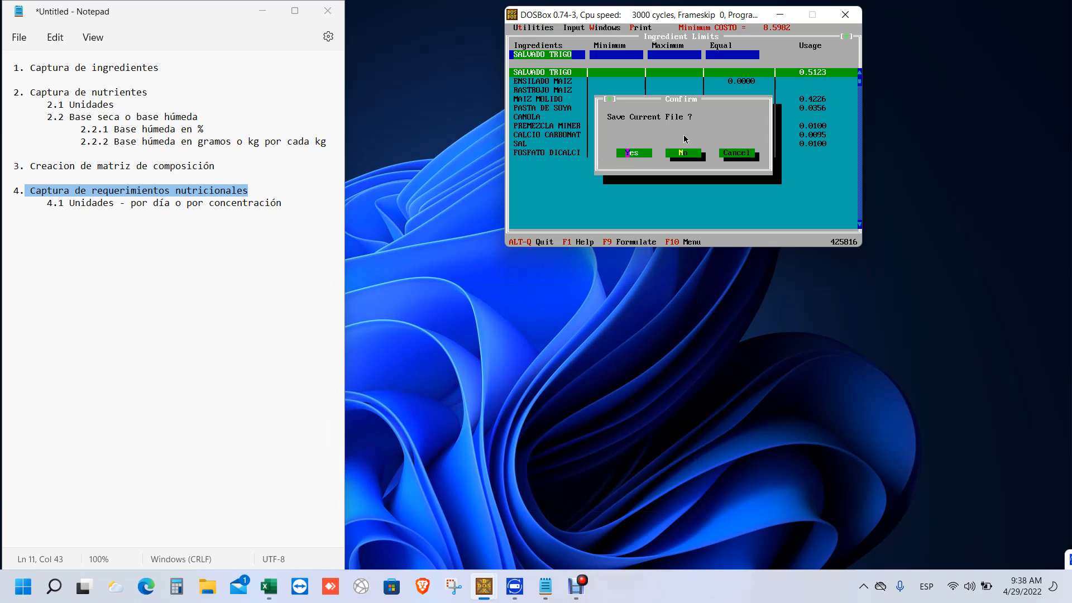
left_click(625, 152)
left_click(730, 147)
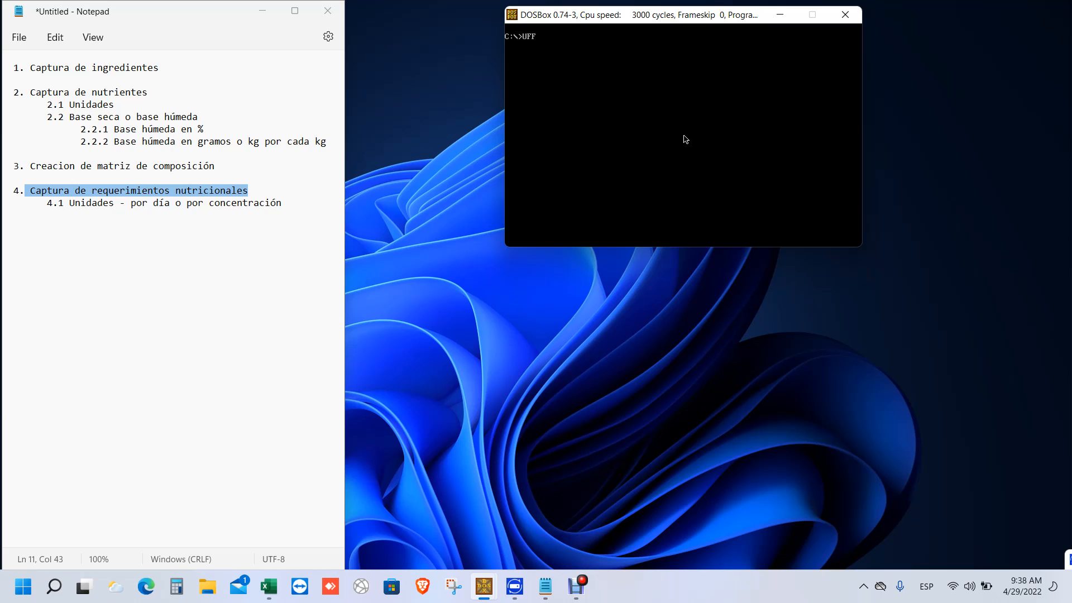
- Restart UFFDA in the remaining DOSBox session and retrieve OVINBHD.DAT from the SHEEP folder
type("UFFDA")
key("Escape")
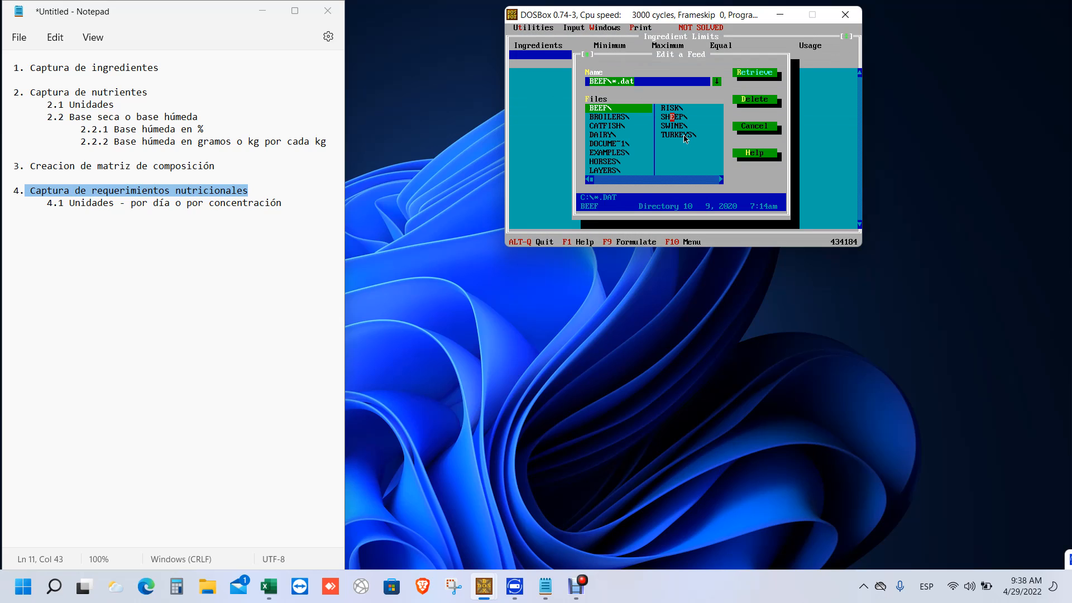
double_click(672, 117)
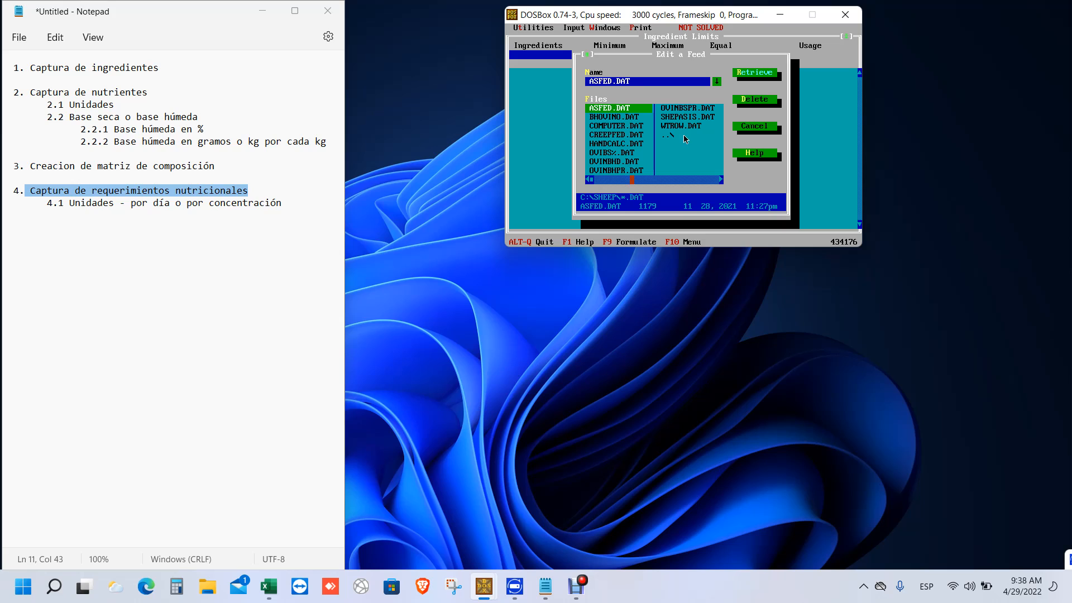
double_click(637, 162)
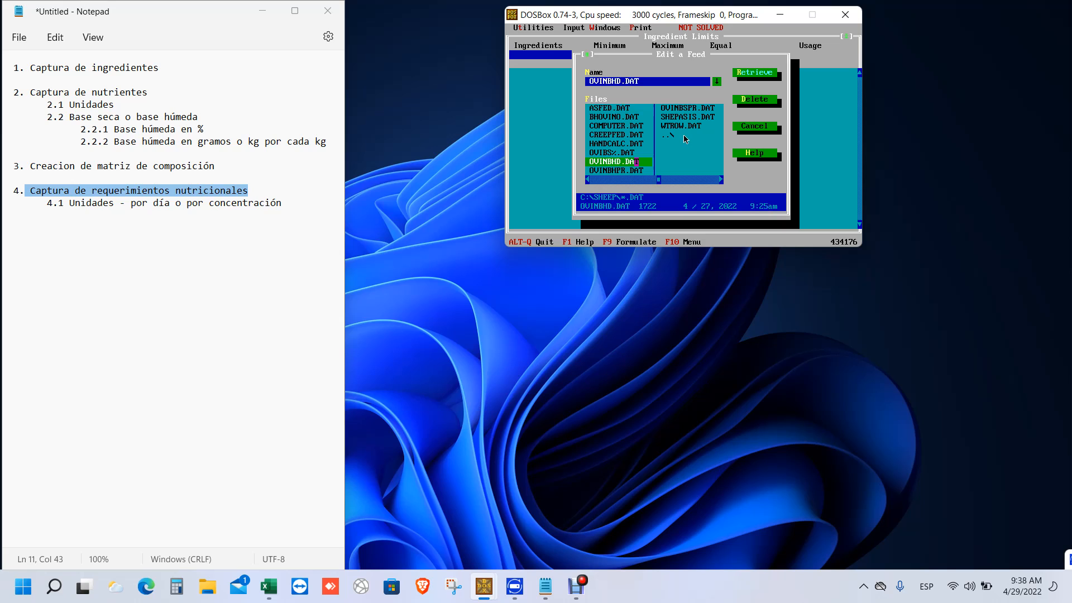
- Formulate the retrieved ration and review its MATERIA SECA row in Nutrient Limits
left_click(587, 28)
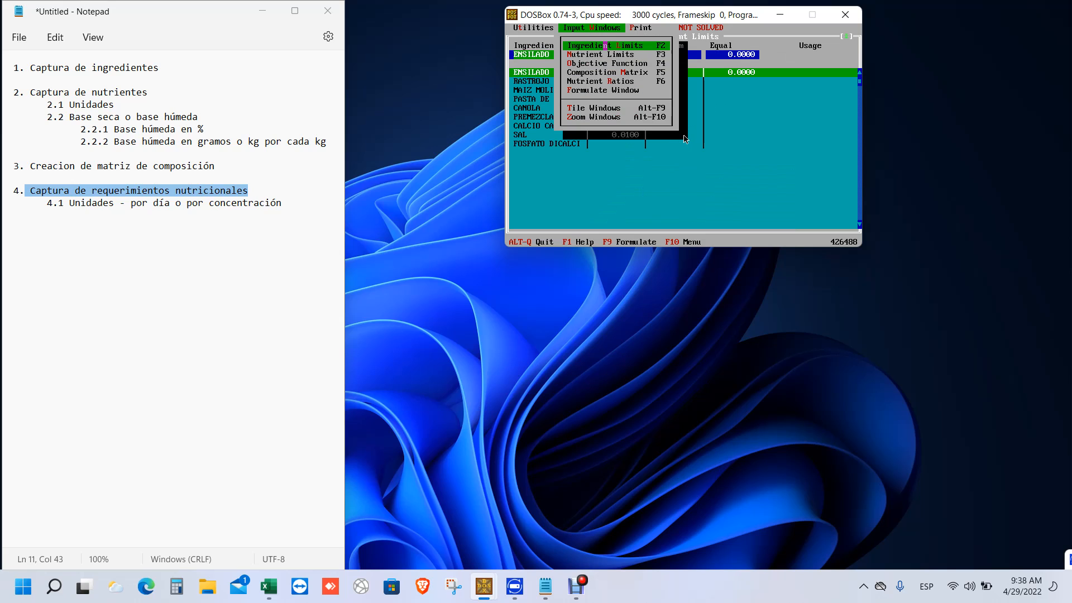
left_click(592, 90)
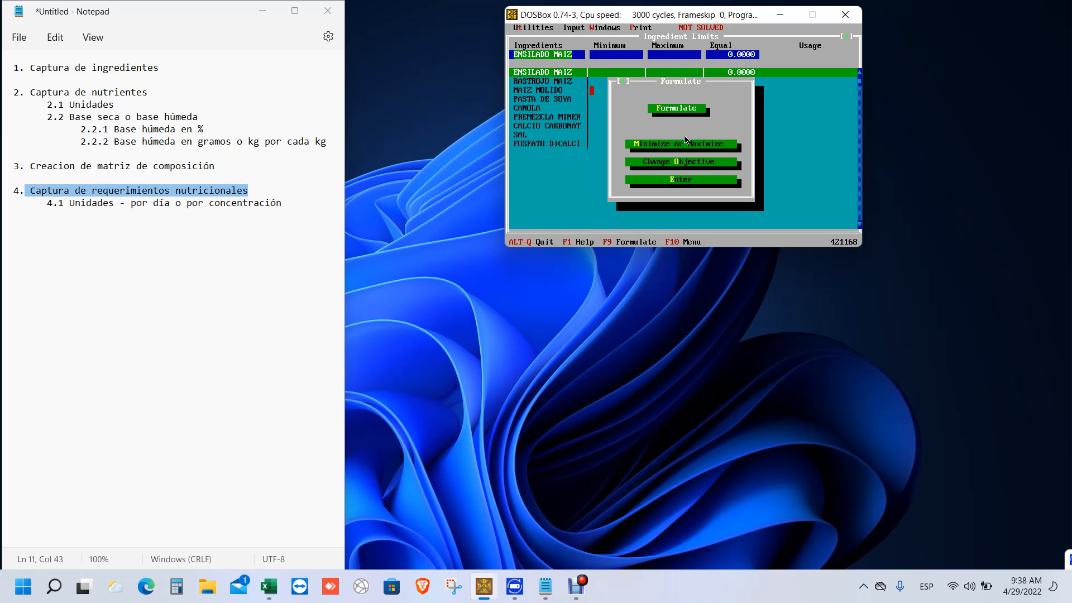
left_click(667, 107)
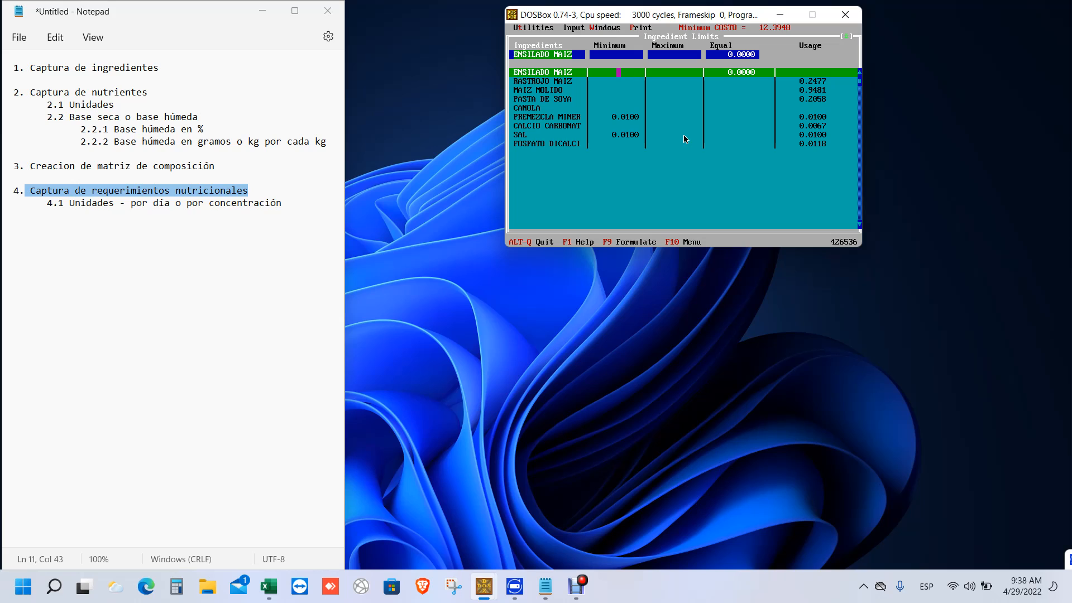
left_click(585, 28)
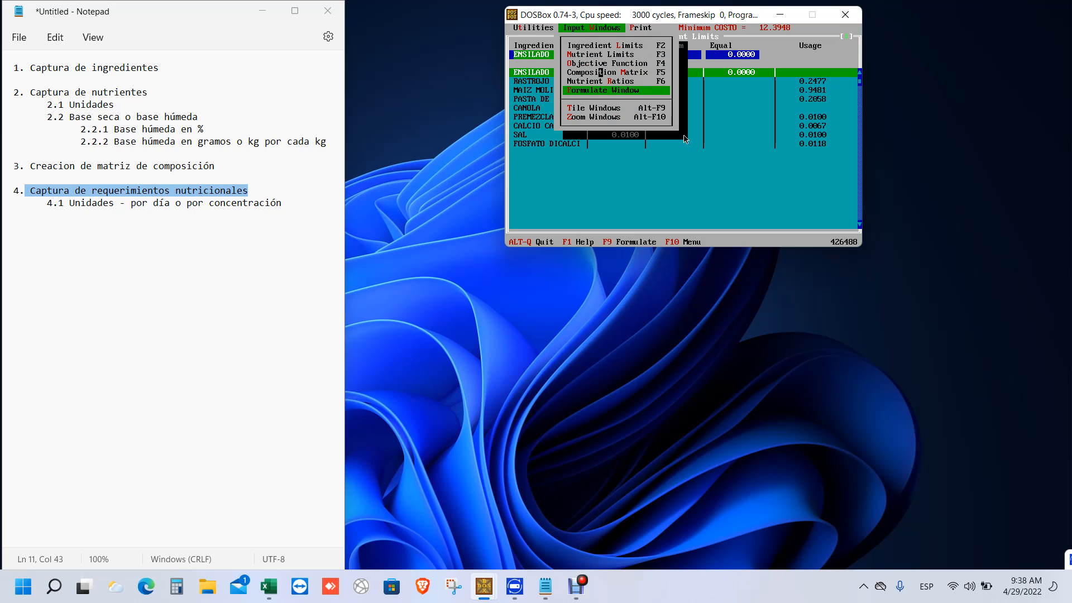
left_click(603, 55)
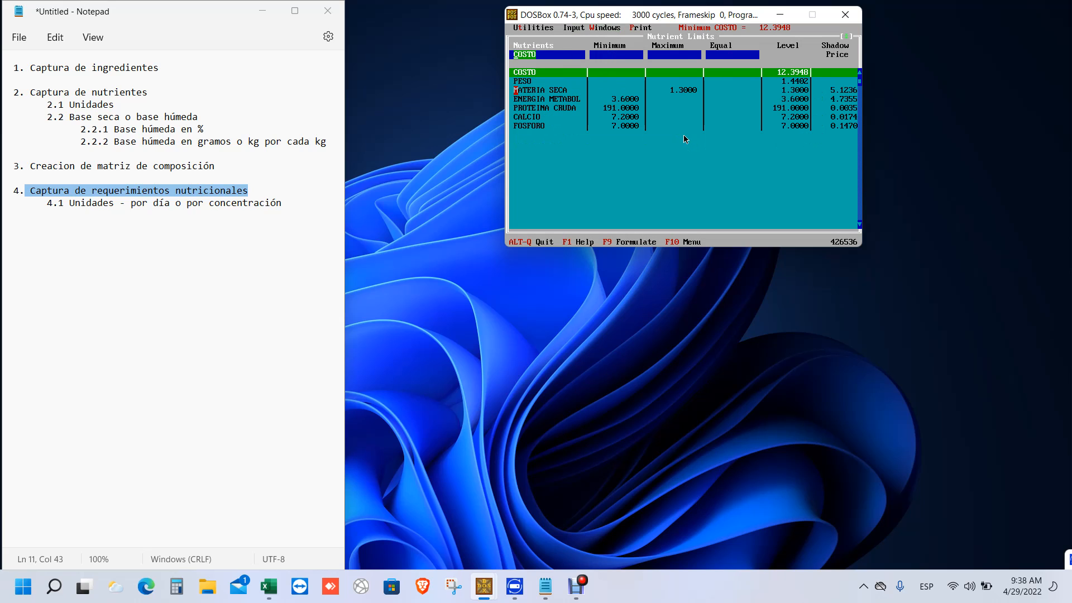
left_click(516, 90)
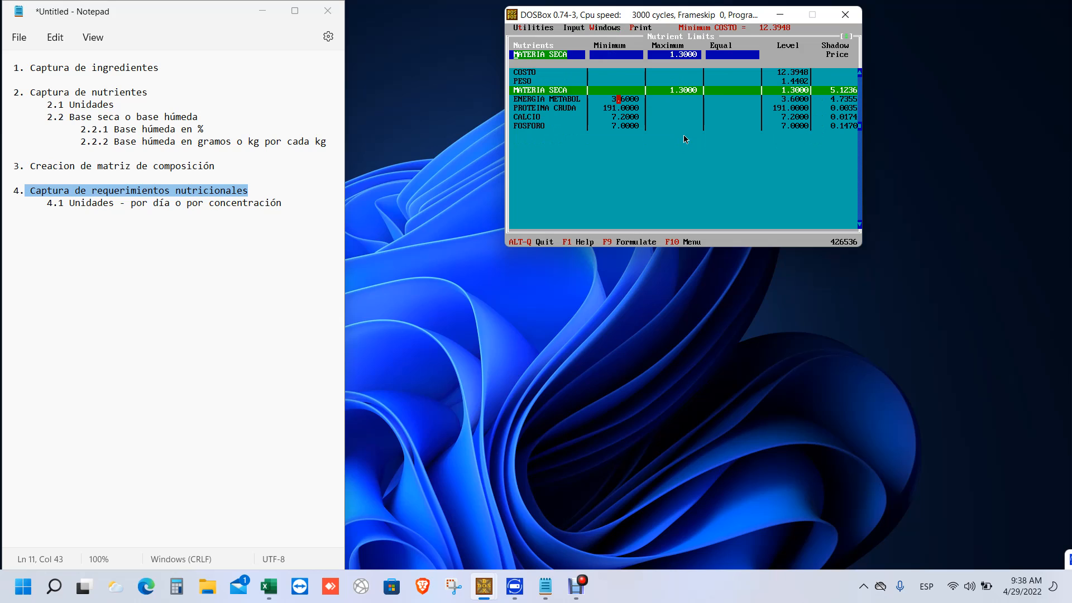
- Set up a mixing sheet for feed OVINO with units KG, basis PESO and amount 1000
left_click(592, 28)
left_click(636, 36)
left_click(639, 28)
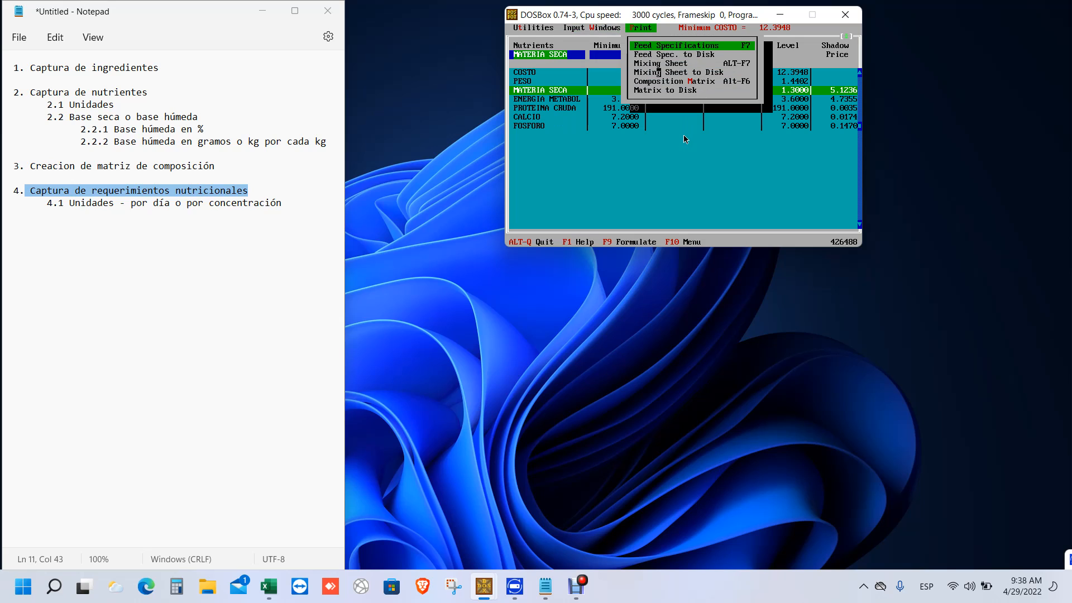
left_click(658, 72)
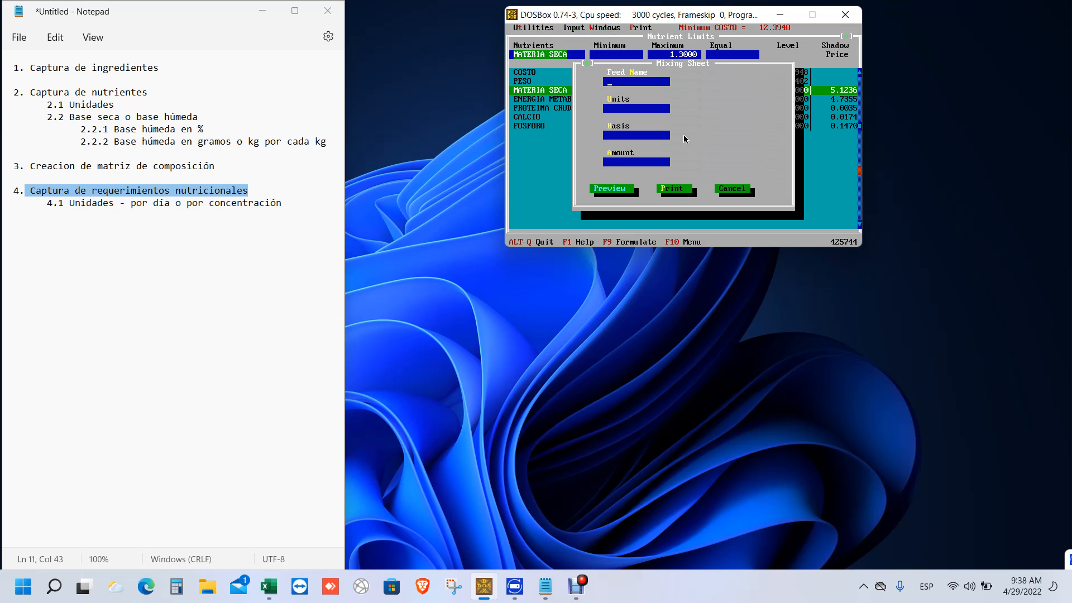
type("OVINO")
left_click(614, 109)
type("KG")
key("Tab")
type("PESO")
key("Return")
type("1000")
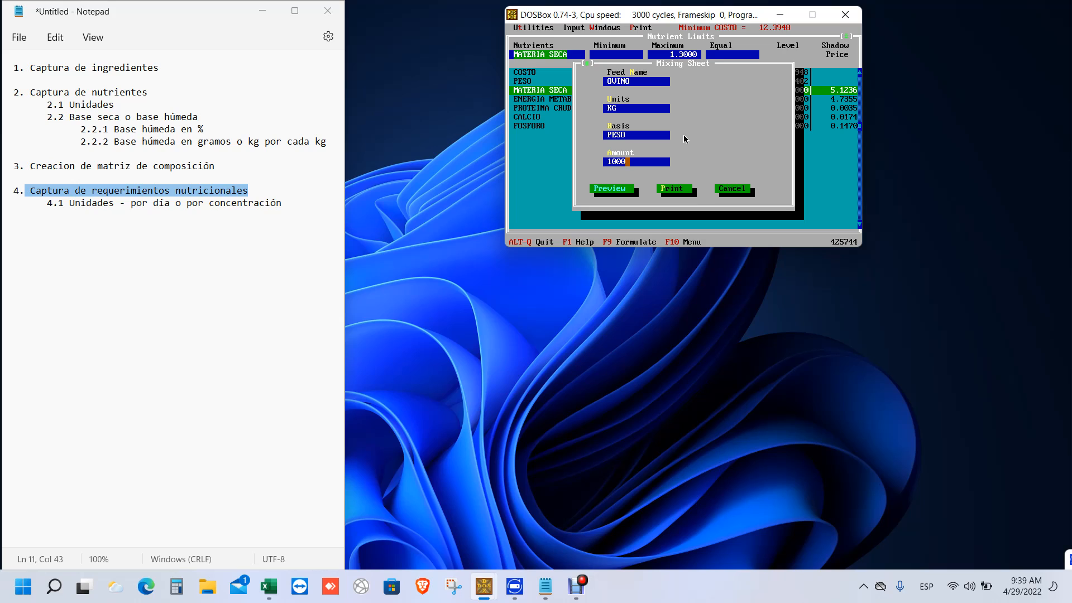
- Preview the OVINO mixing sheet's ingredient percentages and kilograms, and close it without printing
key("Return")
key("Return")
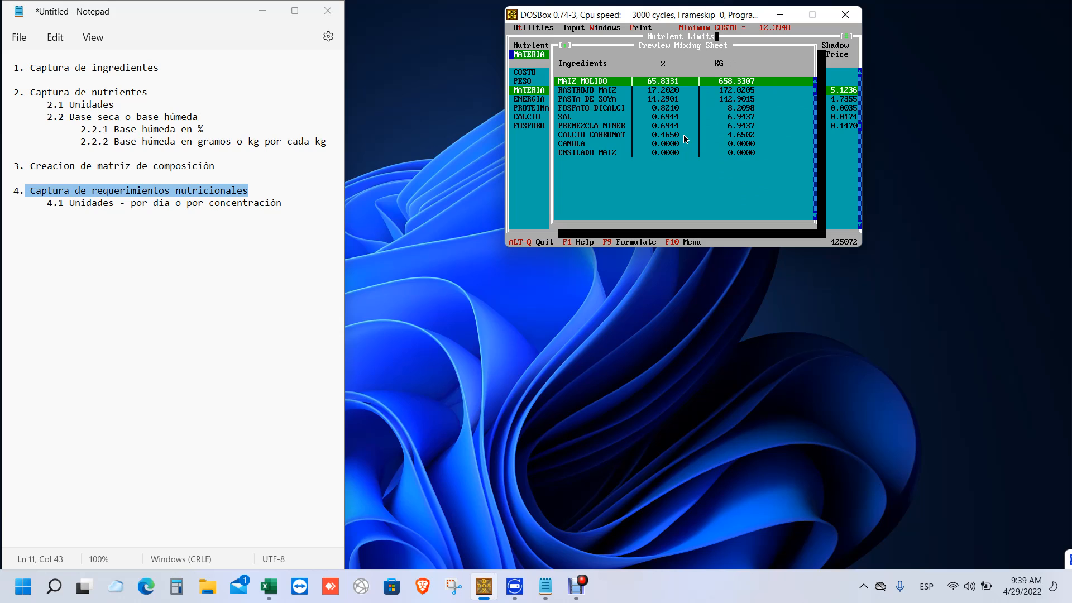
left_click(565, 45)
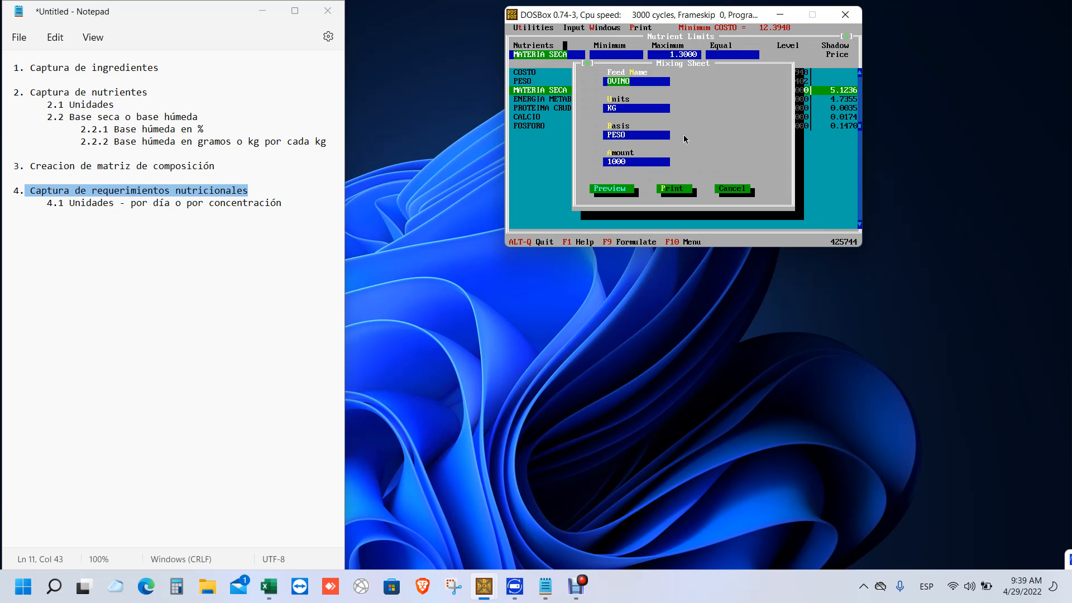
left_click(726, 189)
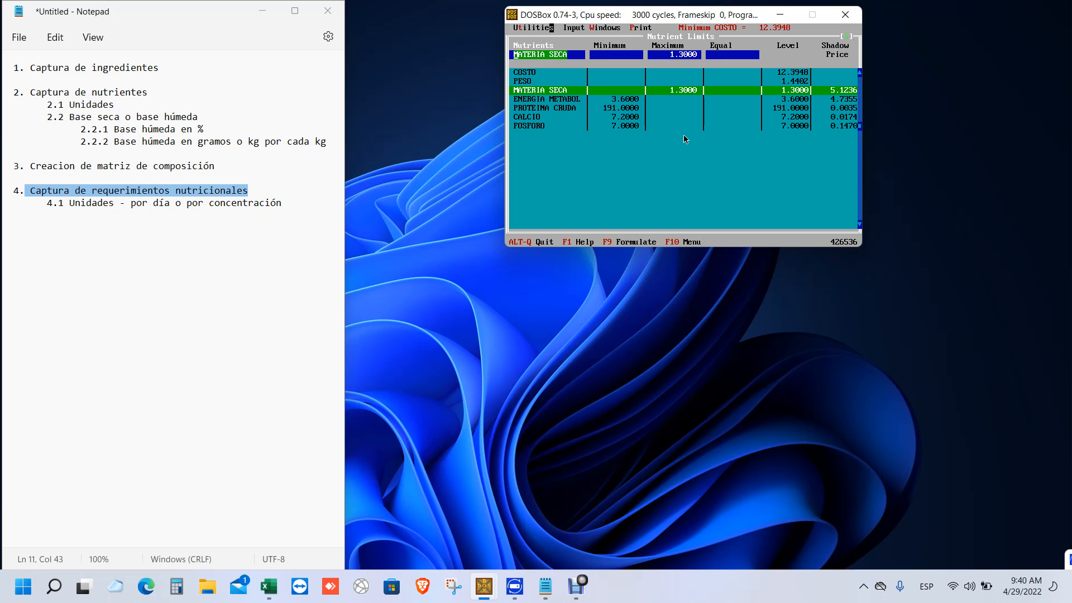
- Bring up the Utilities commands for the current ration problem
key("alt+u")
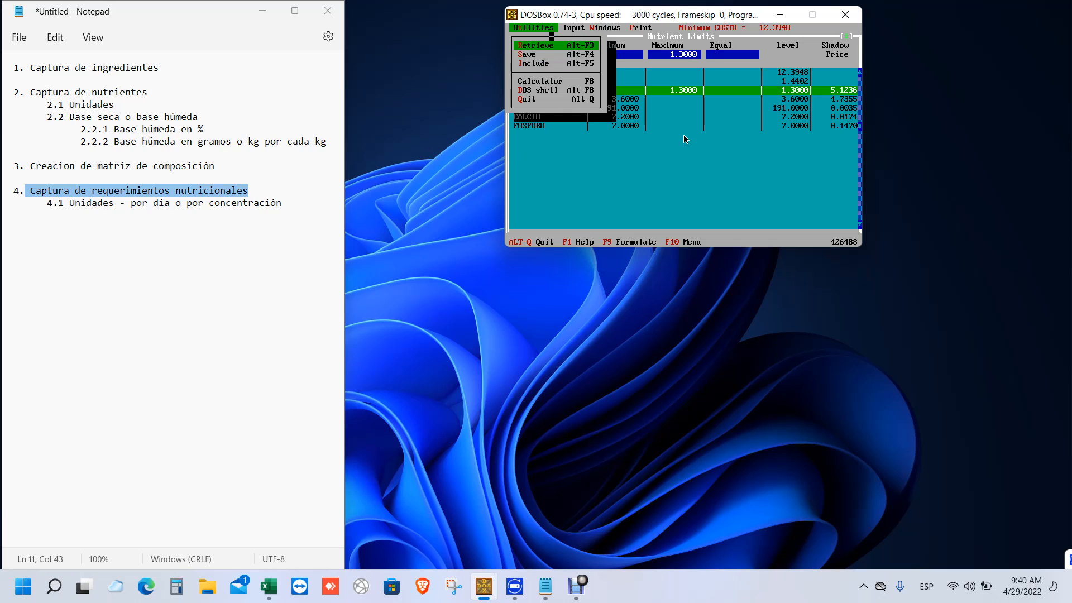